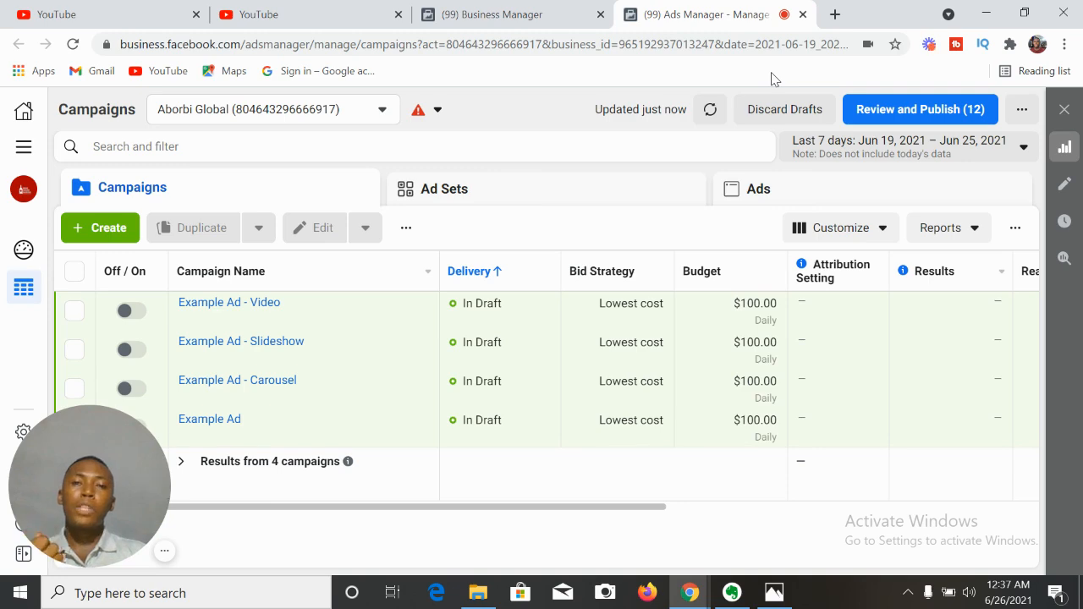
Step: Open Facebook in a new browser tab, expand the sidebar shortcuts to locate Ads Manager, and return to the open campaigns list
left_click(834, 14)
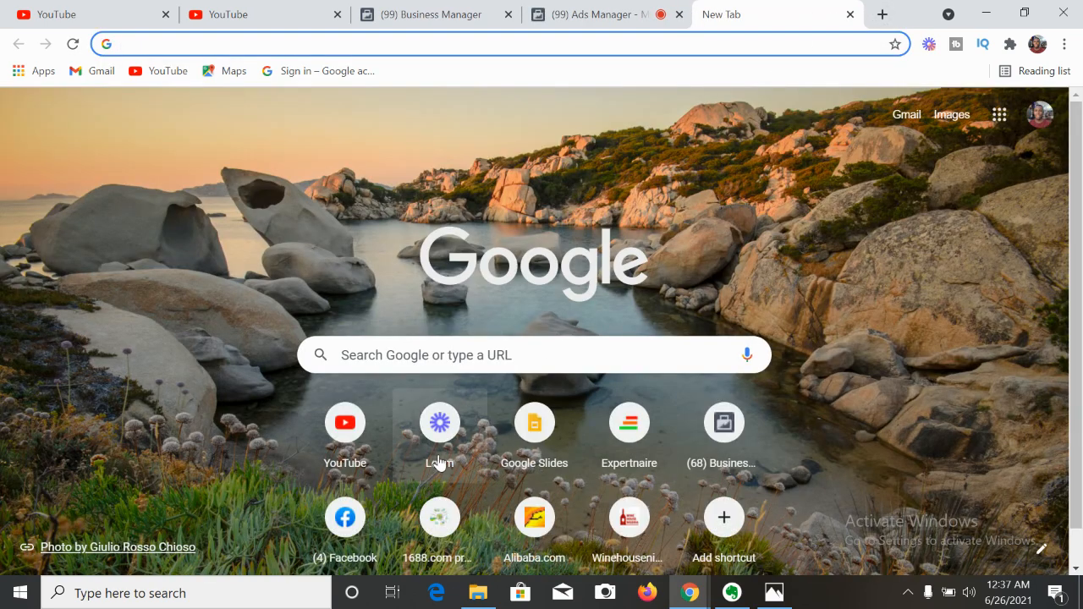
left_click(370, 517)
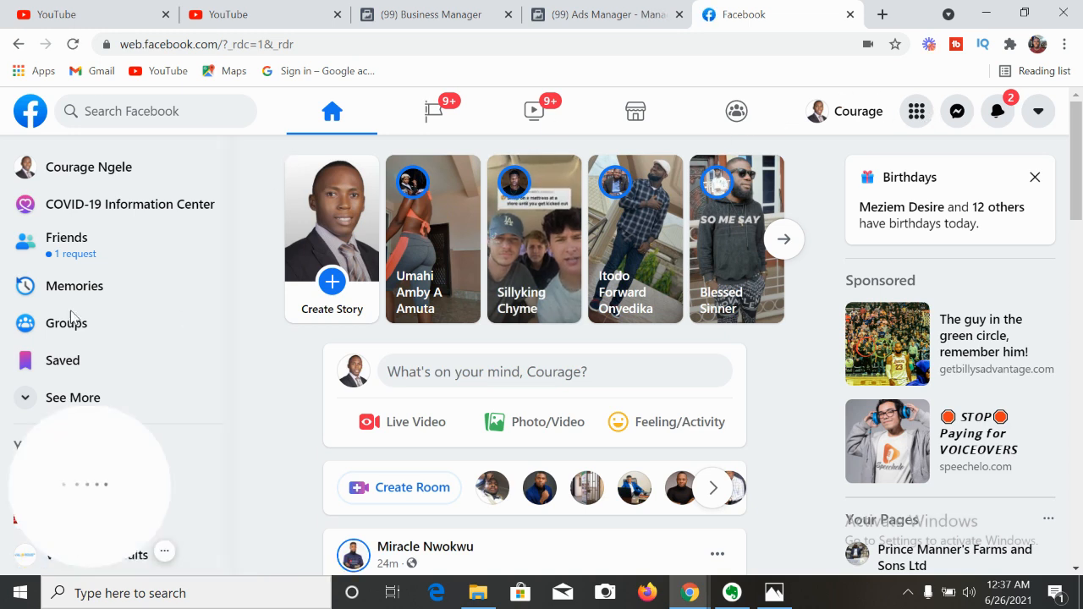
left_click_drag(49, 428, 316, 464)
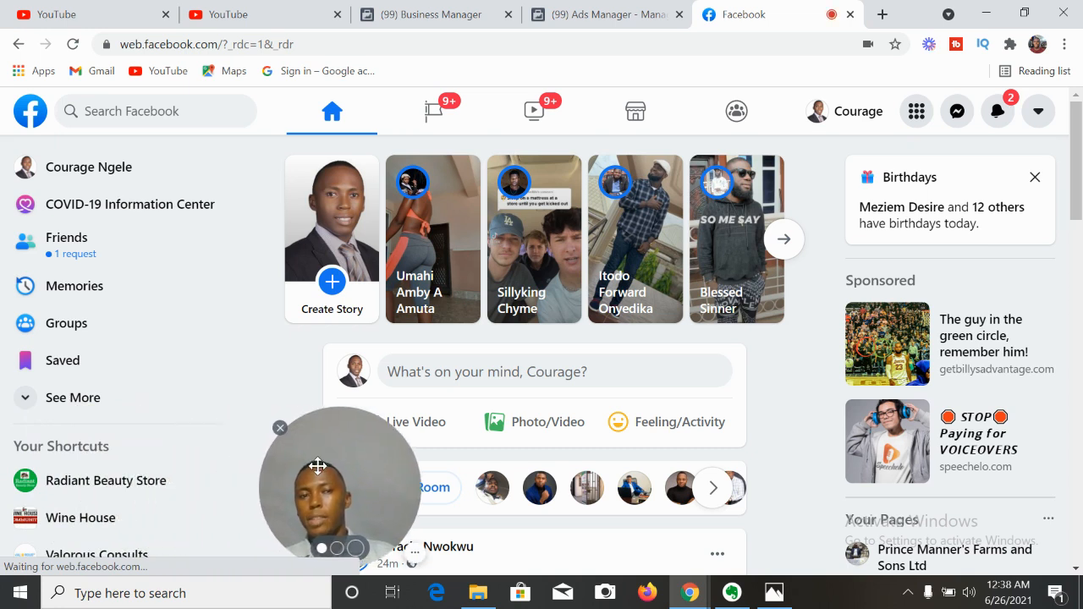
left_click(28, 405)
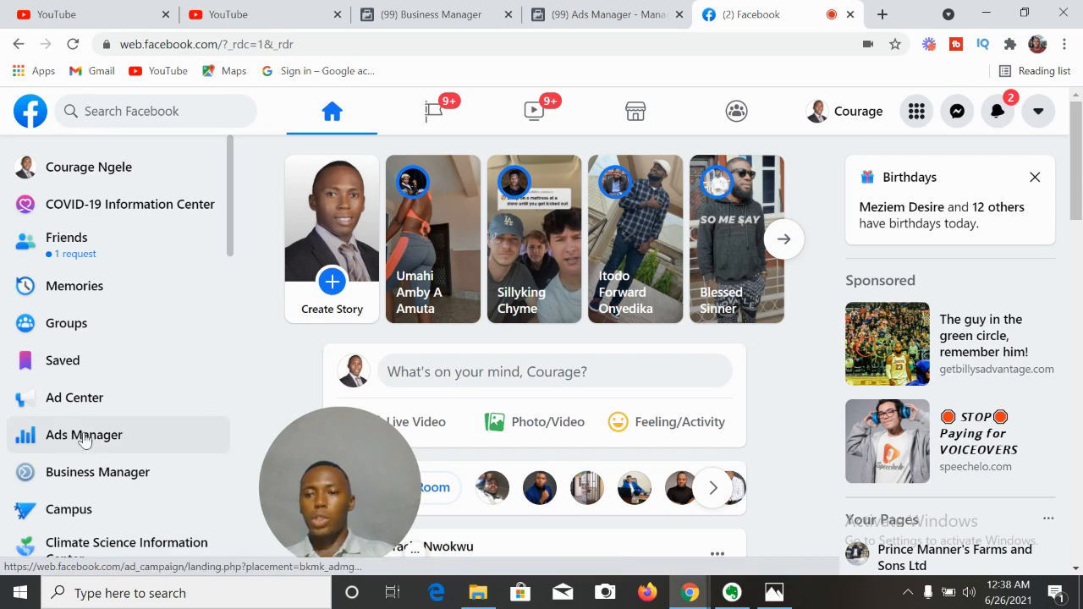
left_click(578, 19)
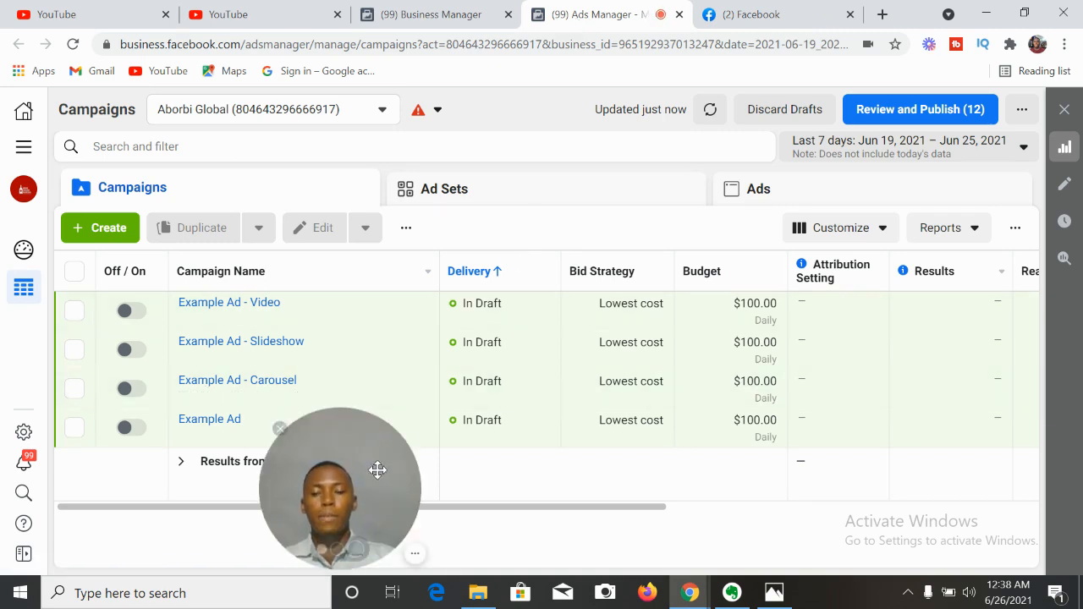
left_click_drag(322, 493, 114, 532)
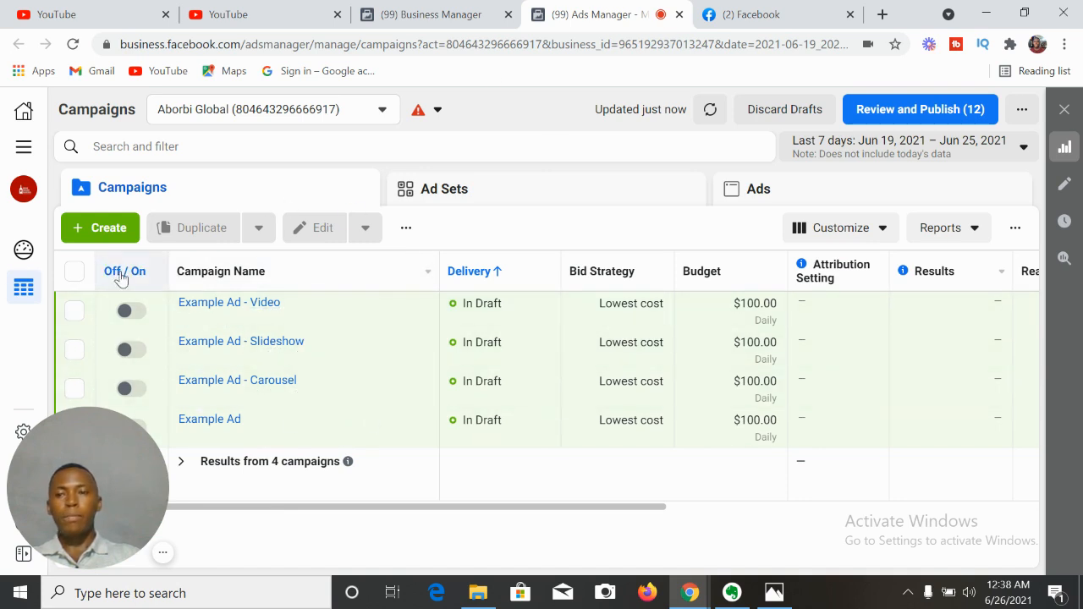
Step: Start a new campaign with the Auction buying type and choose Conversions as its objective
left_click(114, 227)
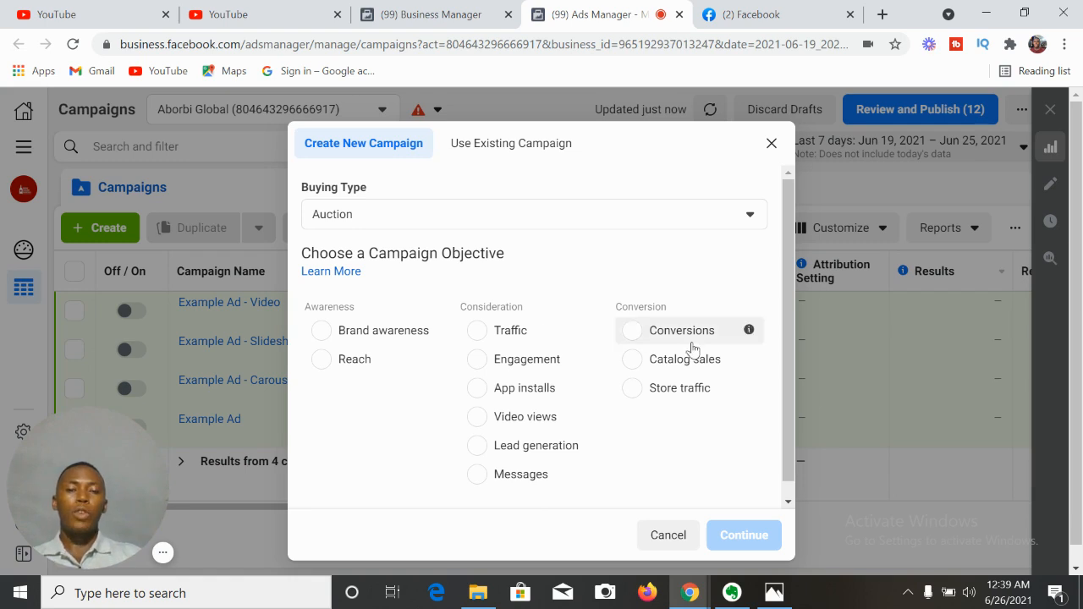
left_click(635, 338)
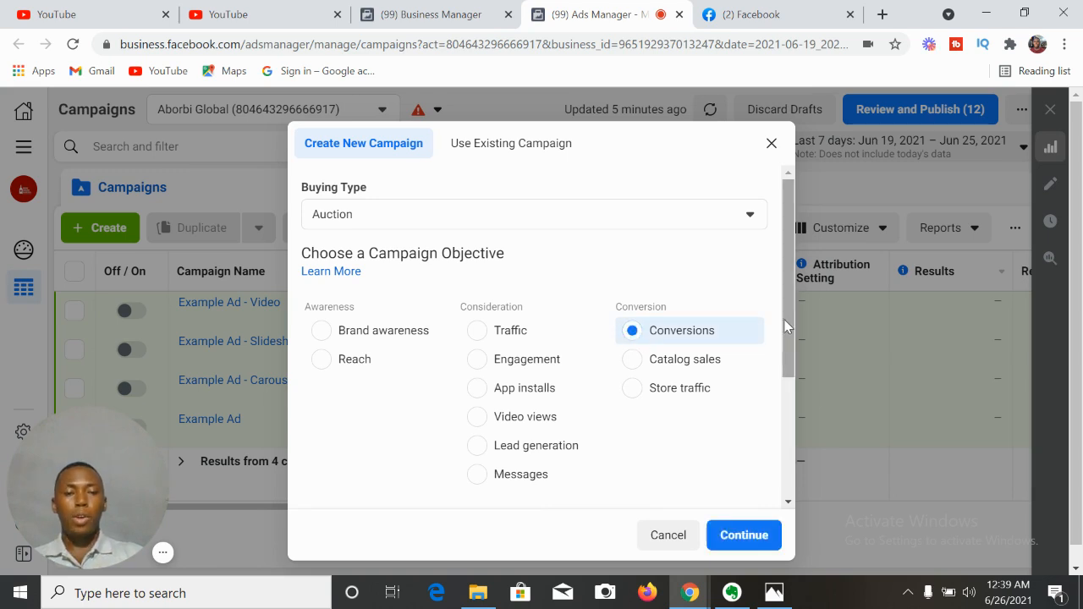
Step: Name the new campaign, its ad set and its ad "Test Ad", and continue to the campaign settings
scroll(785, 353, "down", 1)
left_click_drag(785, 354, 785, 402)
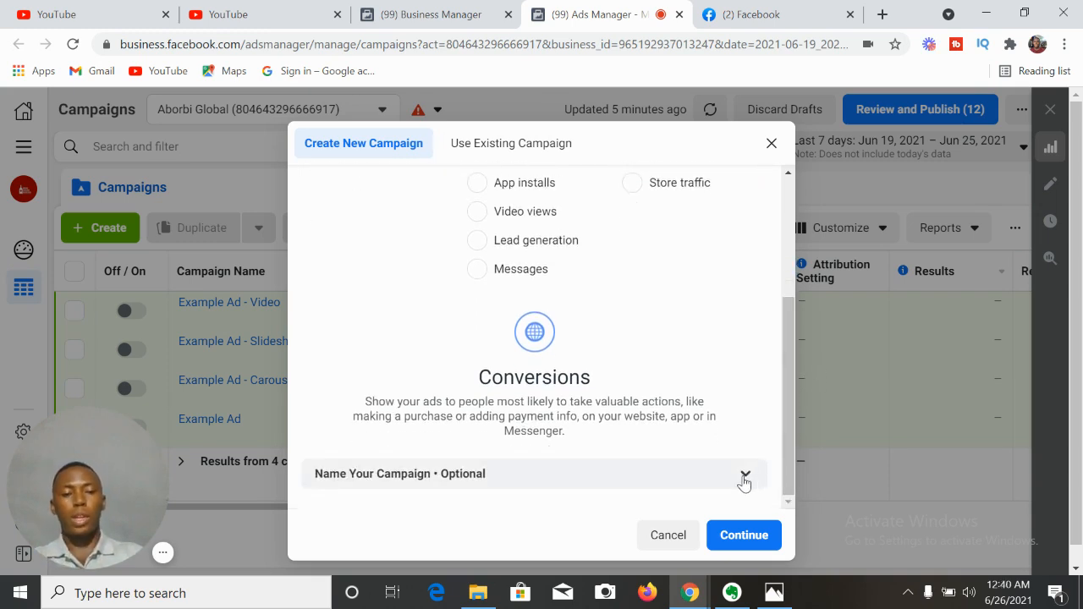
left_click(744, 476)
left_click_drag(785, 364, 786, 464)
left_click(536, 305)
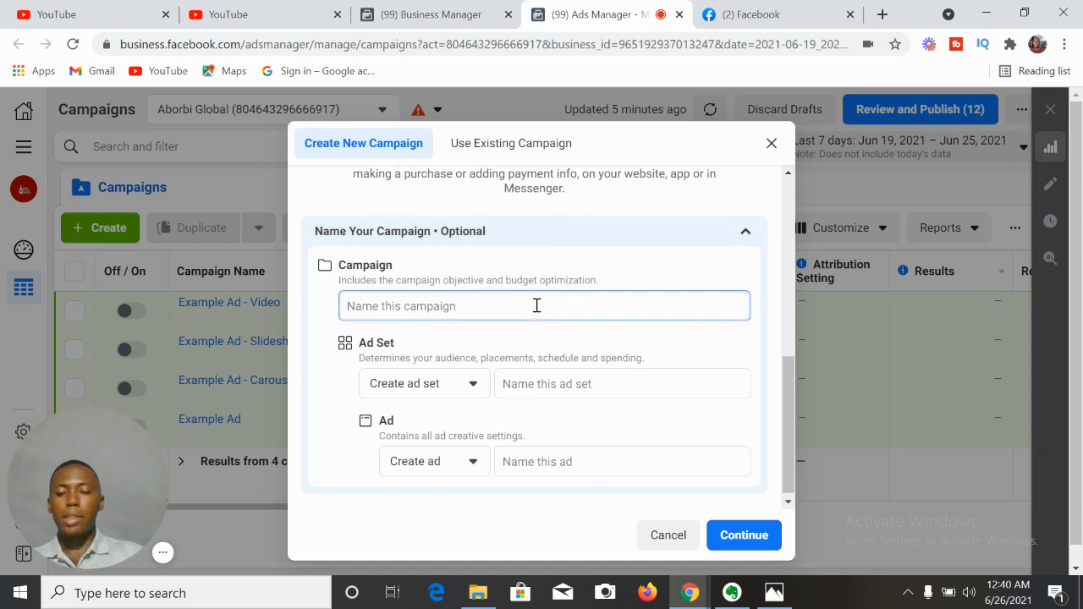
type("Test Ad")
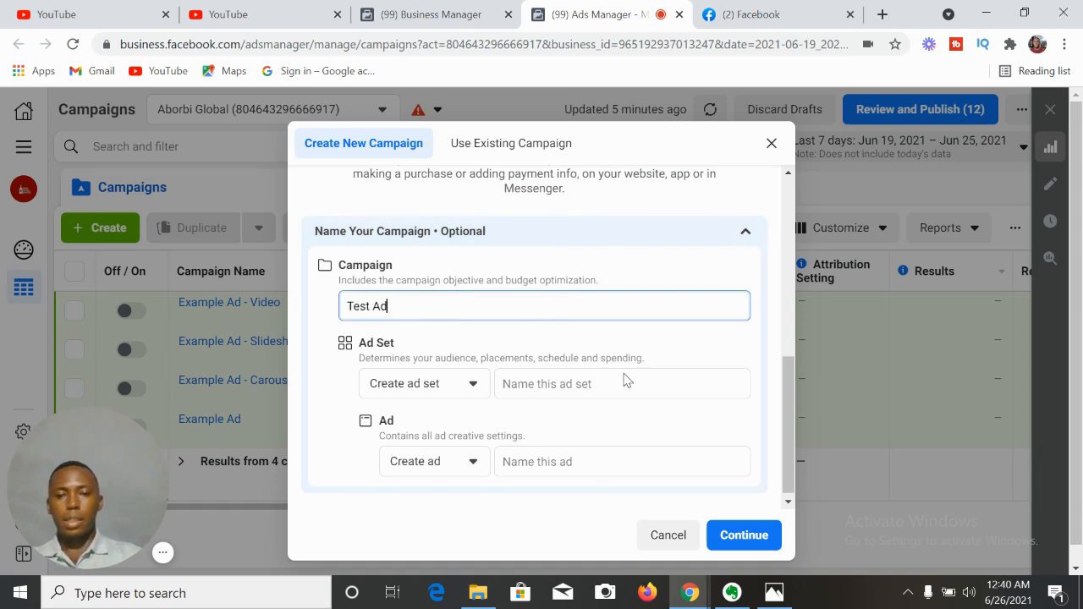
left_click(587, 383)
type("Test Ad")
left_click(592, 462)
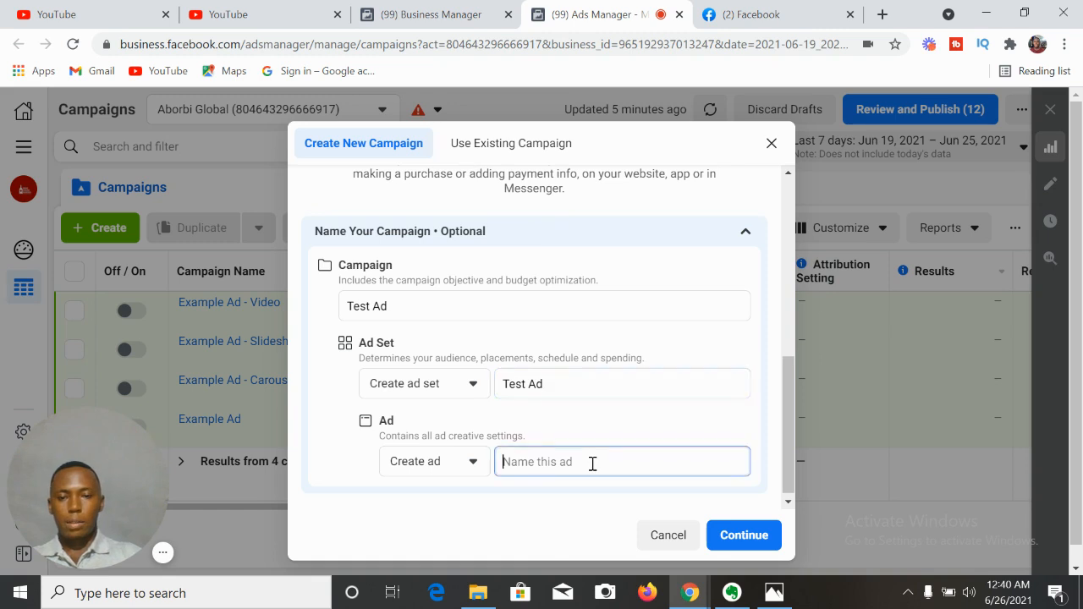
type("Test A")
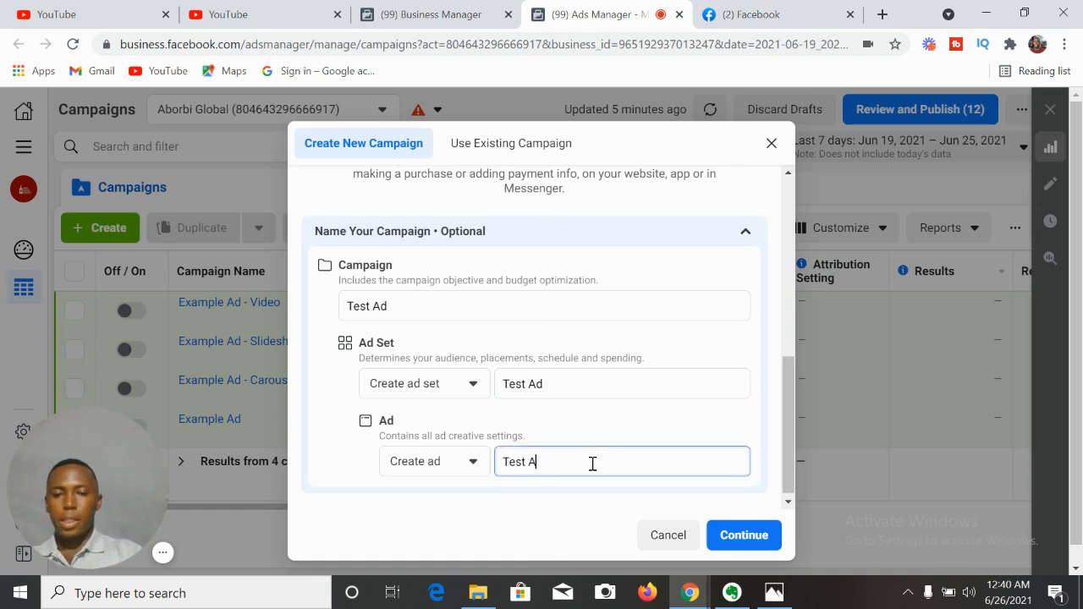
type("d")
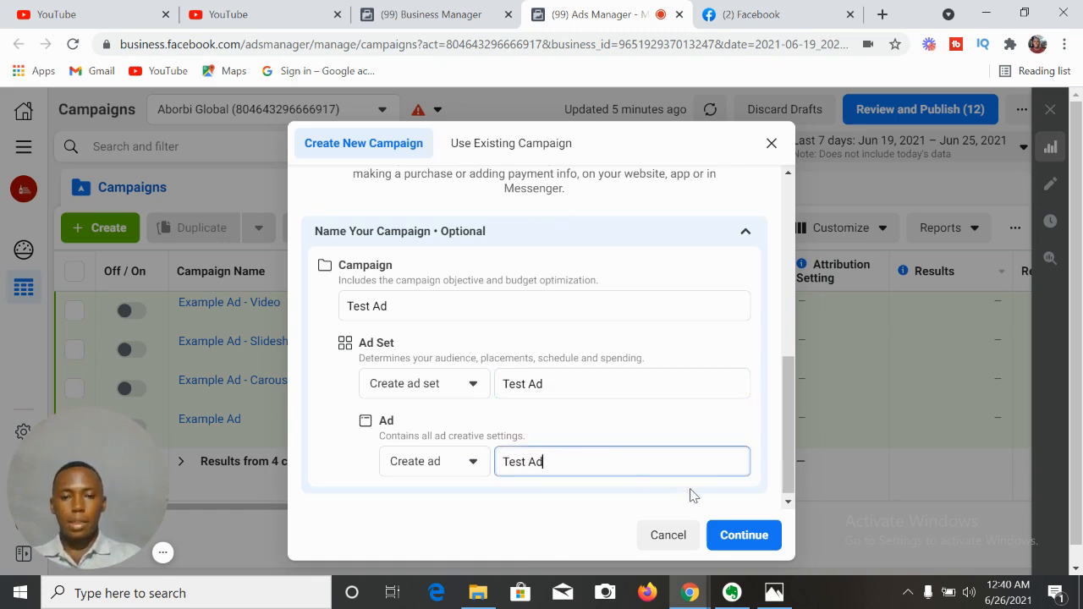
left_click(741, 536)
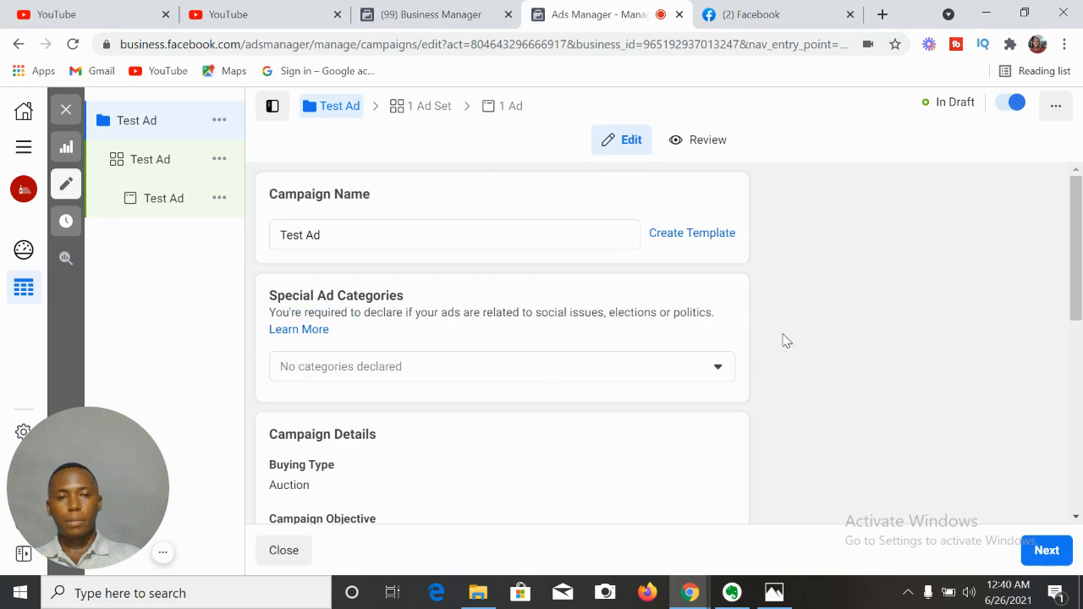
Step: Proceed to the ad set, choose Purchase as the website conversion event and review the pixel verification section
left_click_drag(1071, 275, 1080, 476)
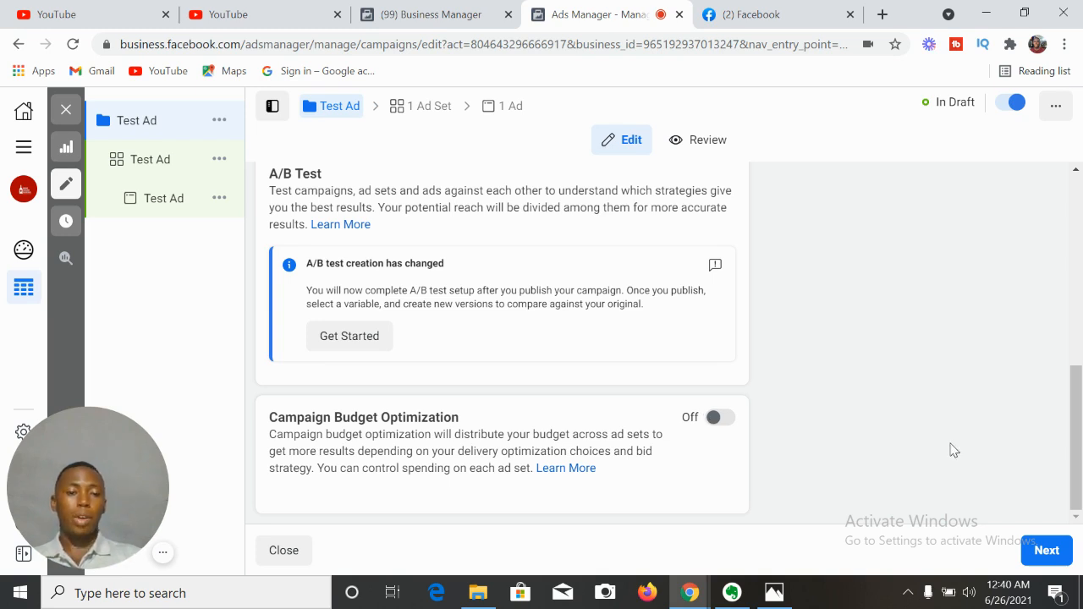
left_click(1045, 552)
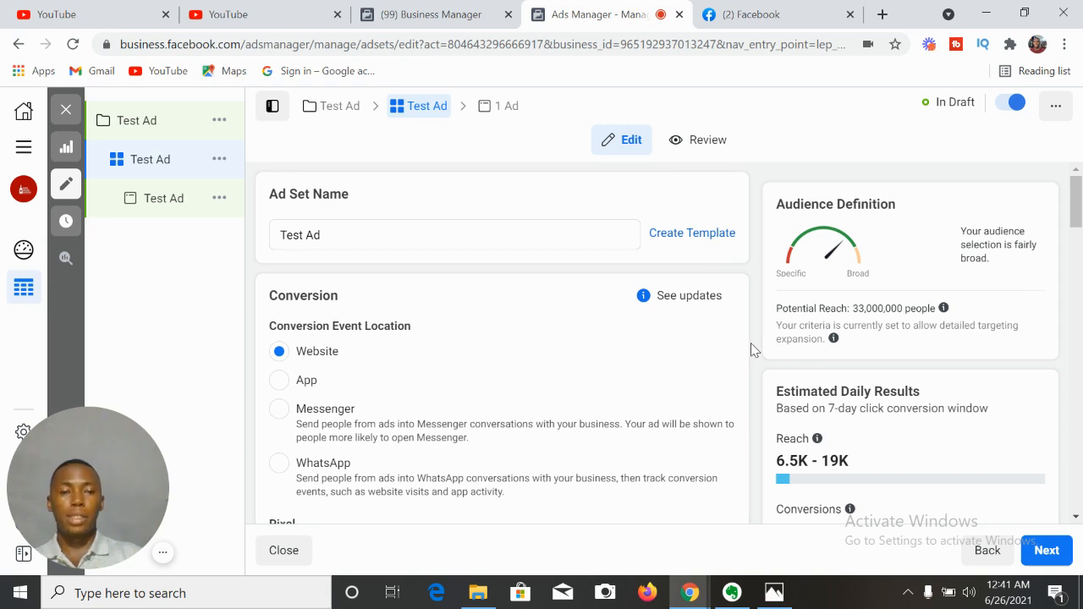
left_click_drag(1075, 216, 1075, 240)
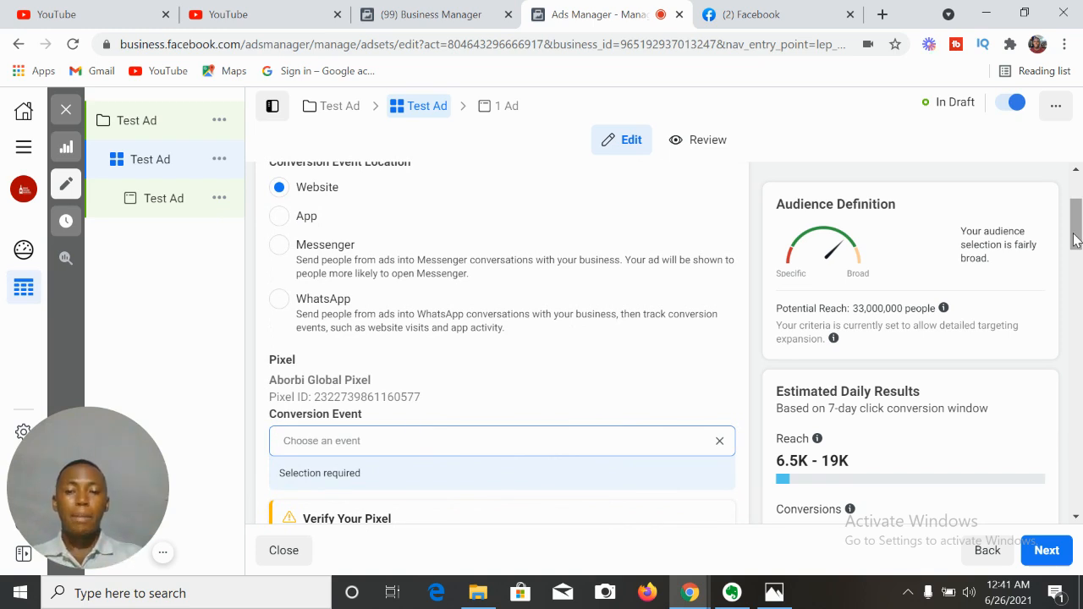
scroll(1075, 240, "down", 3)
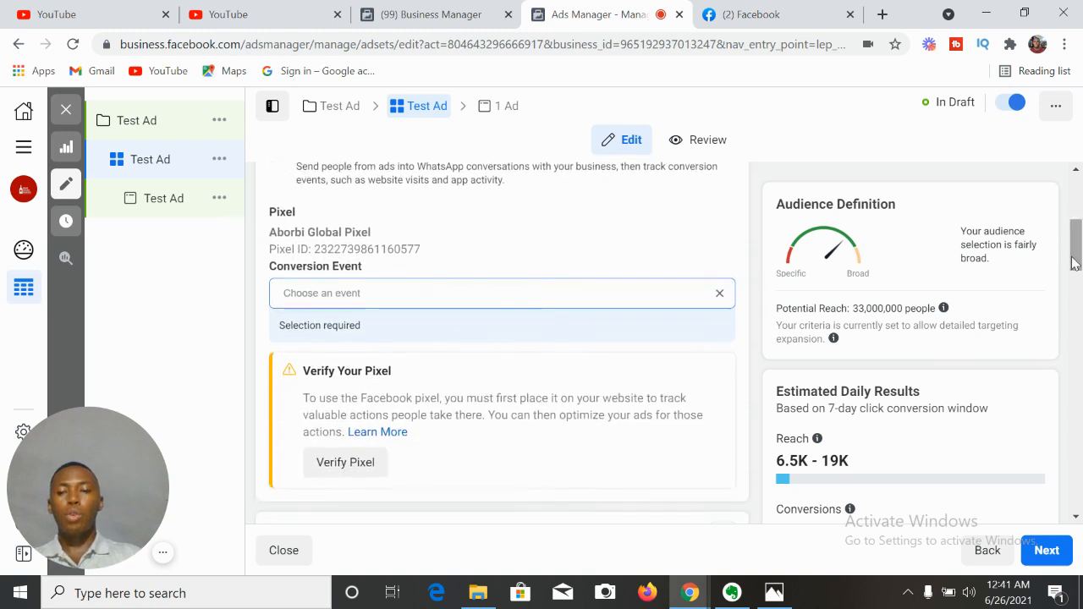
left_click(500, 294)
left_click_drag(726, 341, 729, 471)
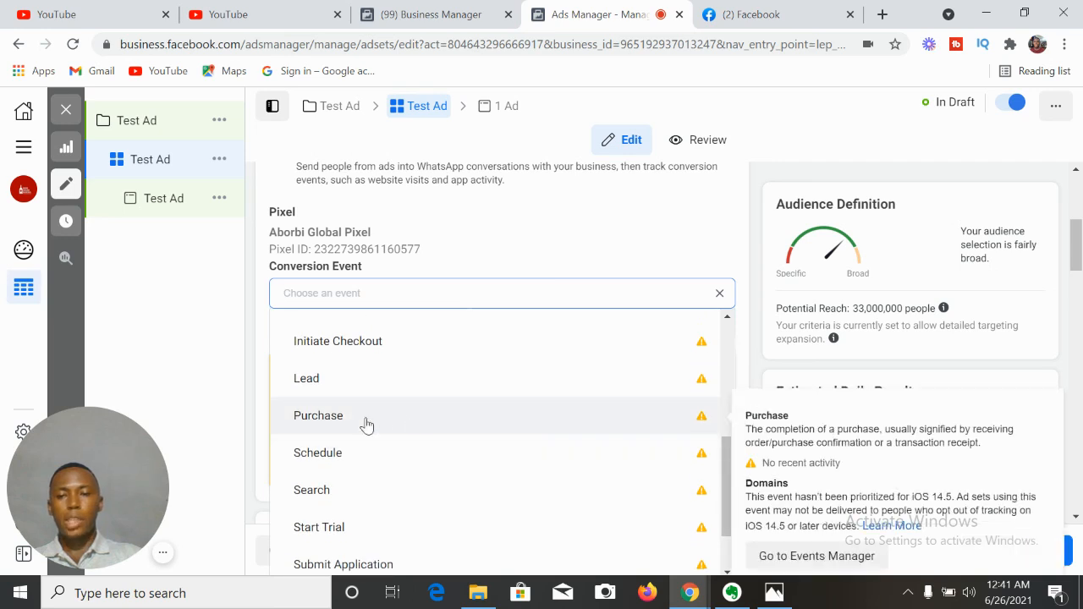
left_click(318, 415)
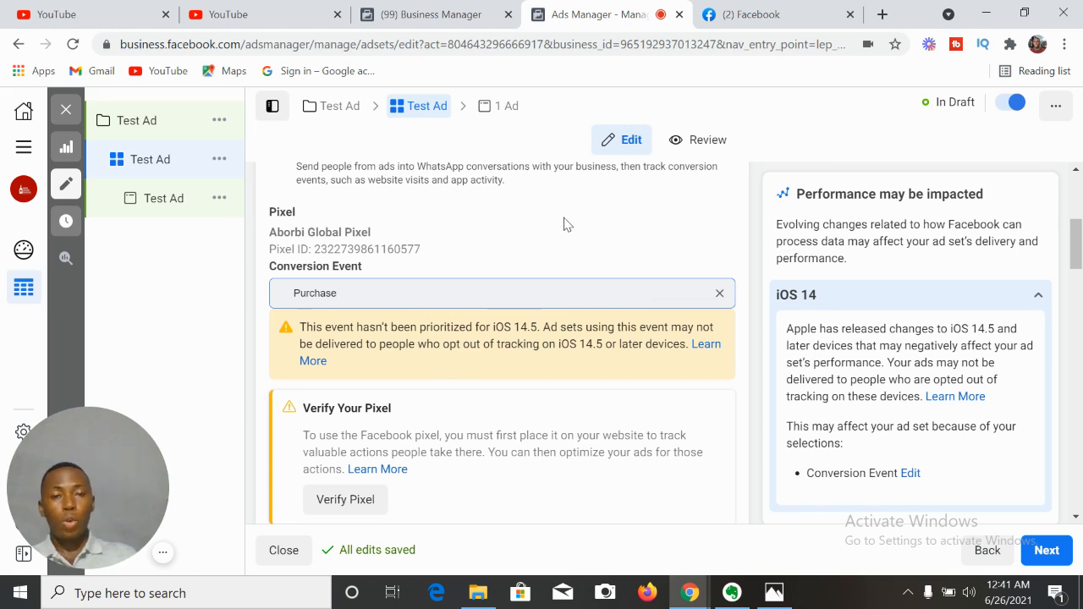
mouse_move(1076, 249)
left_mouse_down()
mouse_move(1080, 347)
mouse_move(1078, 254)
mouse_move(1078, 265)
left_mouse_up()
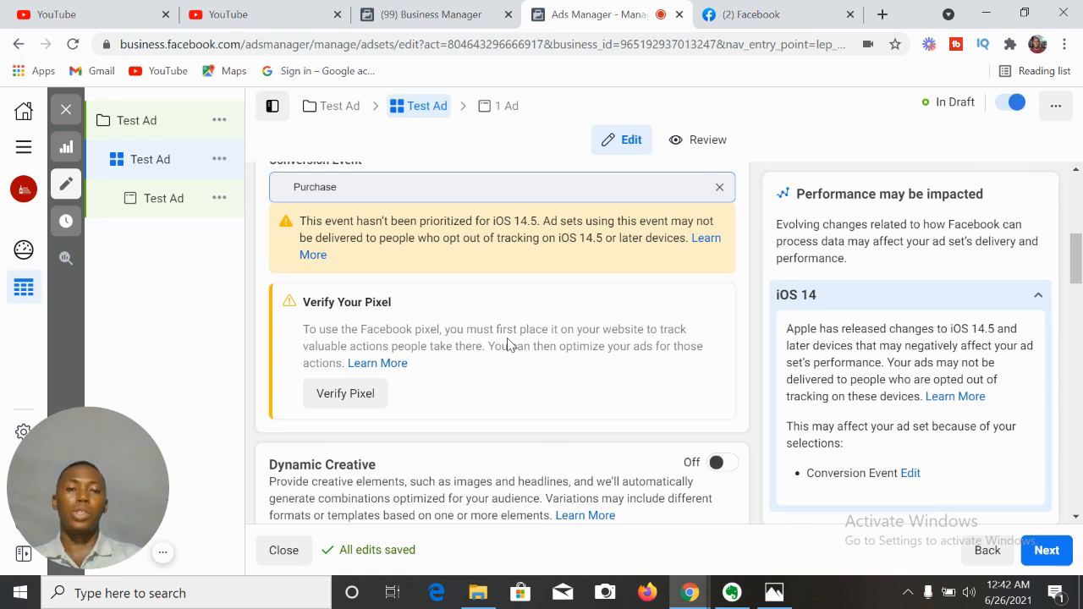
left_click_drag(1078, 263, 1077, 222)
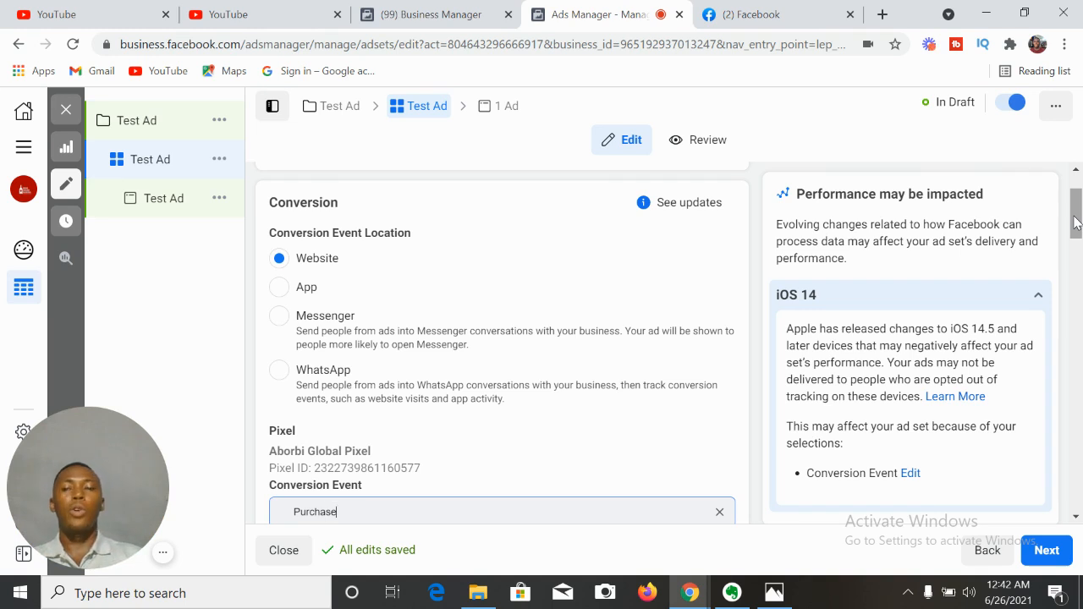
Step: Return to the Test Ad campaign settings, change the campaign objective to Messages and accept the settings change
left_click(166, 132)
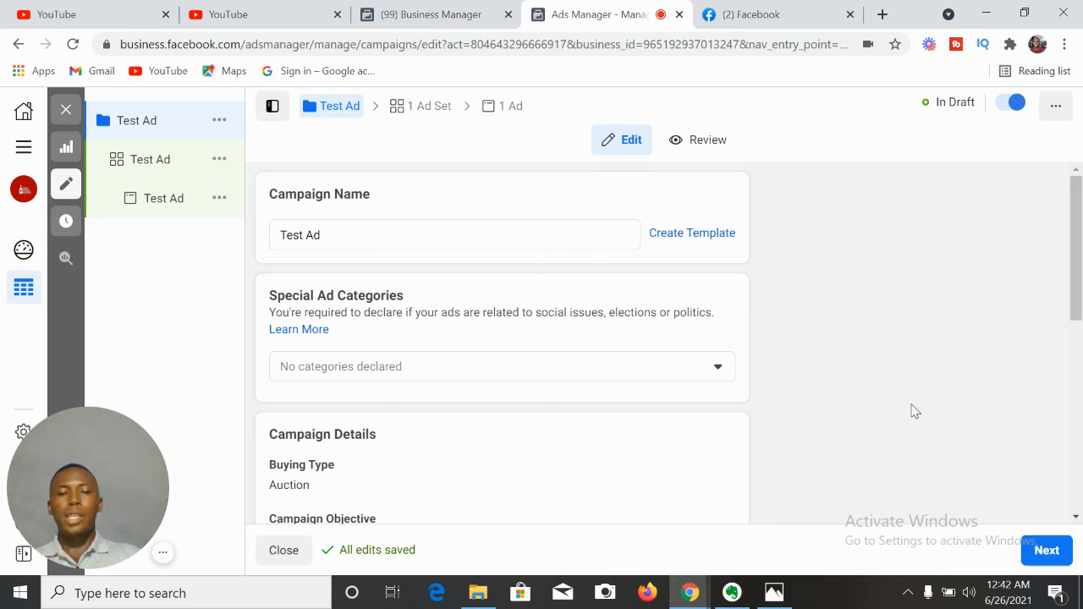
scroll(1078, 289, "down", 2)
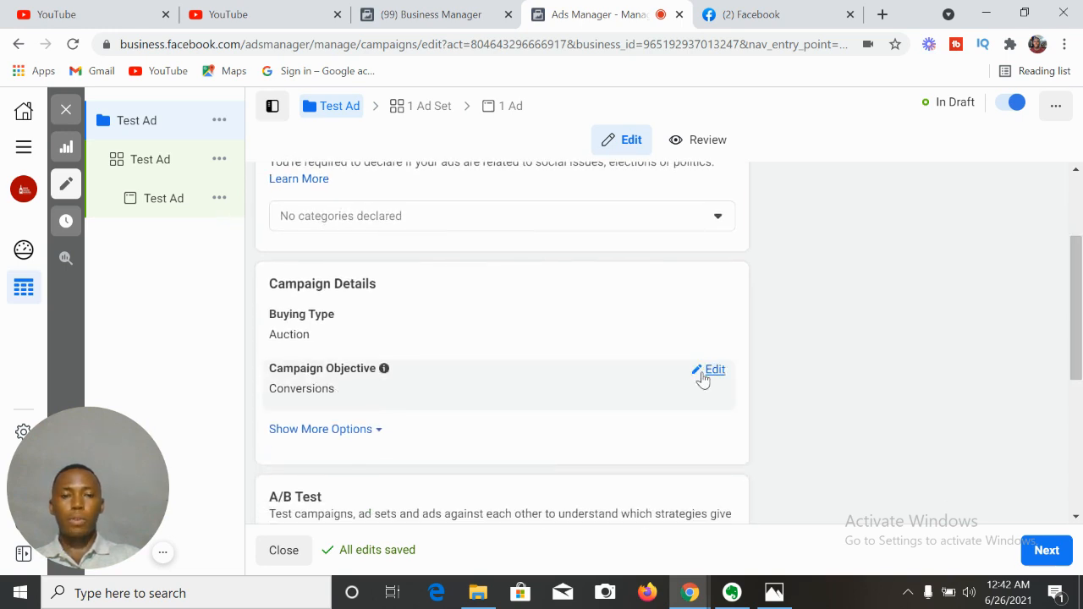
left_click(711, 372)
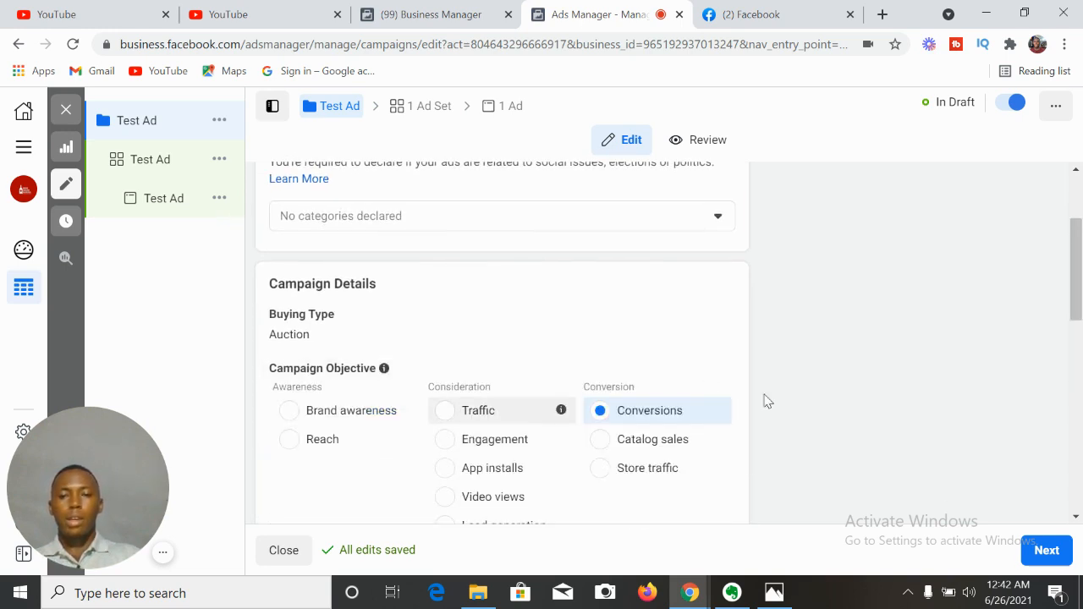
scroll(1081, 301, "down", 2)
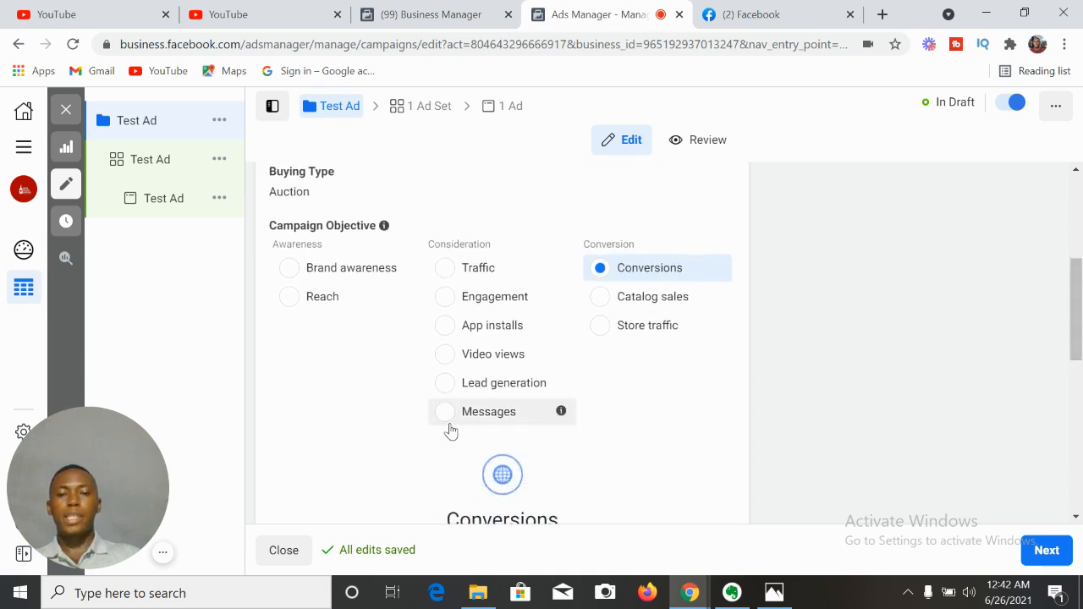
left_click(446, 415)
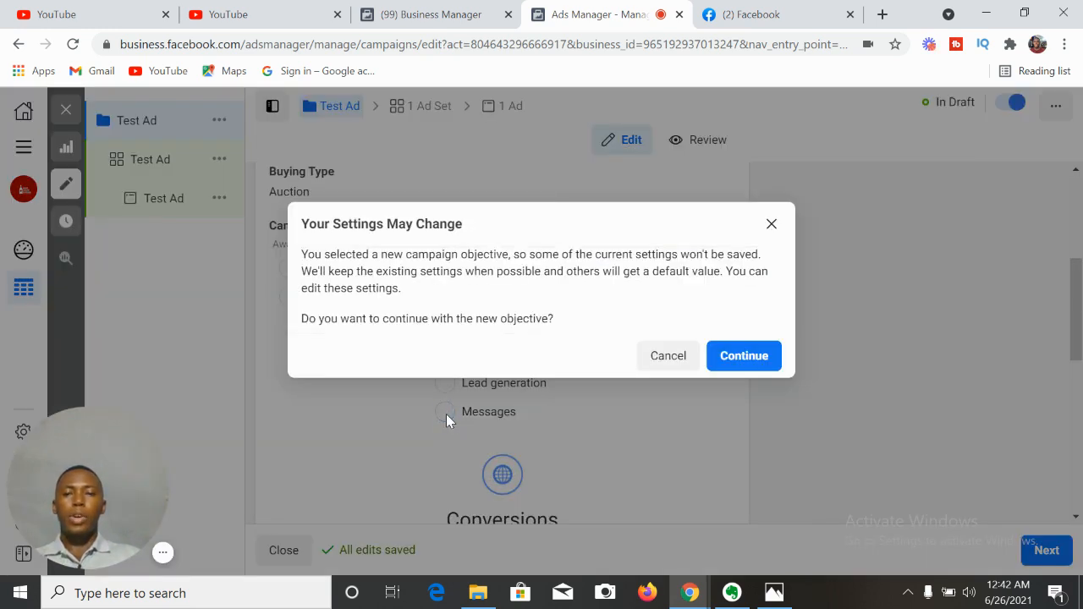
left_click(745, 355)
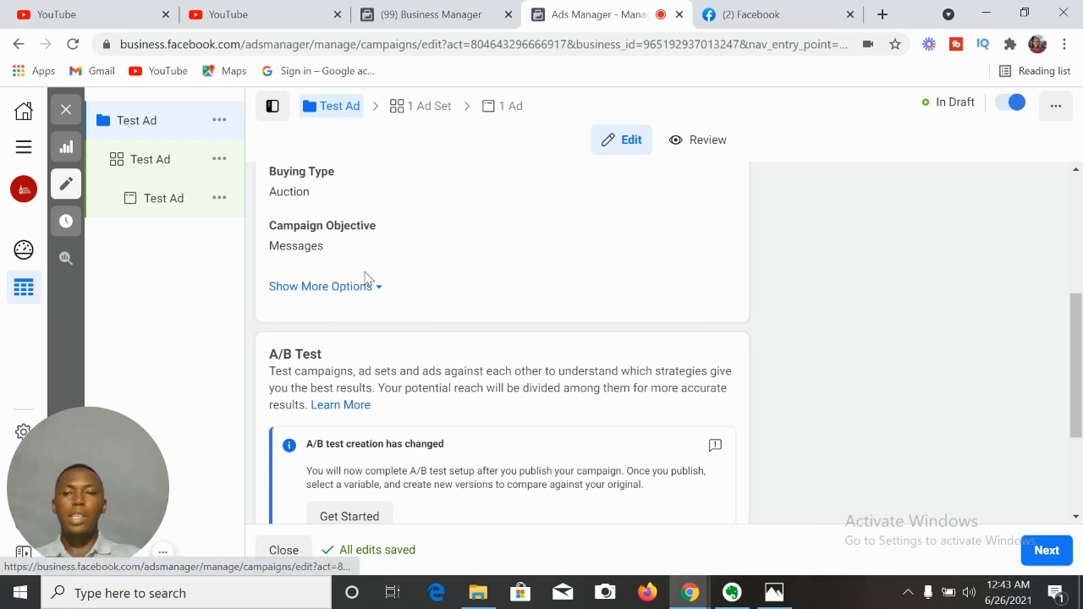
Step: Reopen the campaign objective choices, keep Messages selected and proceed to the ad set settings
left_click(709, 226)
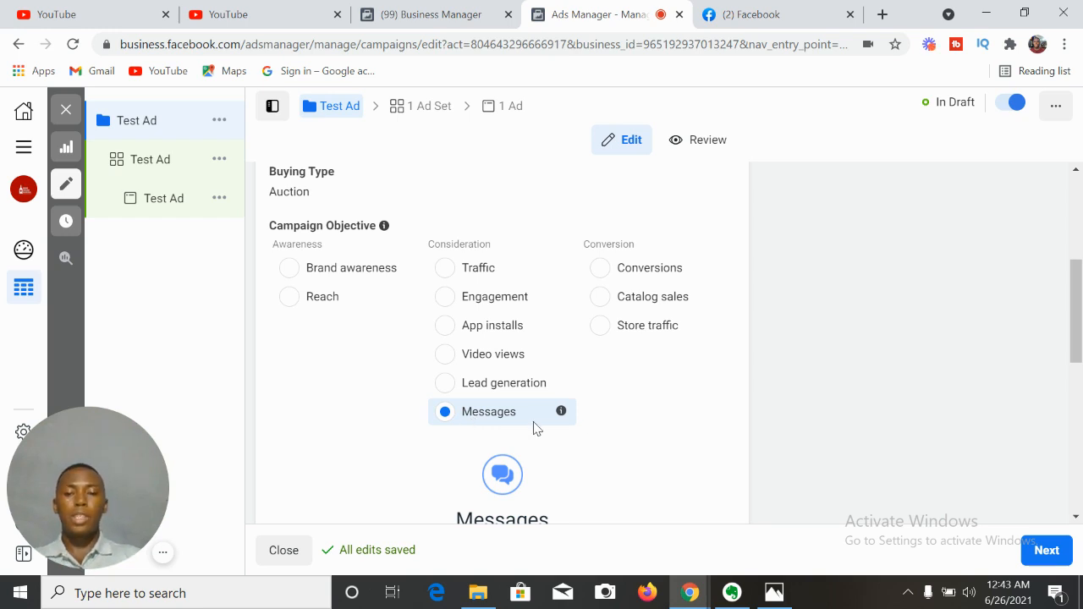
left_click_drag(1074, 336, 1078, 483)
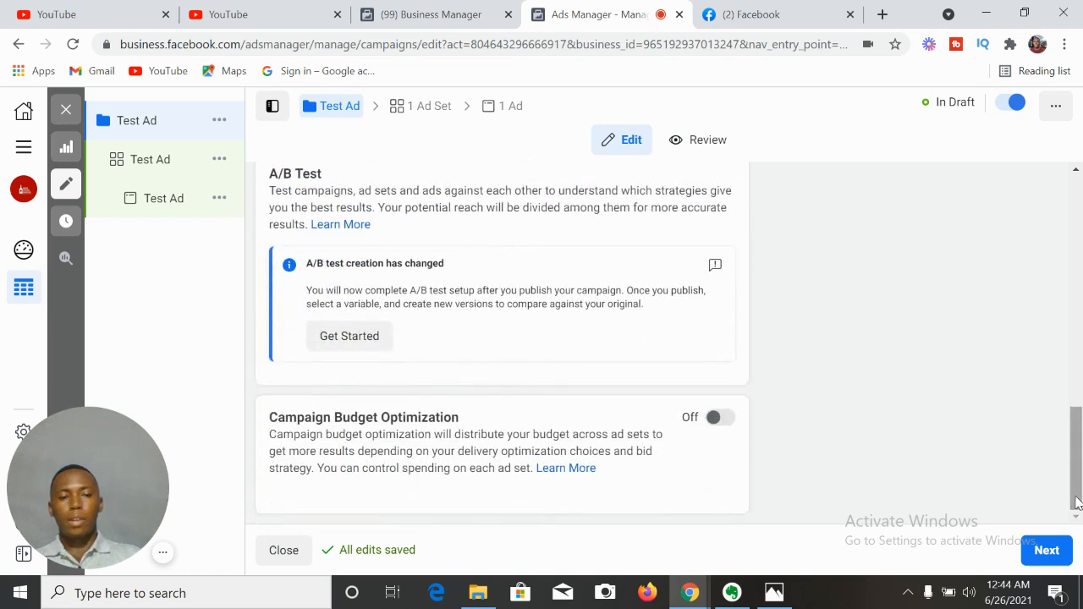
left_click(1049, 559)
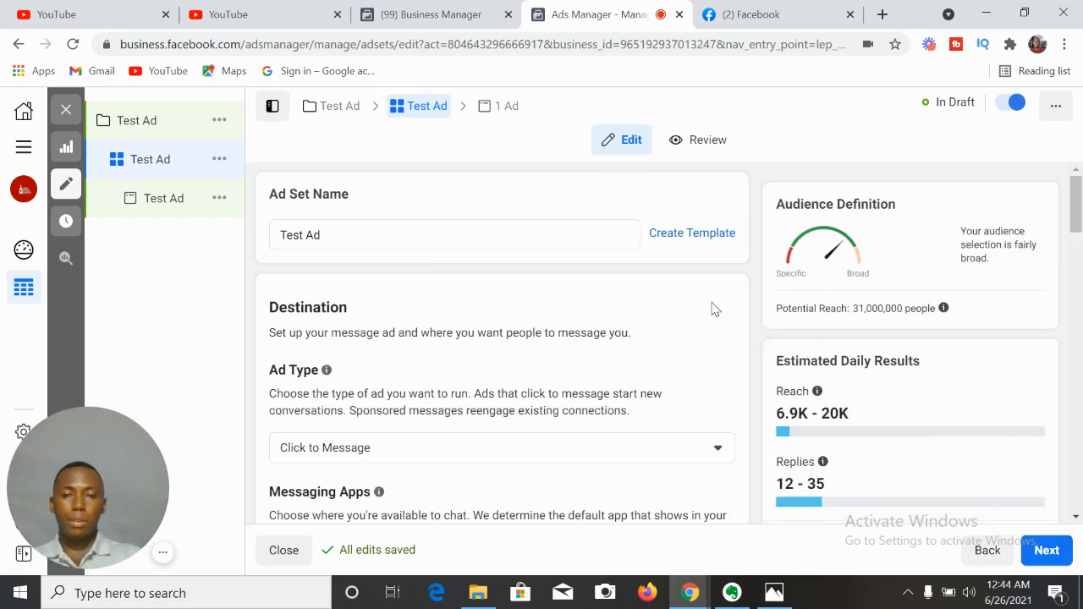
Step: Enable Instagram Direct as an additional messaging app alongside Messenger in the ad set's Destination section
mouse_move(1077, 222)
left_mouse_down()
mouse_move(1077, 273)
mouse_move(1077, 215)
left_mouse_up()
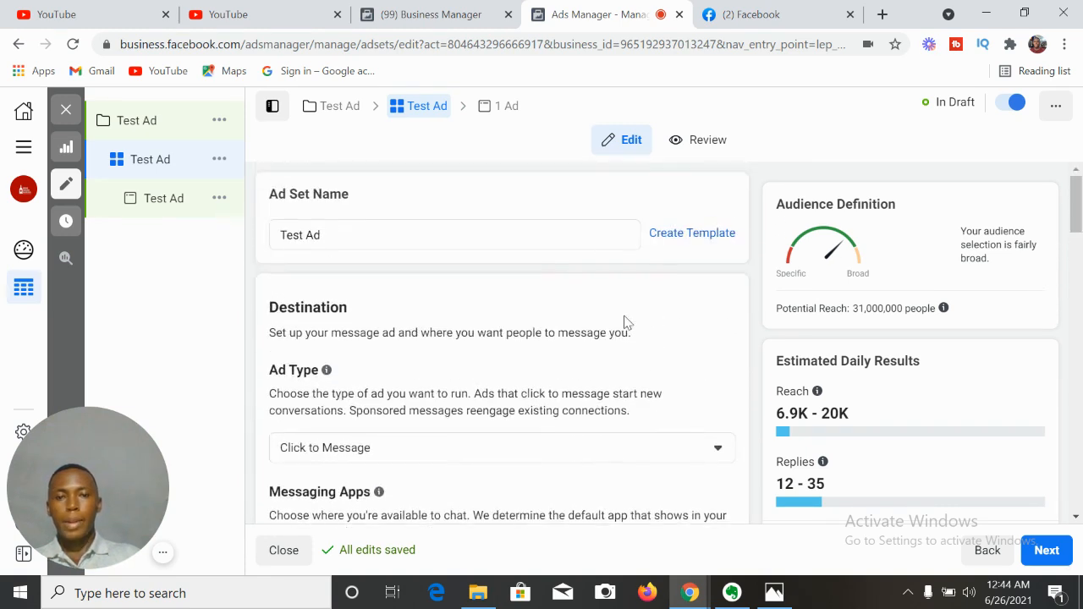
left_click_drag(1075, 211, 1075, 245)
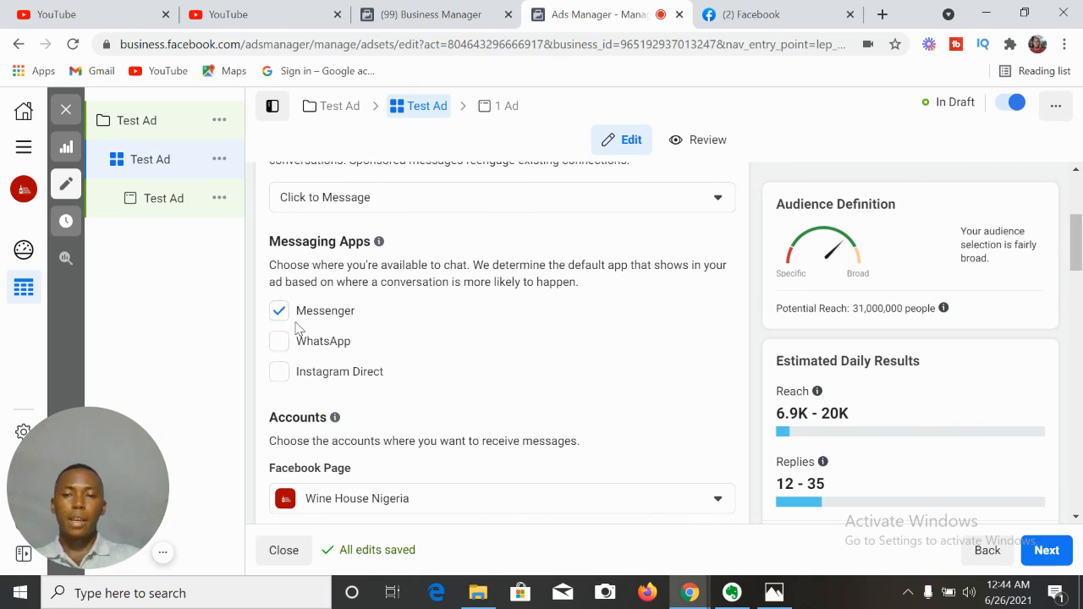
left_click(280, 372)
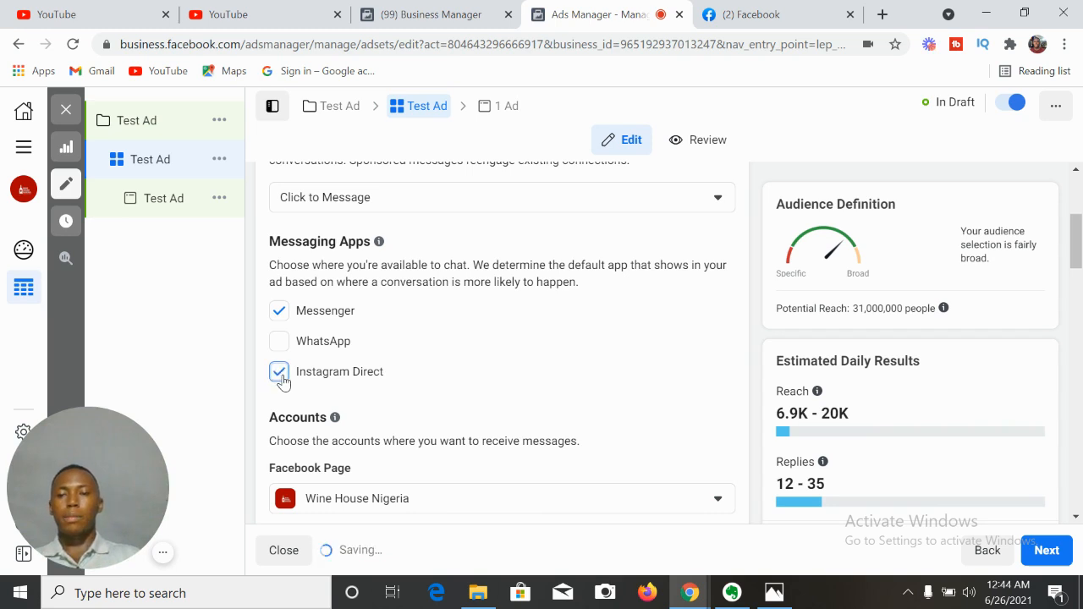
Step: Deselect Messenger in the ad set's Messaging Apps so that only Instagram Direct receives messages
left_click(279, 312)
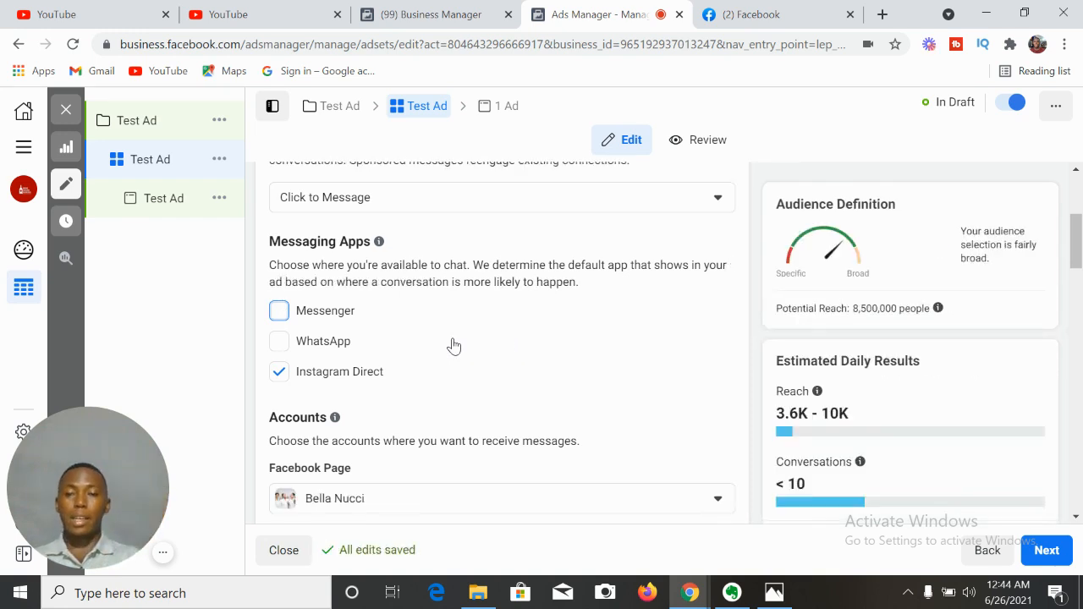
left_click(282, 314)
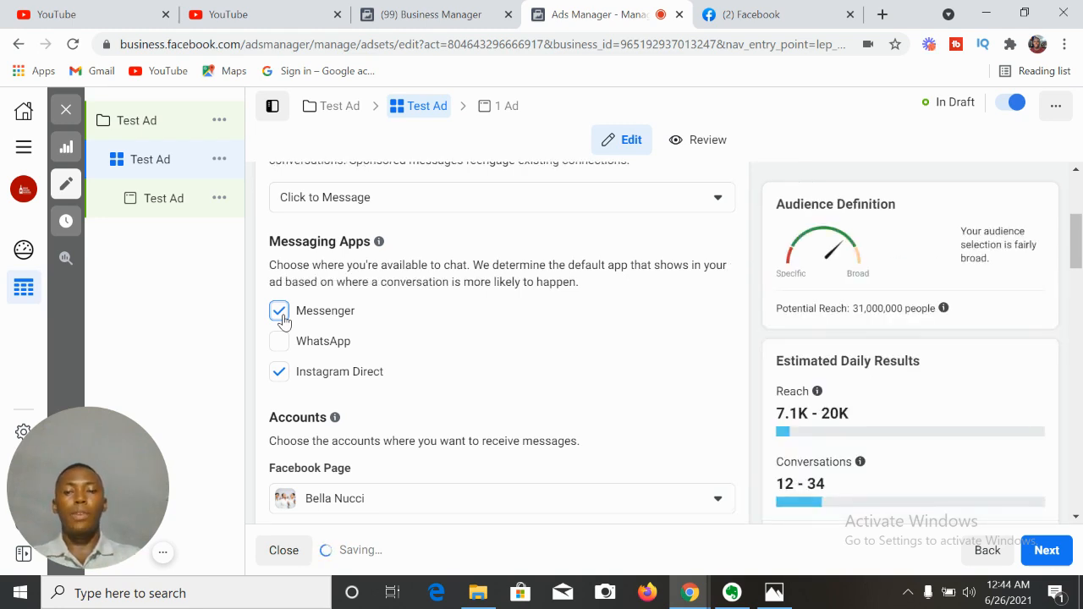
left_click(281, 316)
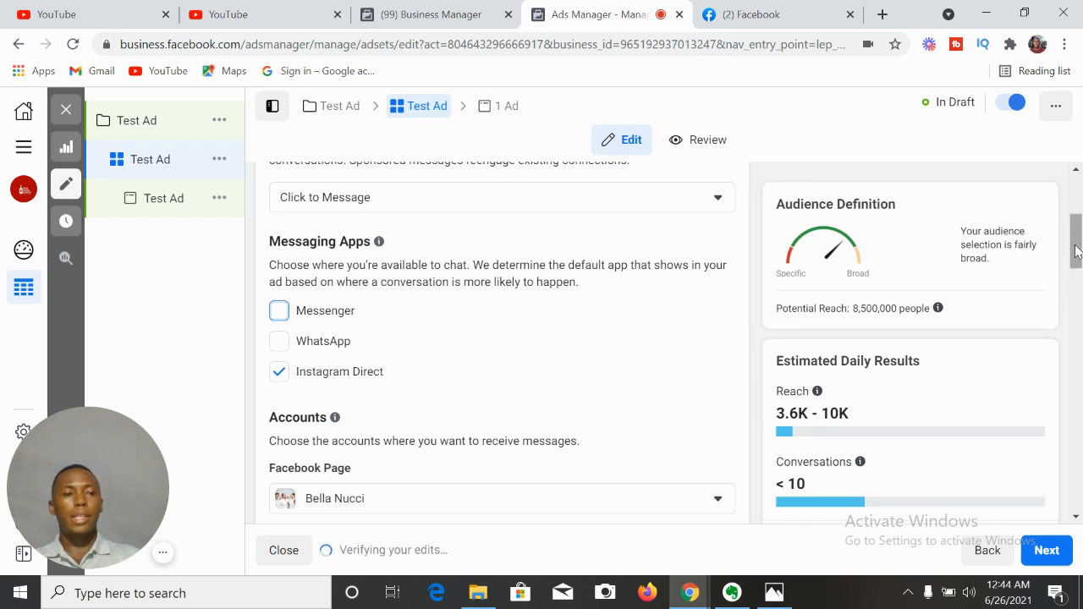
Step: Review the Ad Type choices for the ad set and keep Click to Message selected
left_click_drag(1076, 249, 1076, 234)
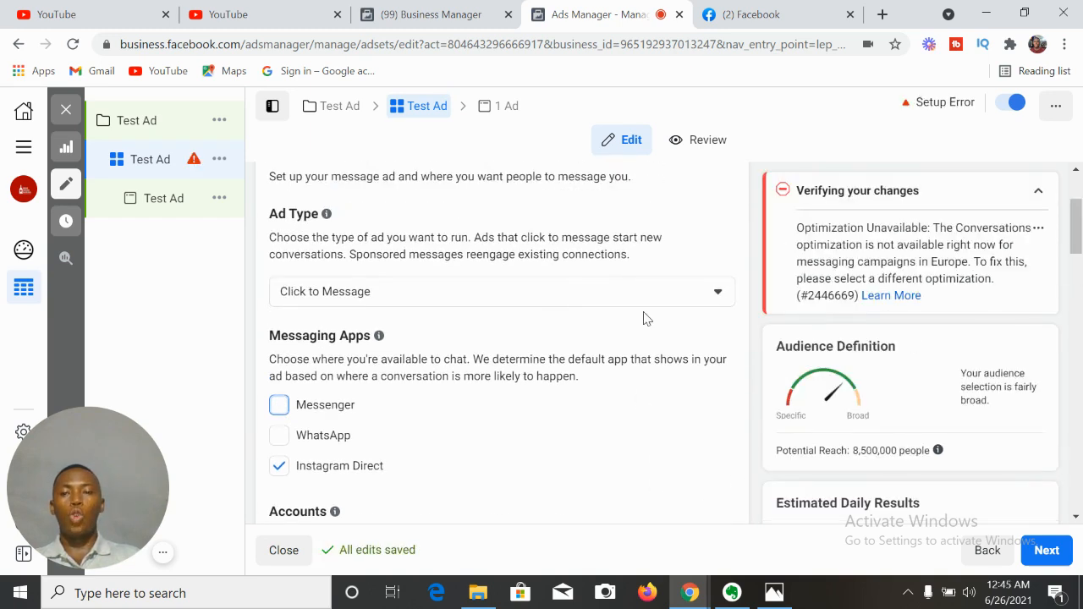
left_click(719, 295)
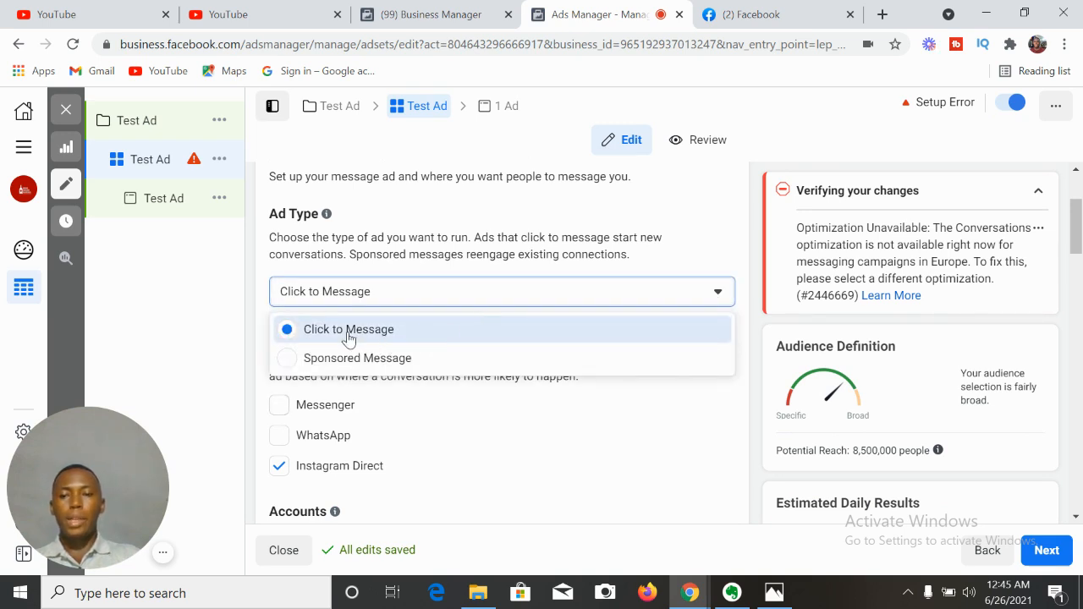
left_click(584, 332)
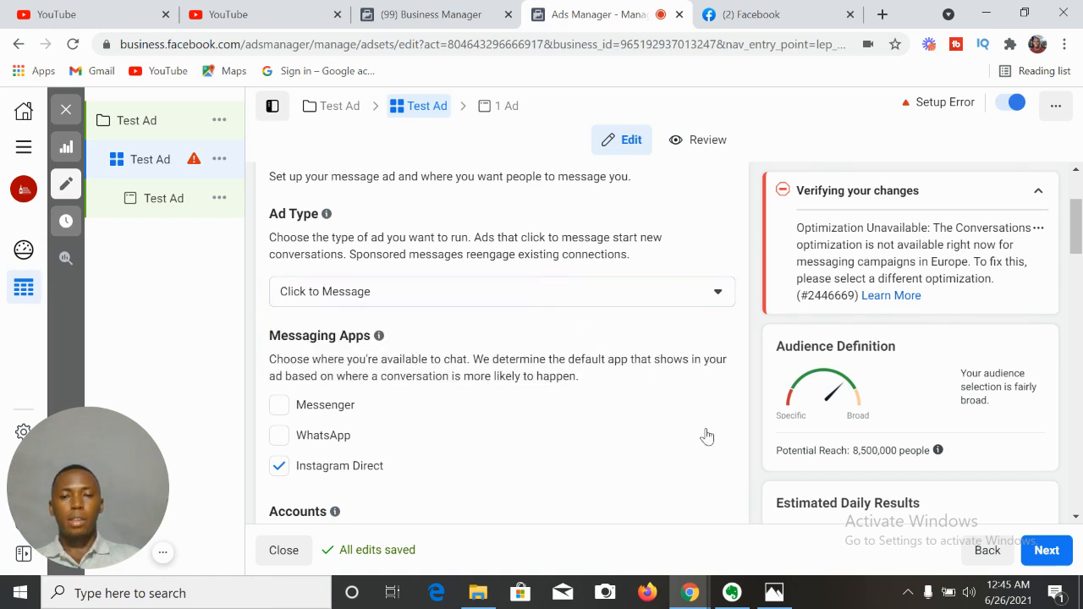
scroll(425, 446, "down", 2)
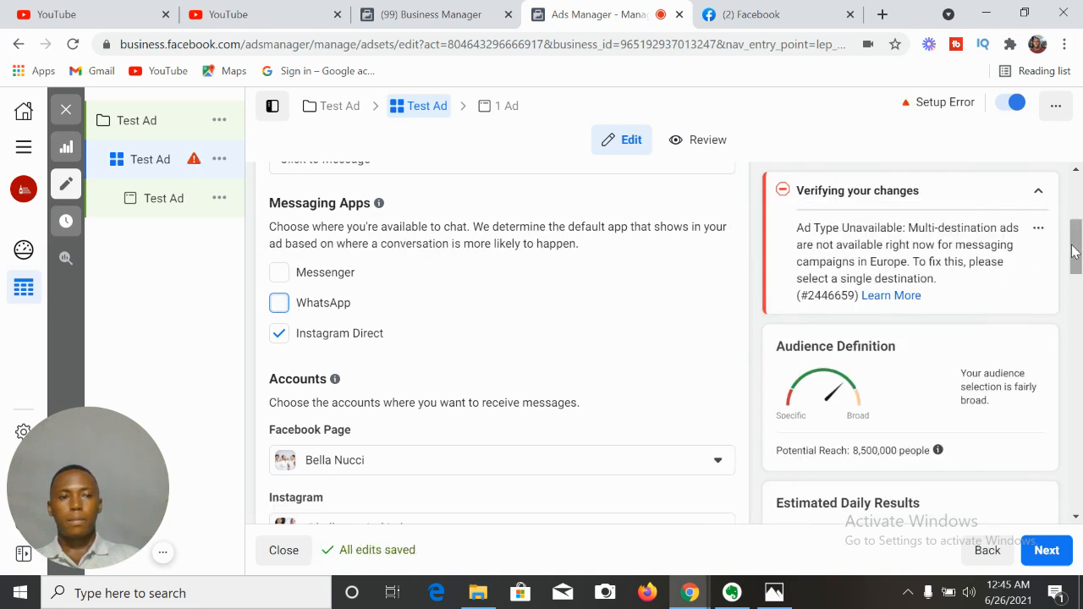
left_click_drag(1074, 252, 1075, 240)
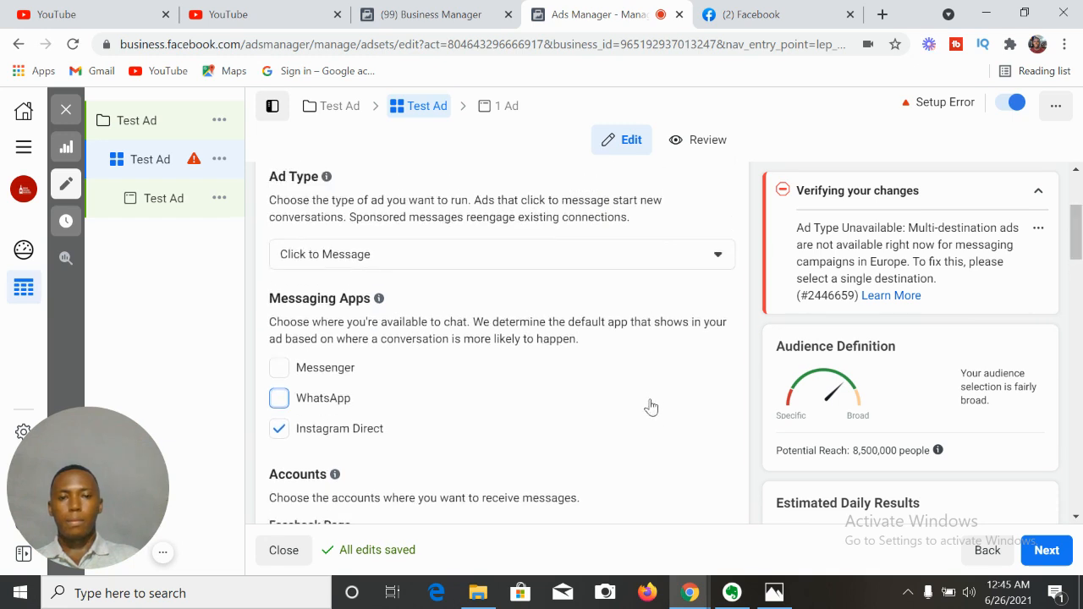
Step: Choose Wine House Nigeria as the Facebook Page that receives messages in the ad set's Accounts section
left_click_drag(1071, 245, 1079, 288)
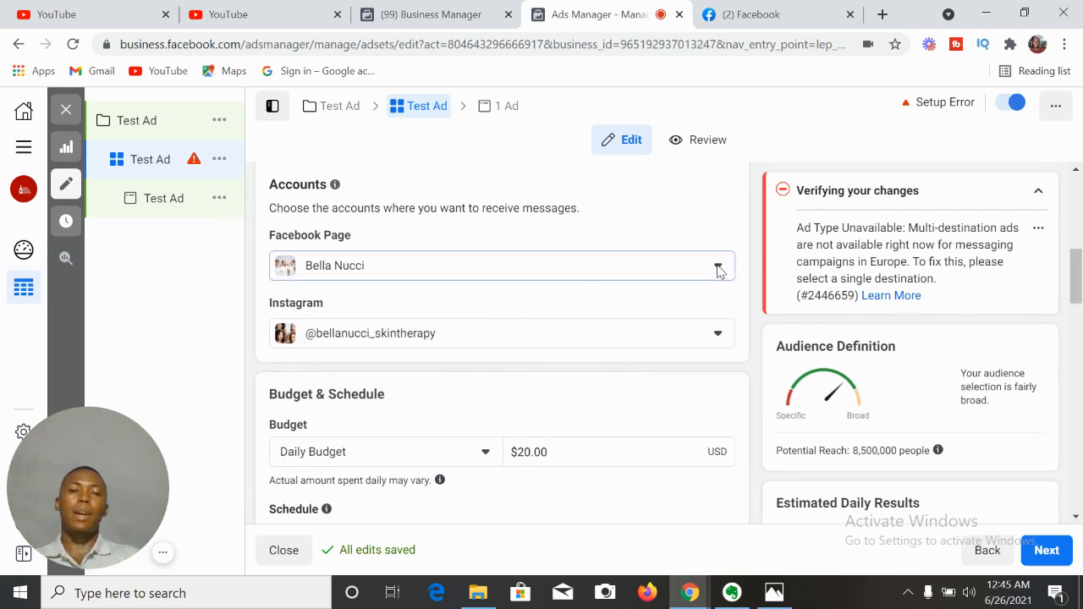
left_click(718, 268)
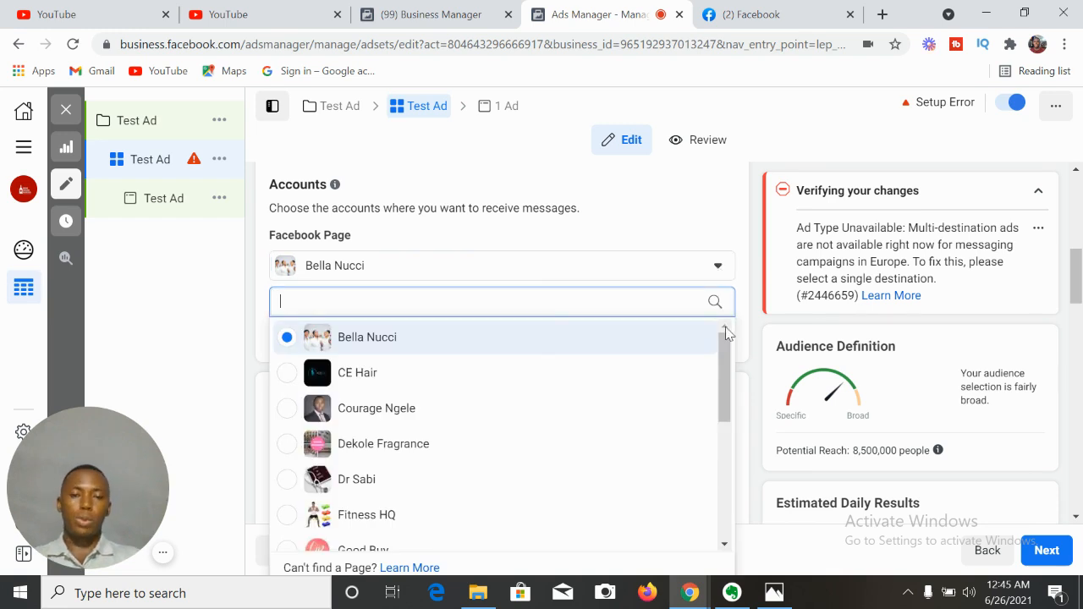
left_click_drag(726, 359, 725, 477)
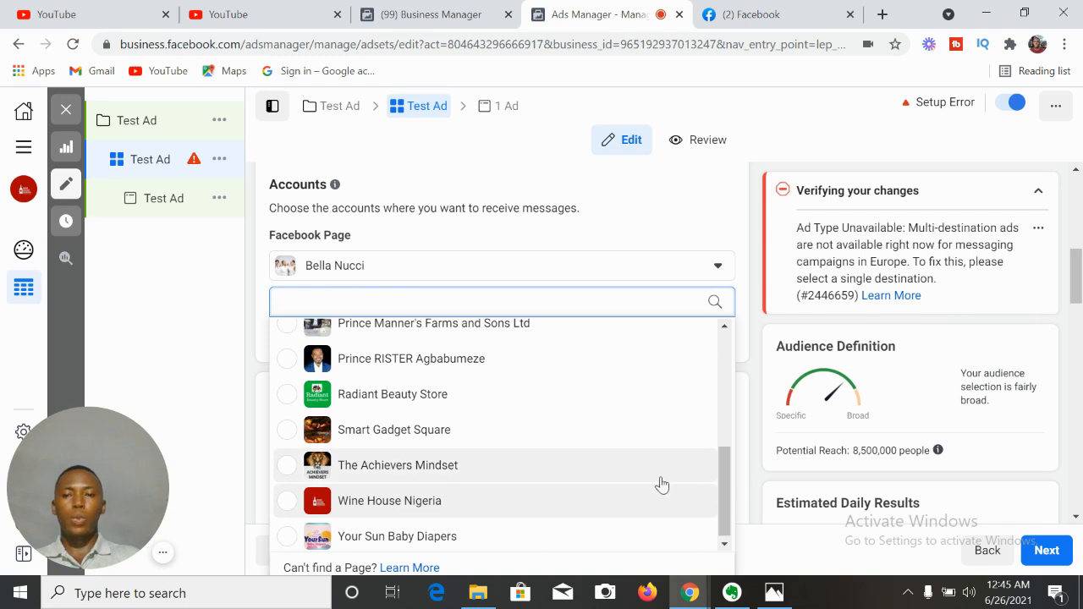
left_click(509, 505)
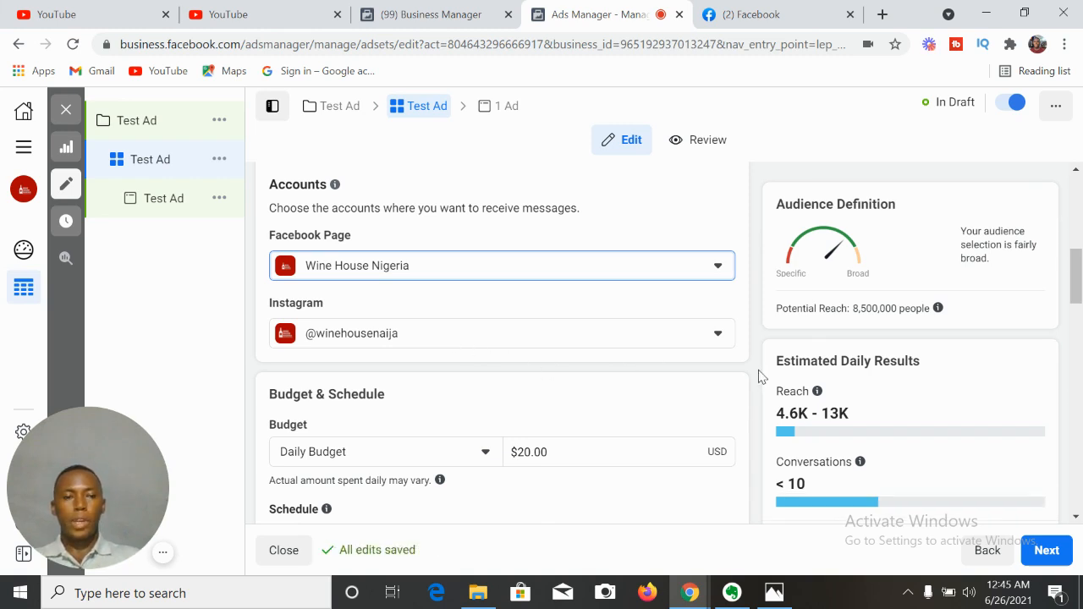
Step: Review the ad set's Budget & Schedule section and recheck its Ad Type and messaging app settings
scroll(1081, 270, "down", 2)
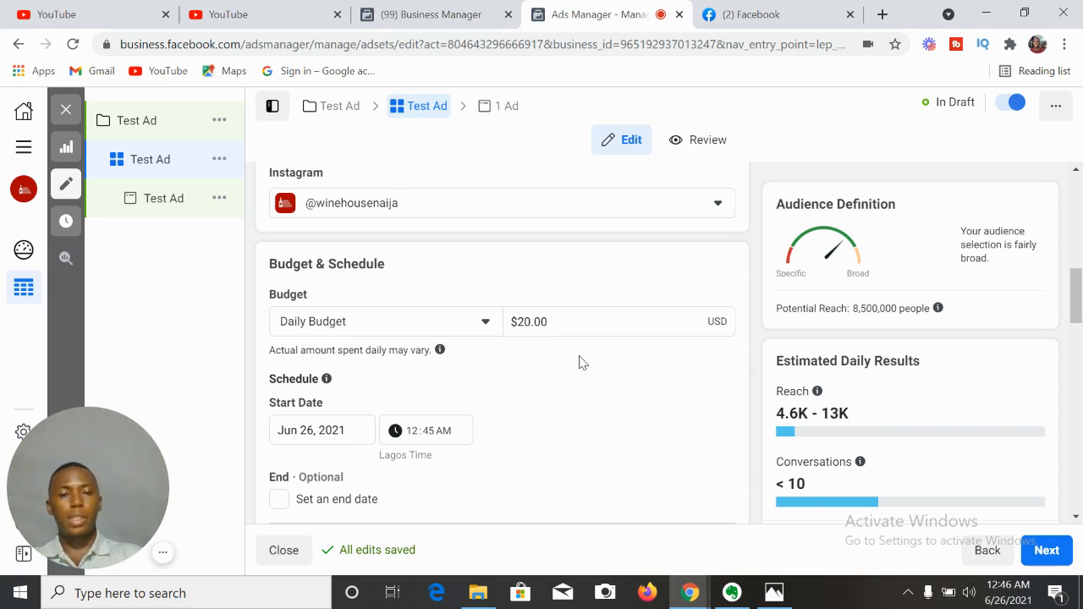
left_click_drag(1080, 296, 1077, 228)
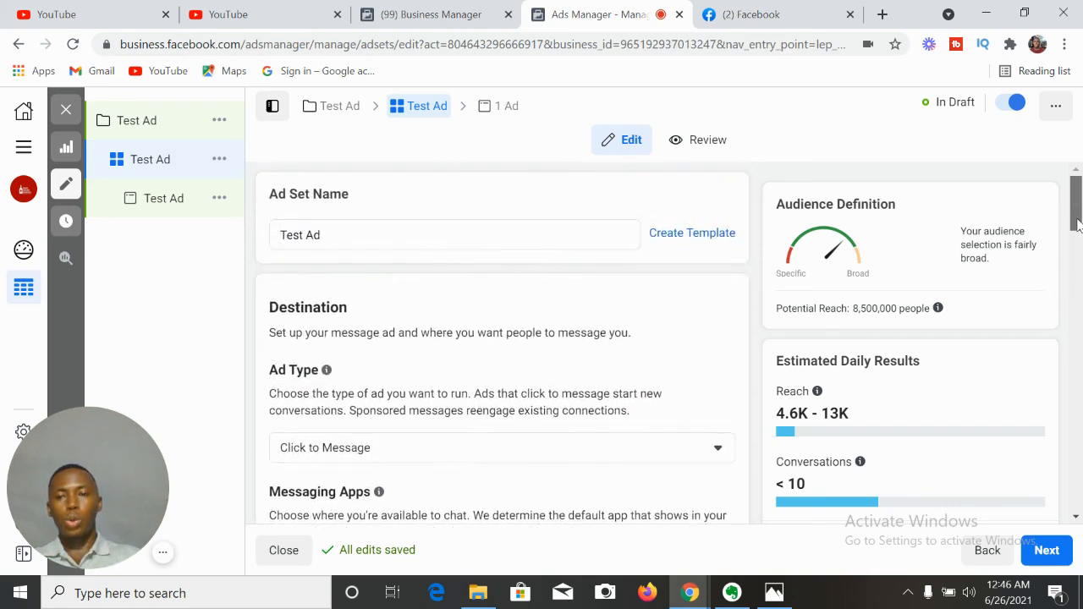
scroll(646, 331, "down", 2)
left_click(661, 298)
left_click(663, 298)
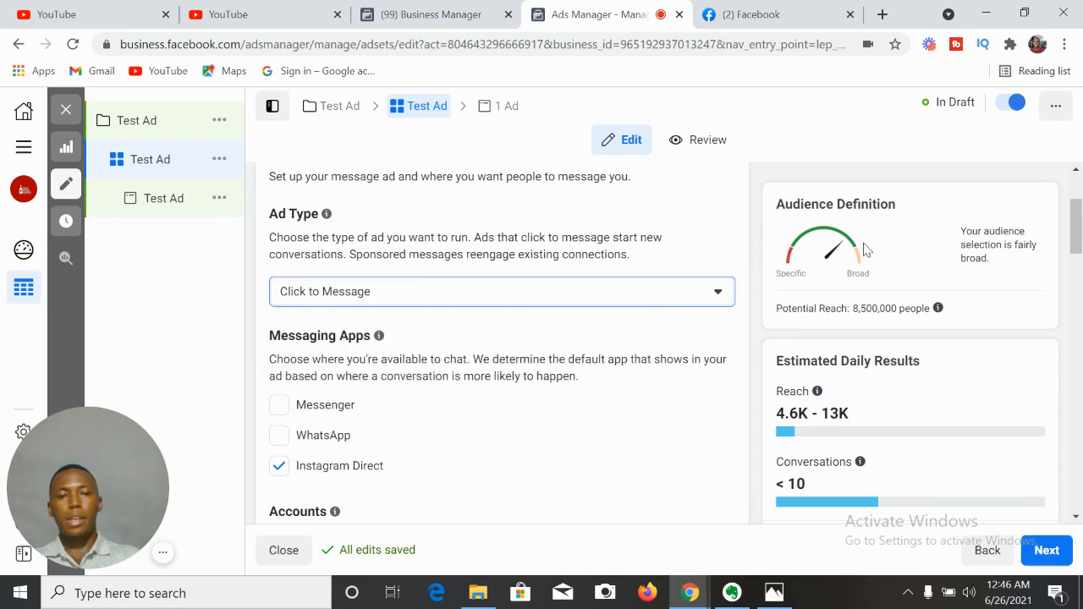
left_click_drag(1076, 228, 1076, 256)
scroll(1077, 258, "down", 5)
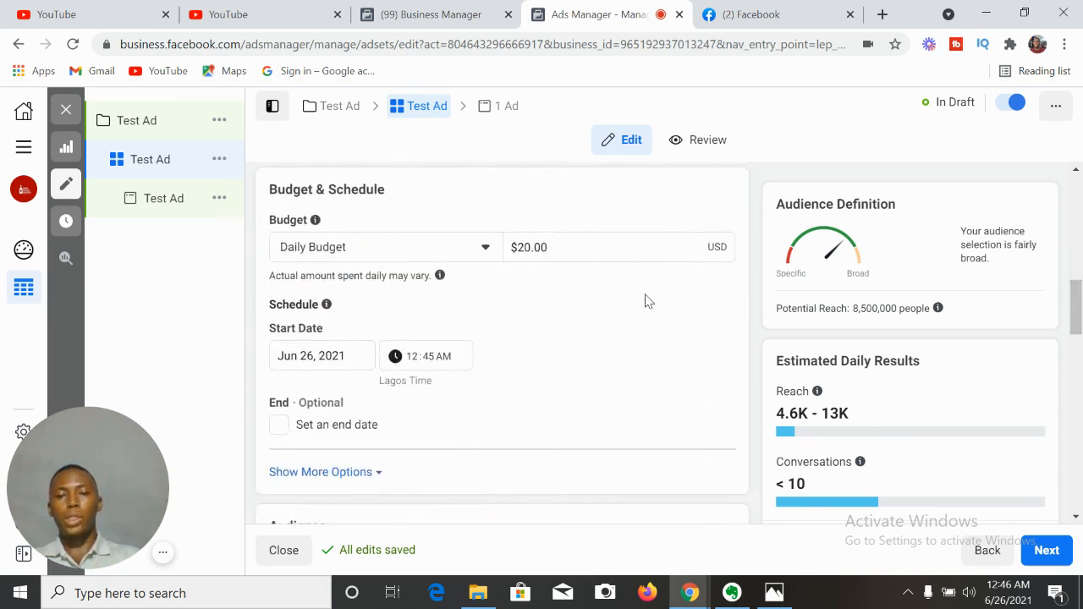
left_click_drag(1073, 314, 1079, 320)
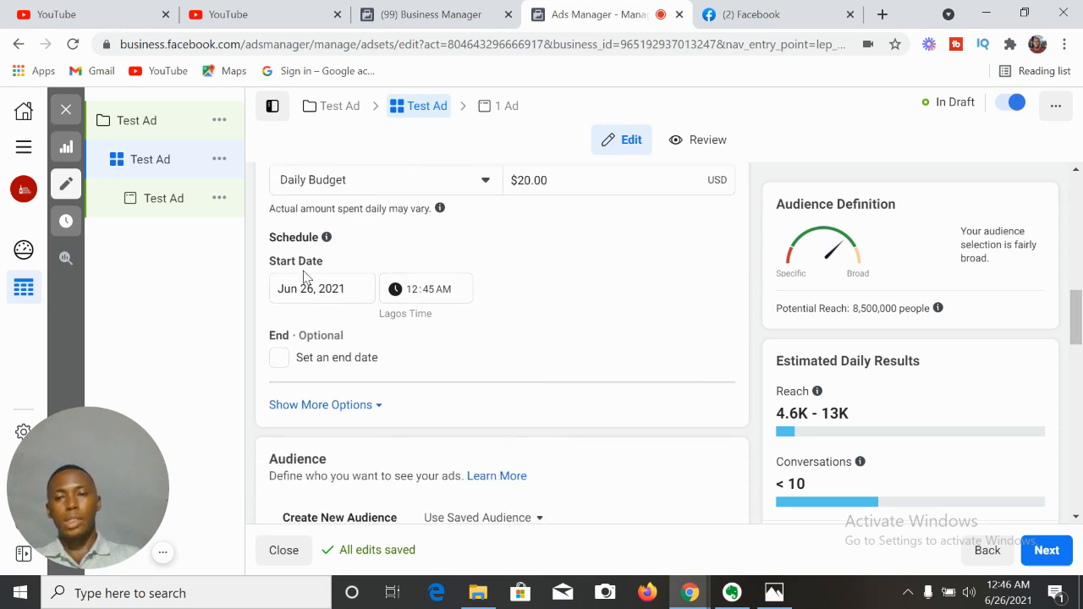
left_click(279, 359)
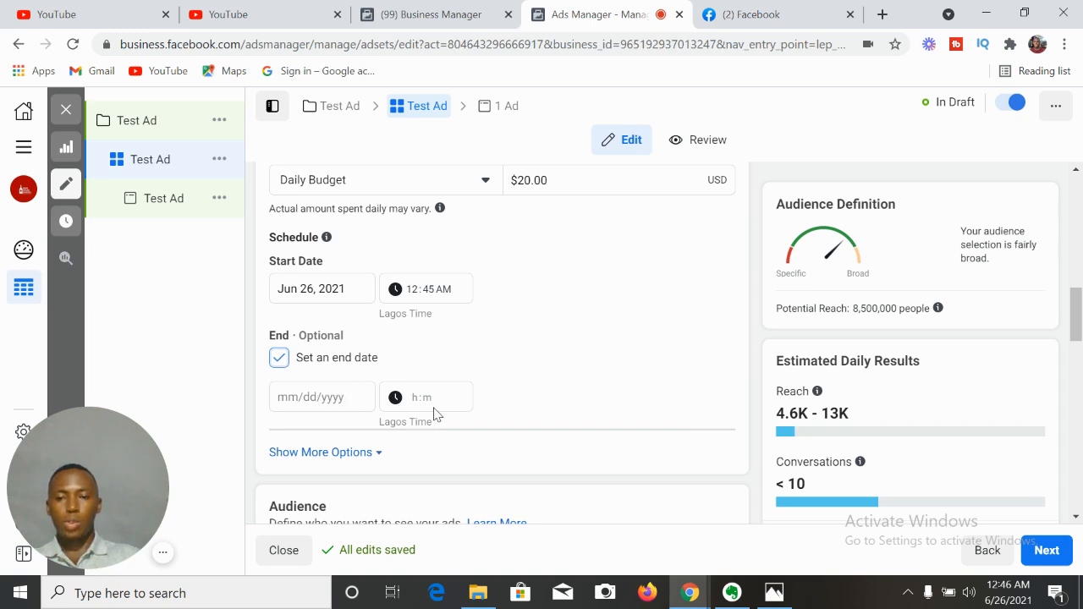
left_click(365, 400)
left_click(428, 404)
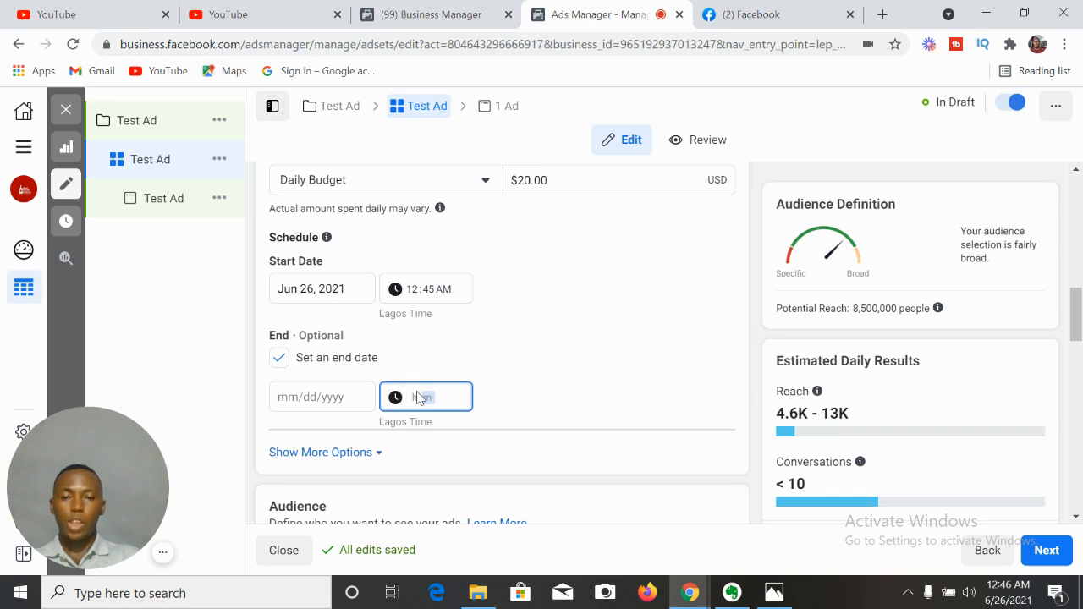
left_click(279, 359)
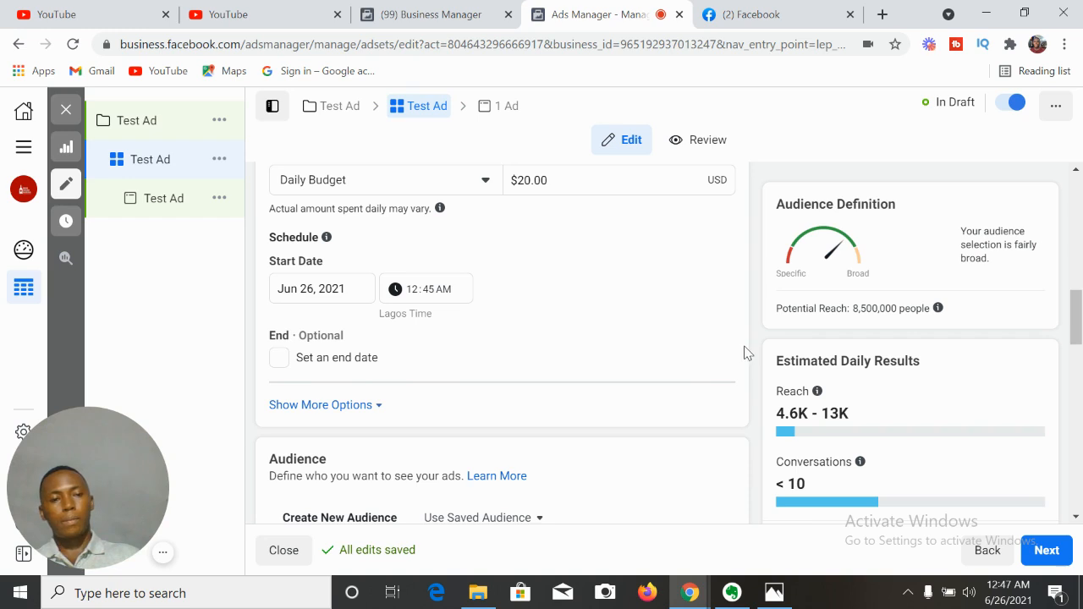
Step: Replace Nigeria with the city of Lagos, Lagos State, in the new audience's targeted locations
left_click_drag(1078, 309, 1077, 362)
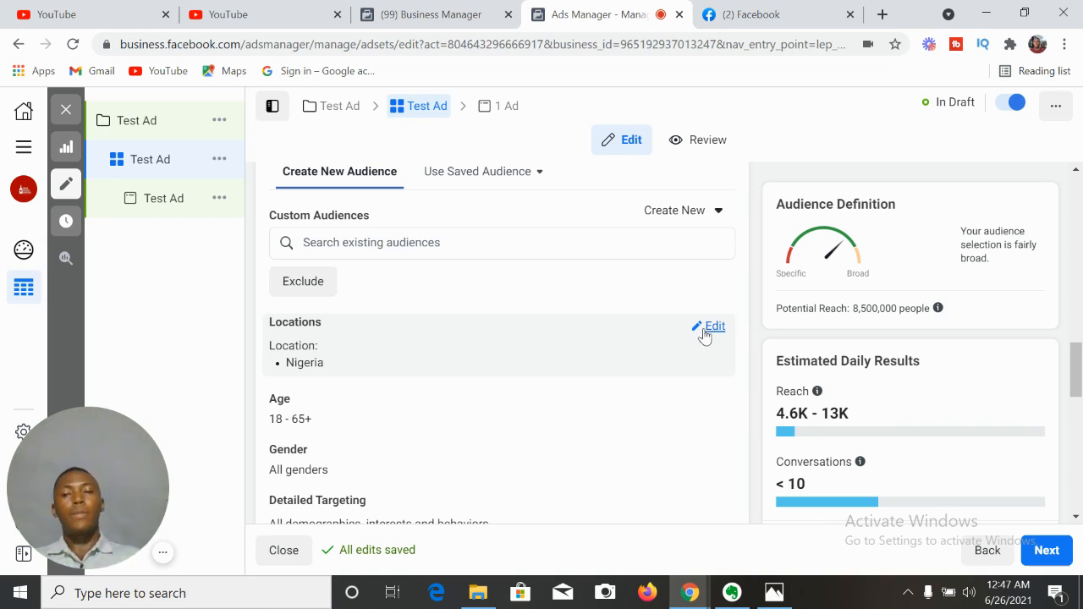
left_click(704, 330)
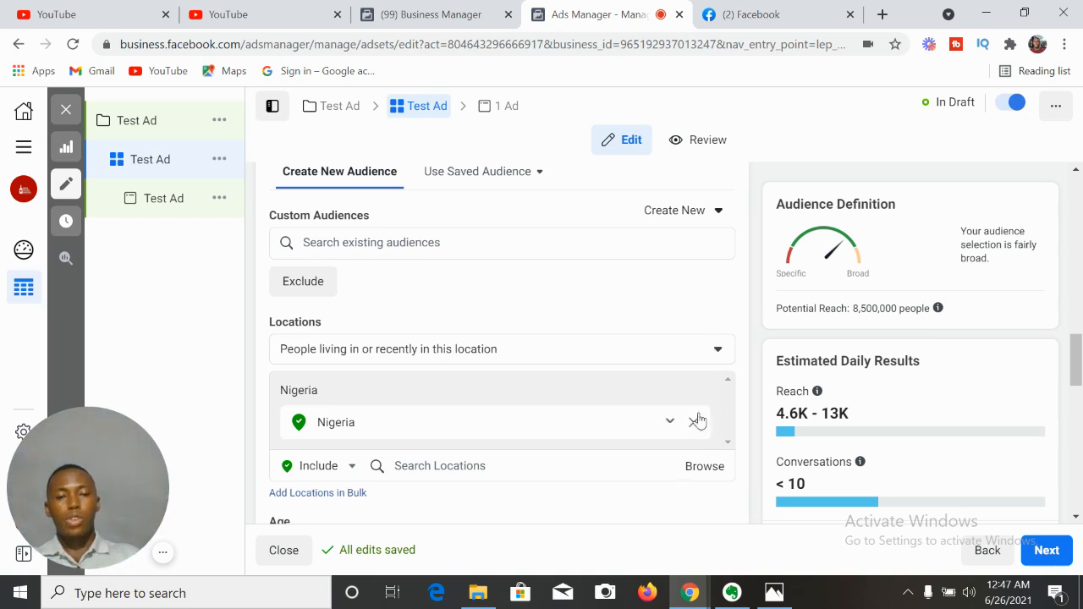
left_click(717, 355)
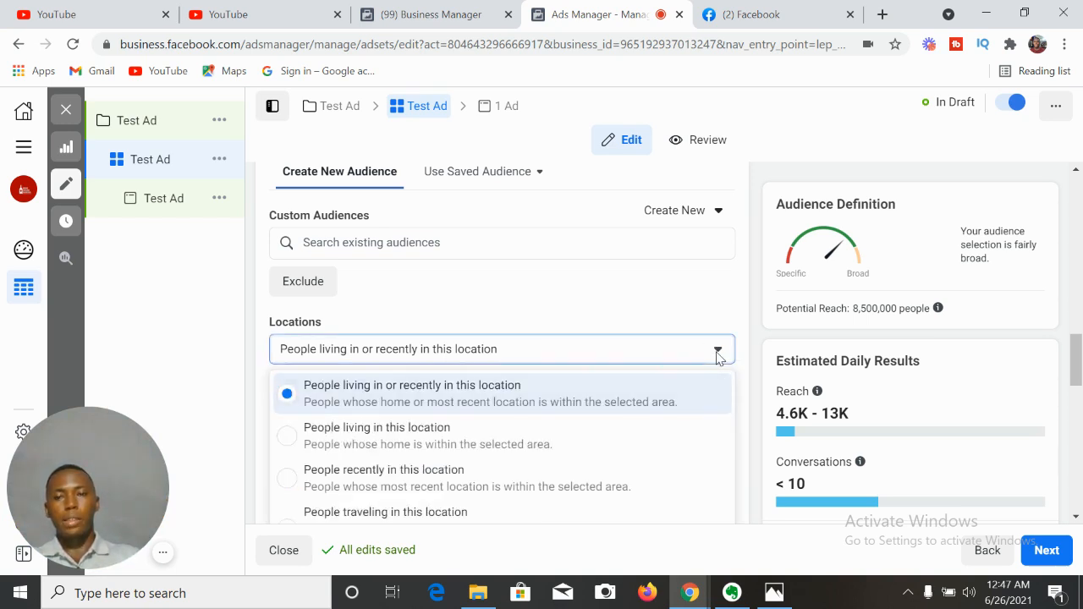
left_click(717, 353)
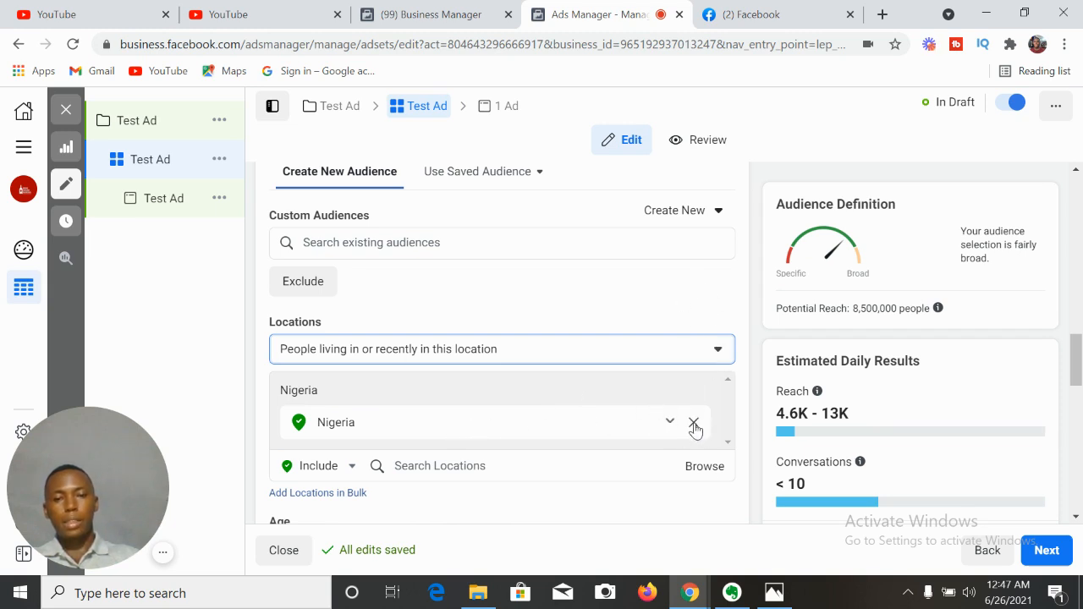
left_click(694, 423)
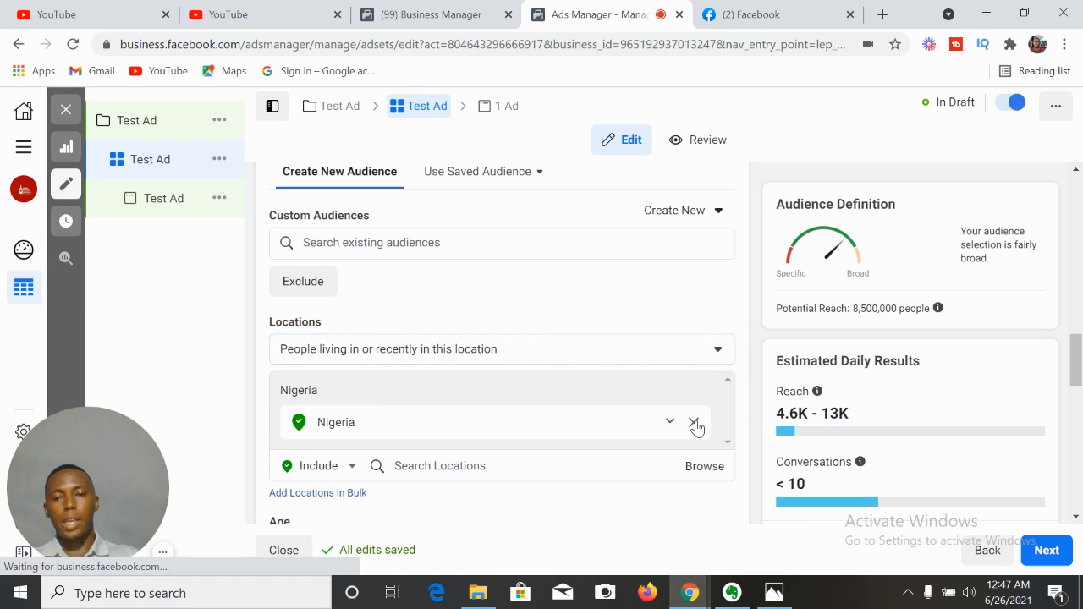
left_click(561, 442)
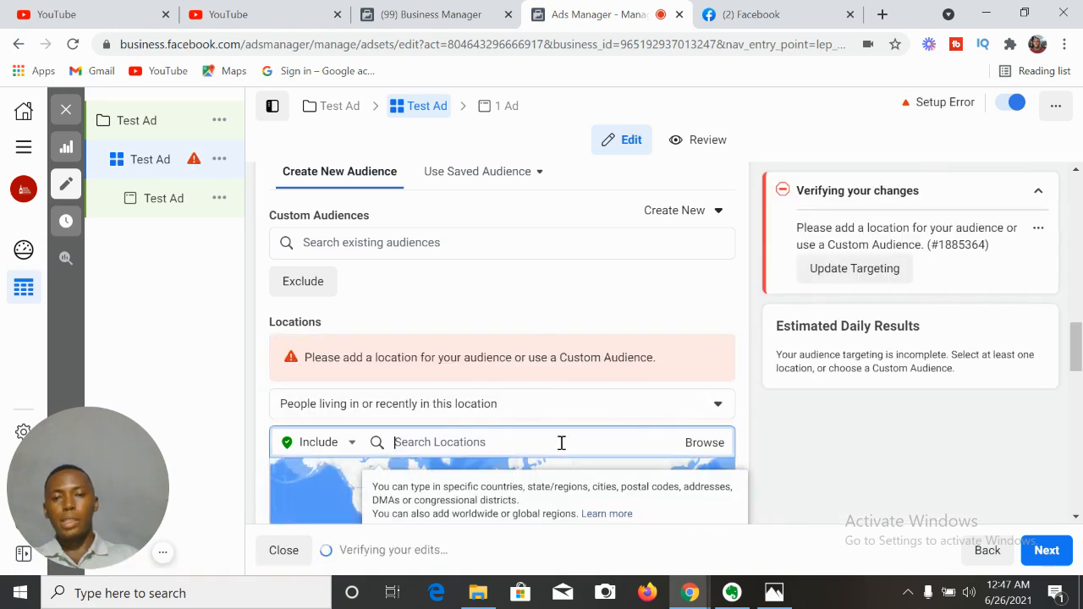
type("lagos")
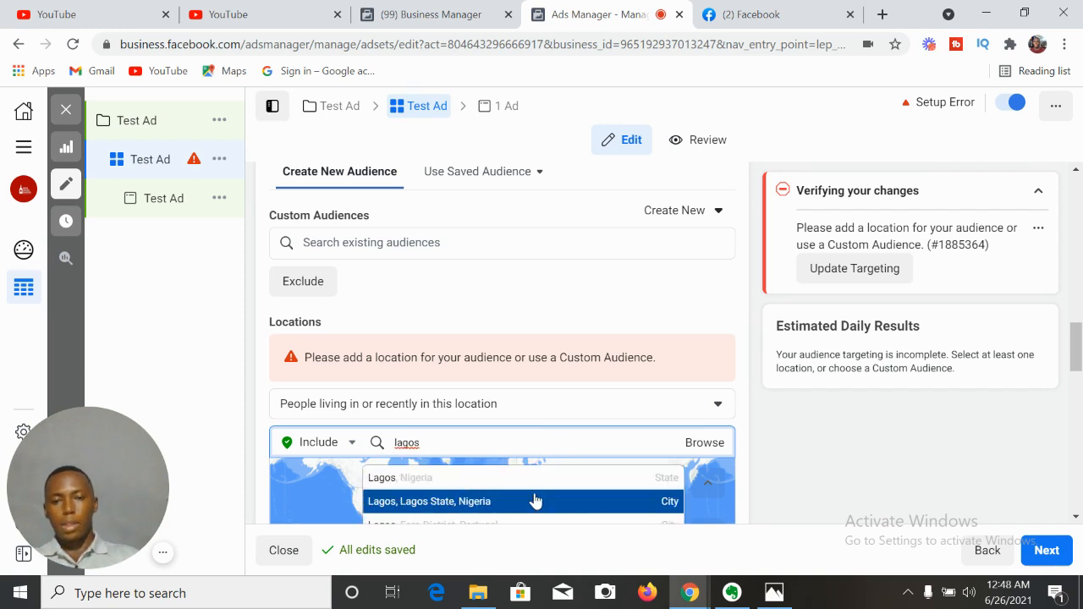
left_click(511, 502)
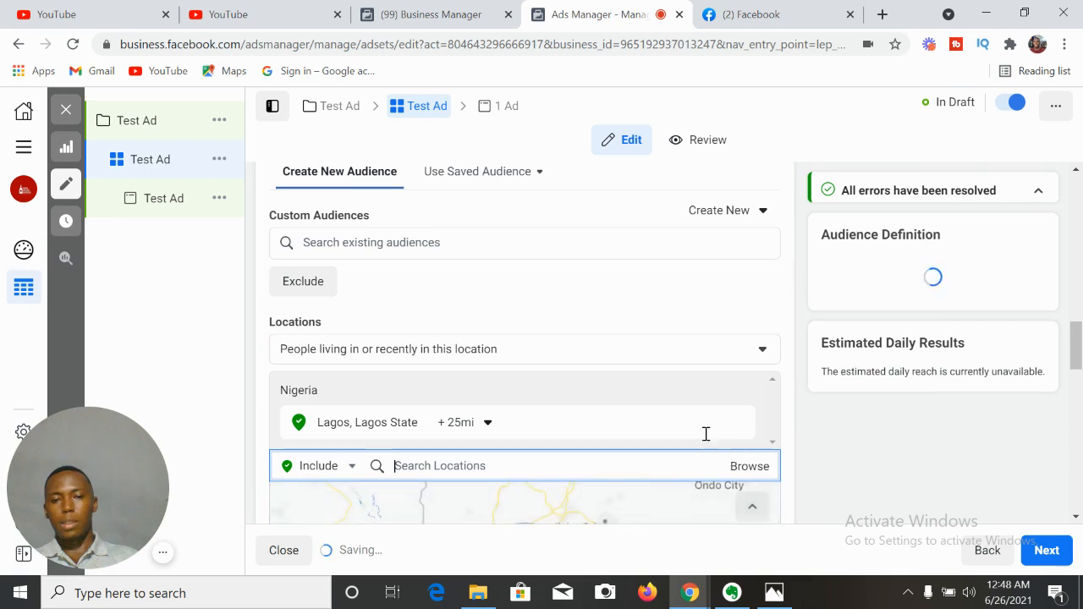
Step: Add the city of Abuja, Federal Capital Territory, Nigeria, to the audience's included locations
left_click_drag(1077, 333, 1077, 351)
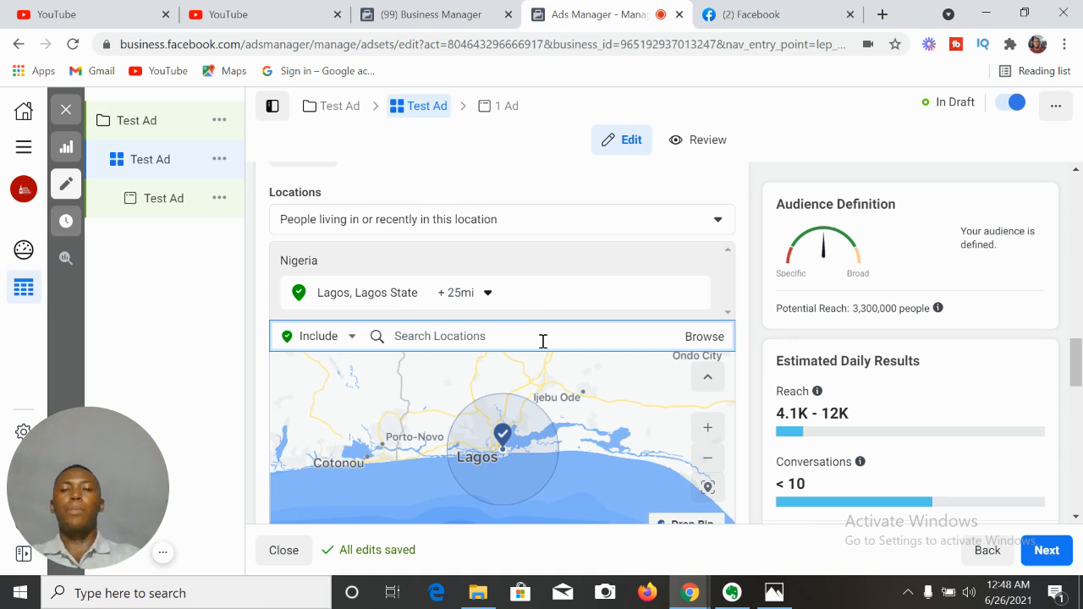
type("abuja")
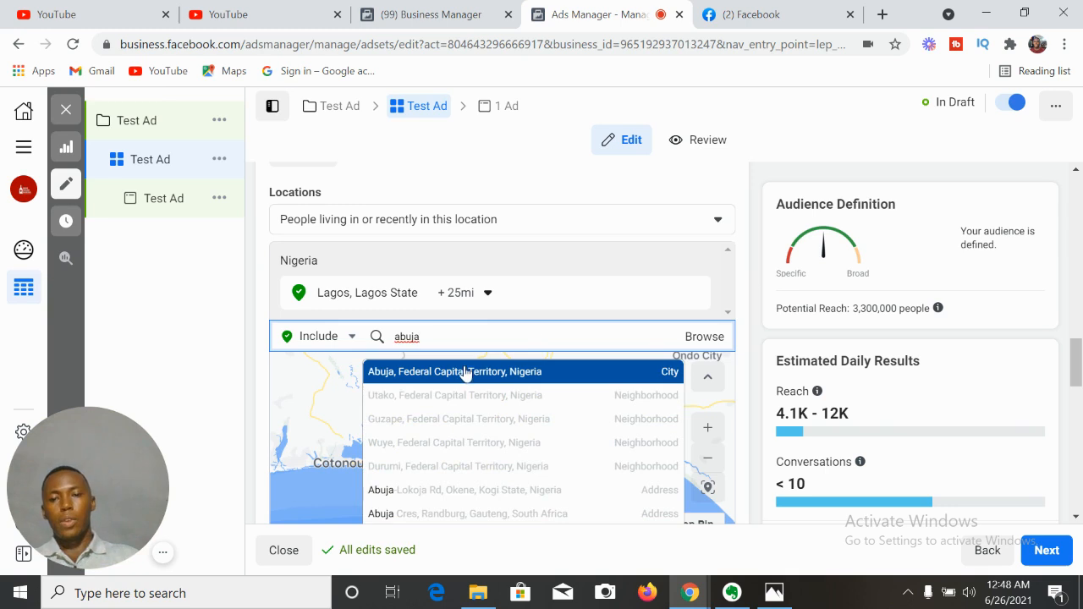
left_click(478, 374)
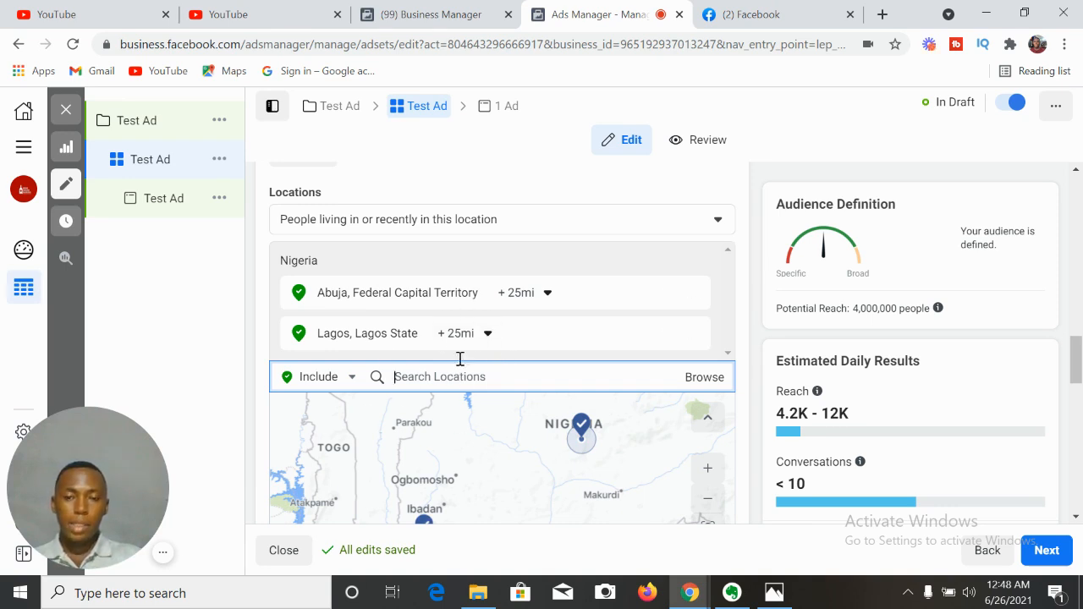
left_click(266, 325)
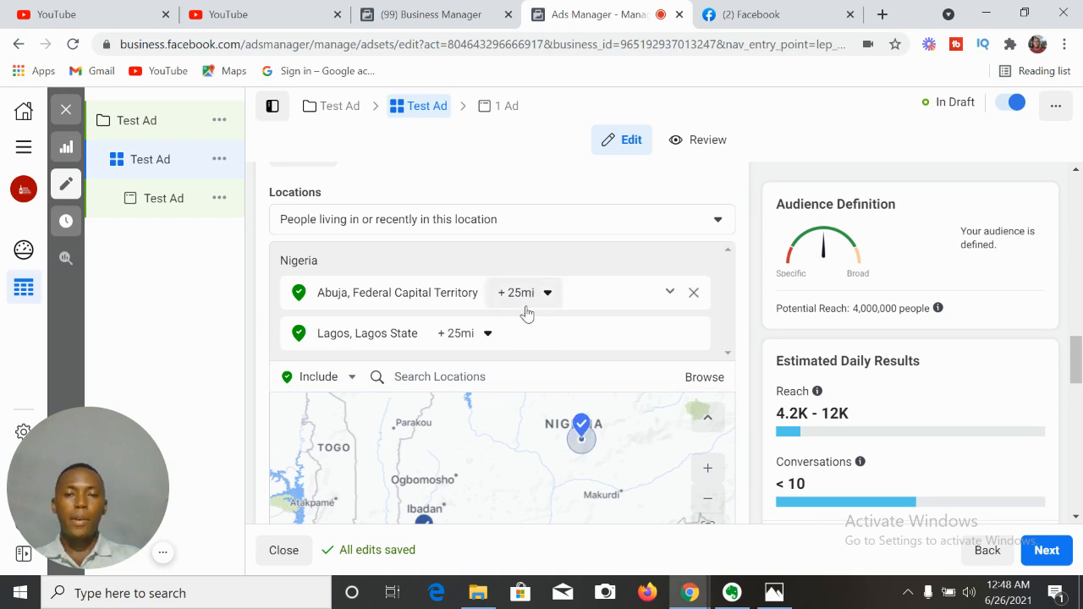
Step: Set the targeting radius around Lagos, Lagos State, to 16 mi
left_click(482, 339)
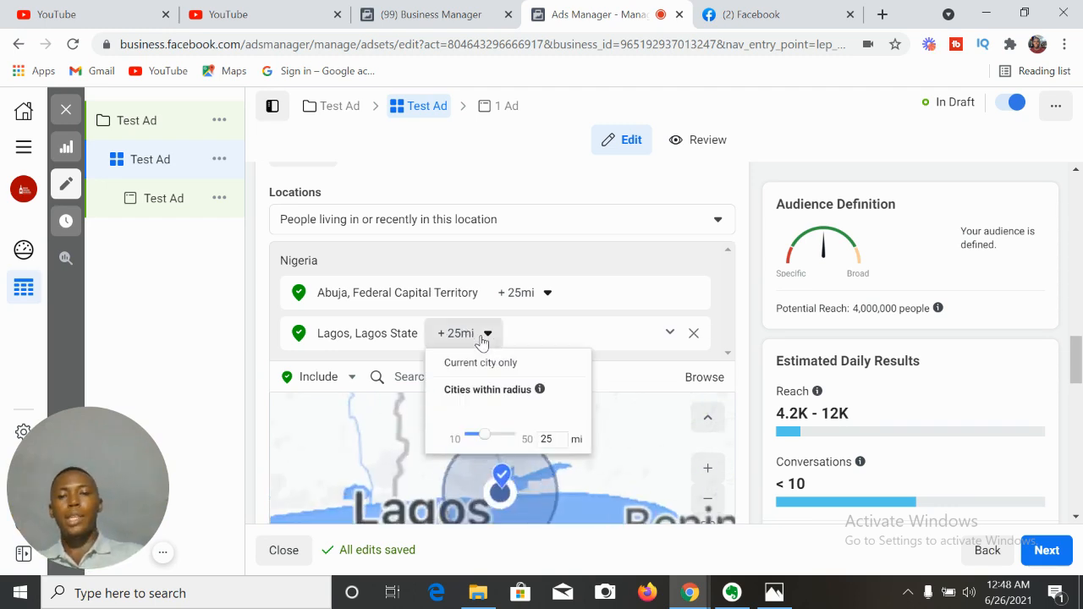
mouse_move(486, 438)
left_mouse_down()
mouse_move(519, 440)
mouse_move(477, 435)
left_mouse_up()
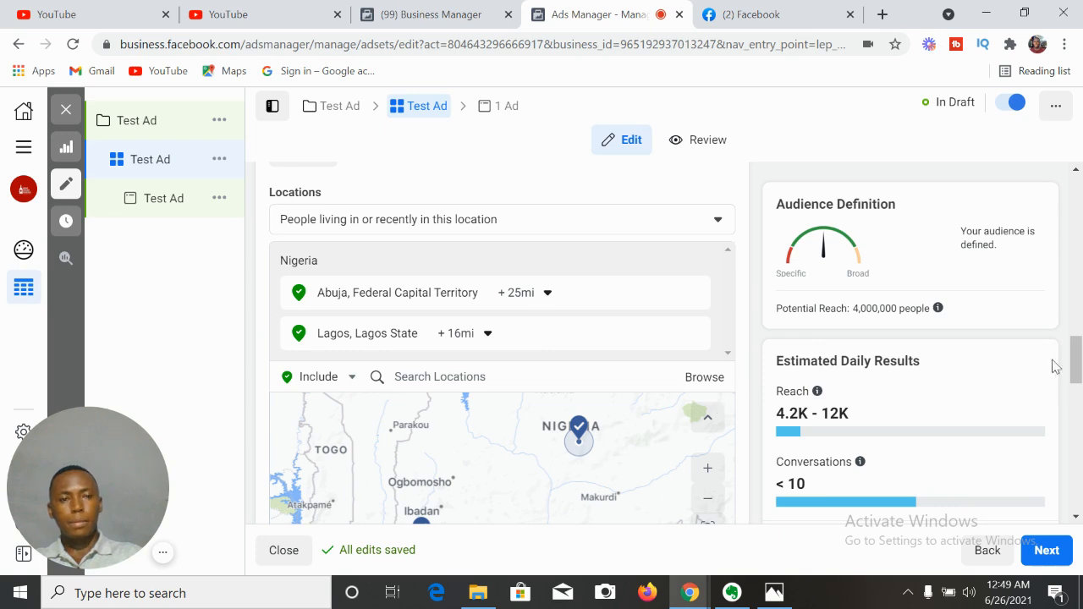
mouse_move(1077, 364)
left_mouse_down()
mouse_move(1077, 381)
mouse_move(1076, 356)
left_mouse_up()
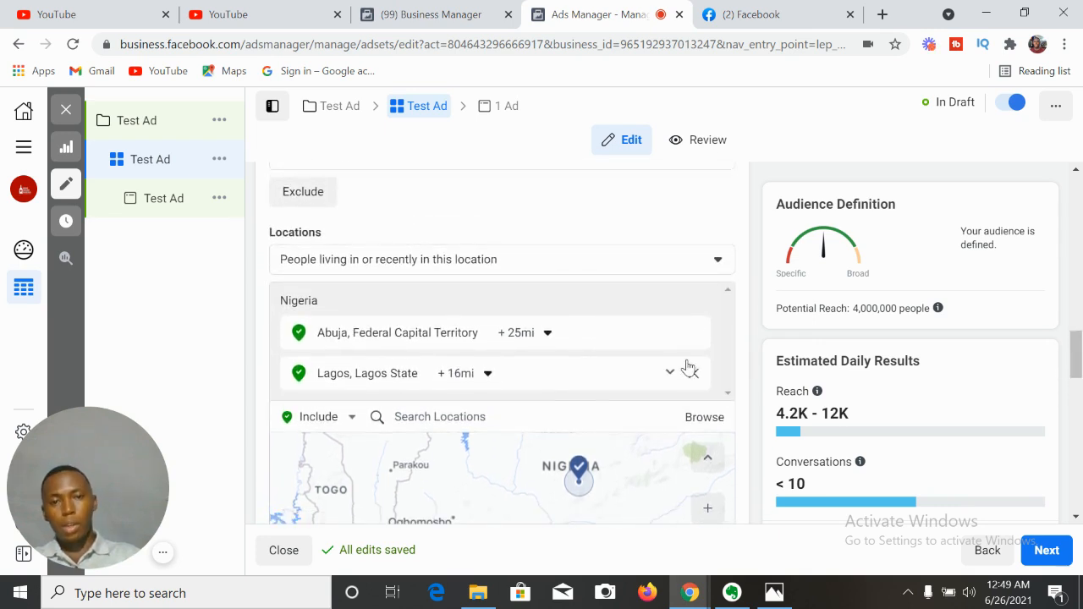
Step: Target only people living in the selected locations and set the audience's age range to 25–35
left_click(697, 268)
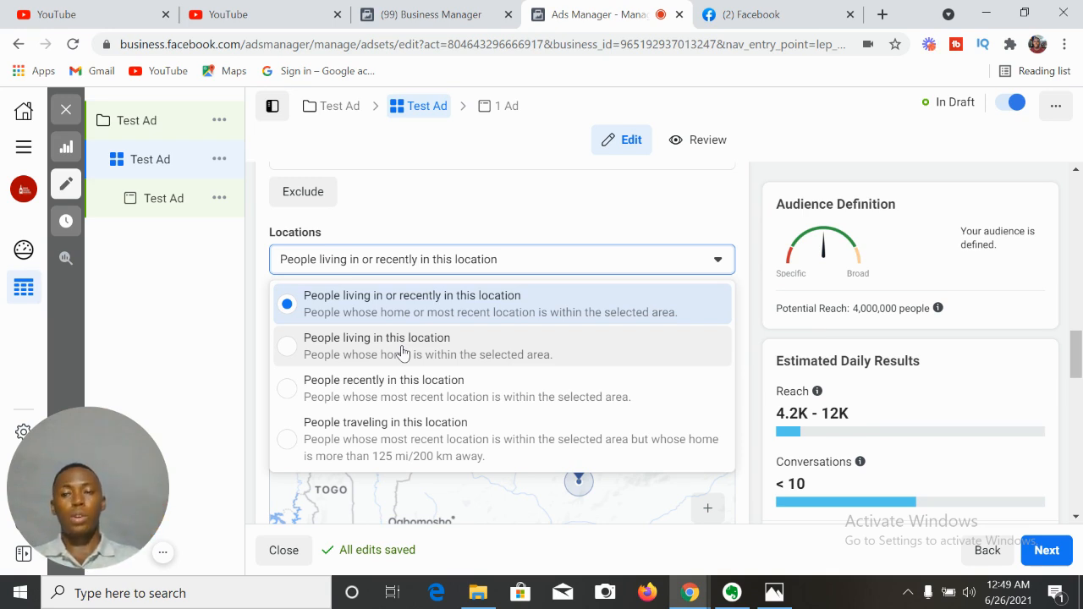
left_click(292, 356)
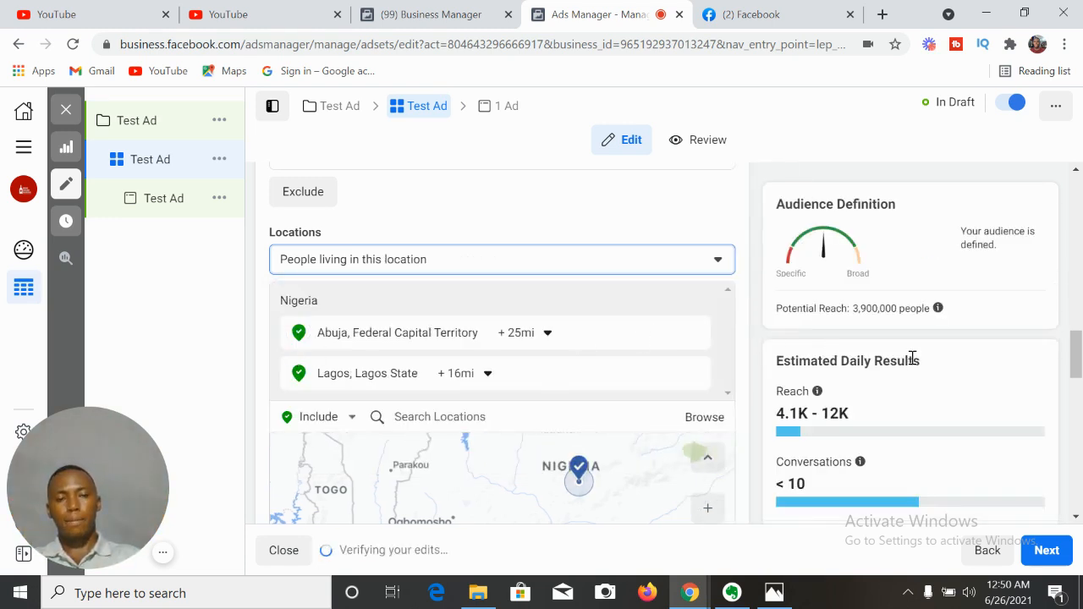
scroll(1078, 354, "down", 5)
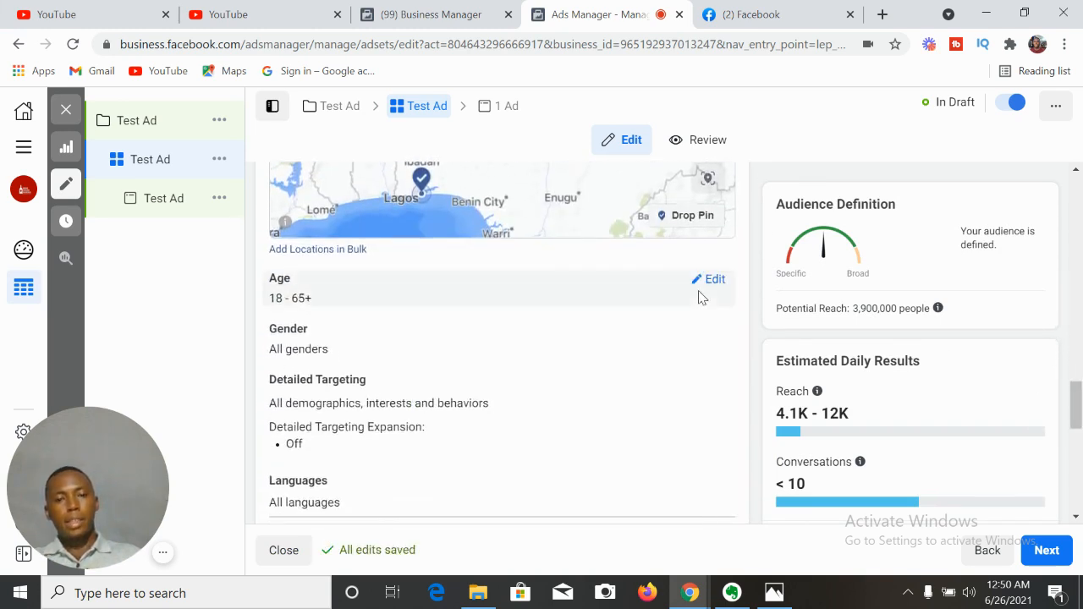
left_click(699, 283)
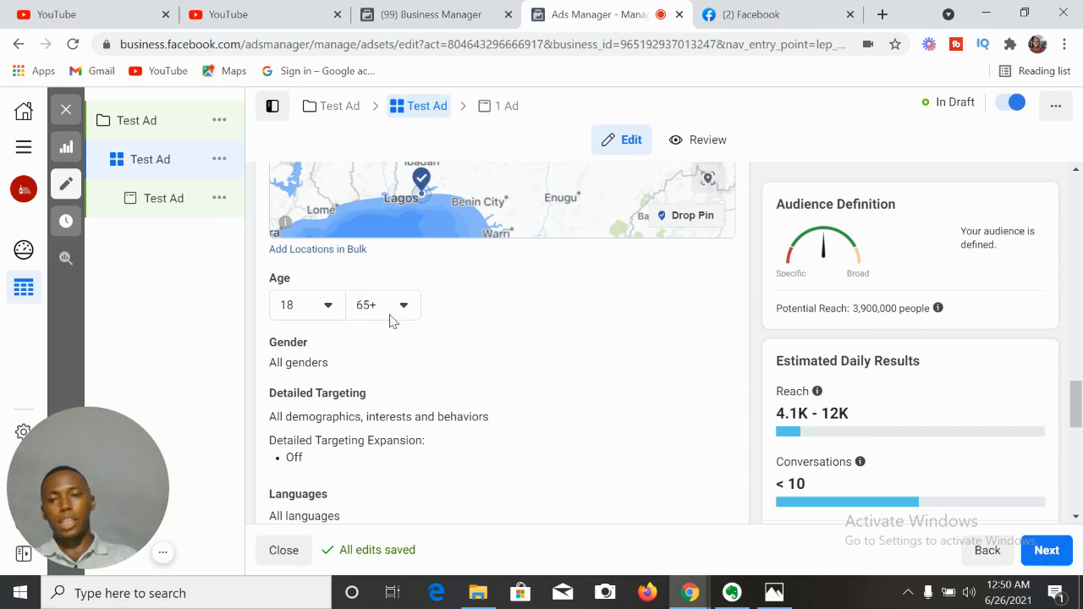
left_click(327, 307)
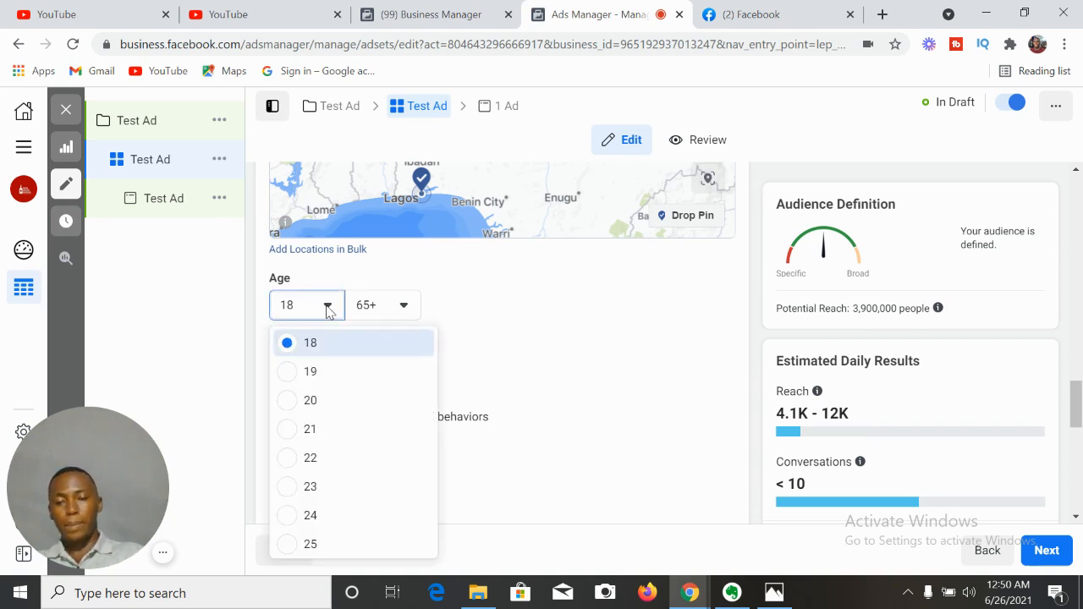
left_click(293, 544)
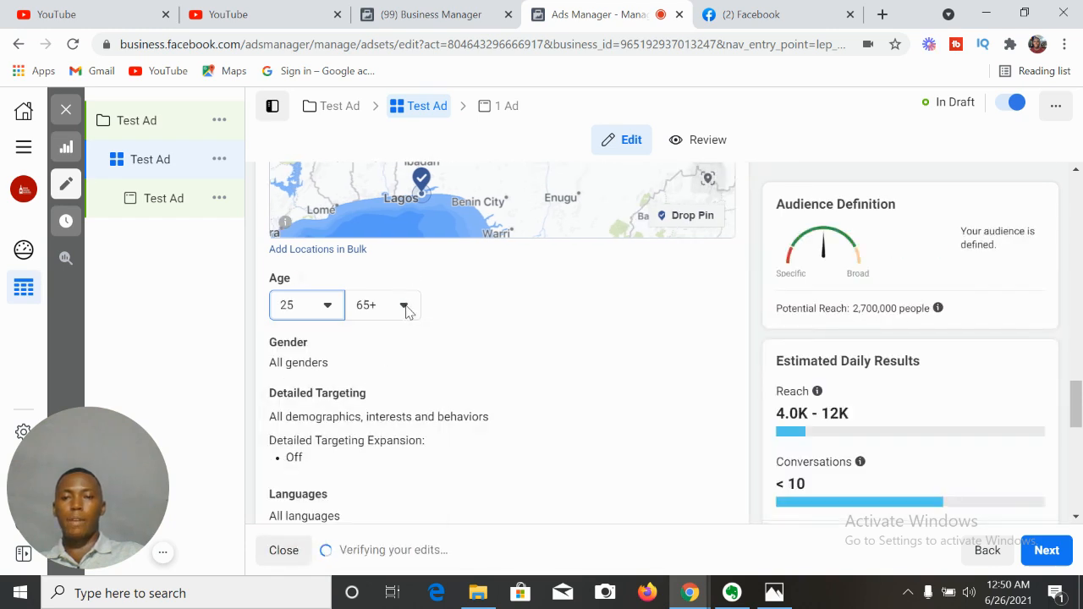
left_click(405, 306)
left_click_drag(385, 428, 363, 533)
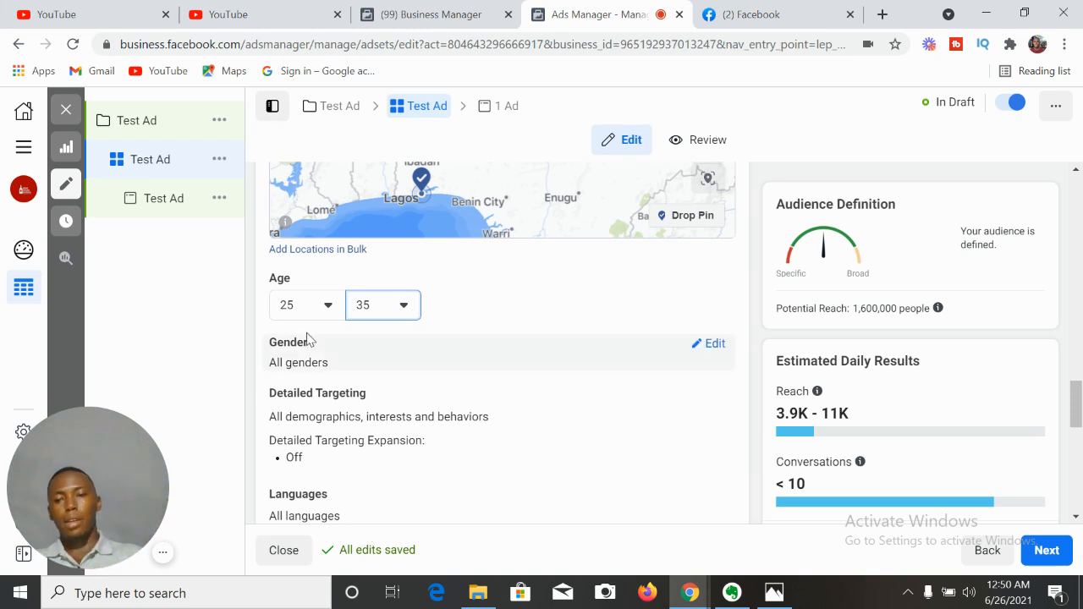
Step: Try the Men and Women gender options for the audience, returning the selection to All
left_click(709, 345)
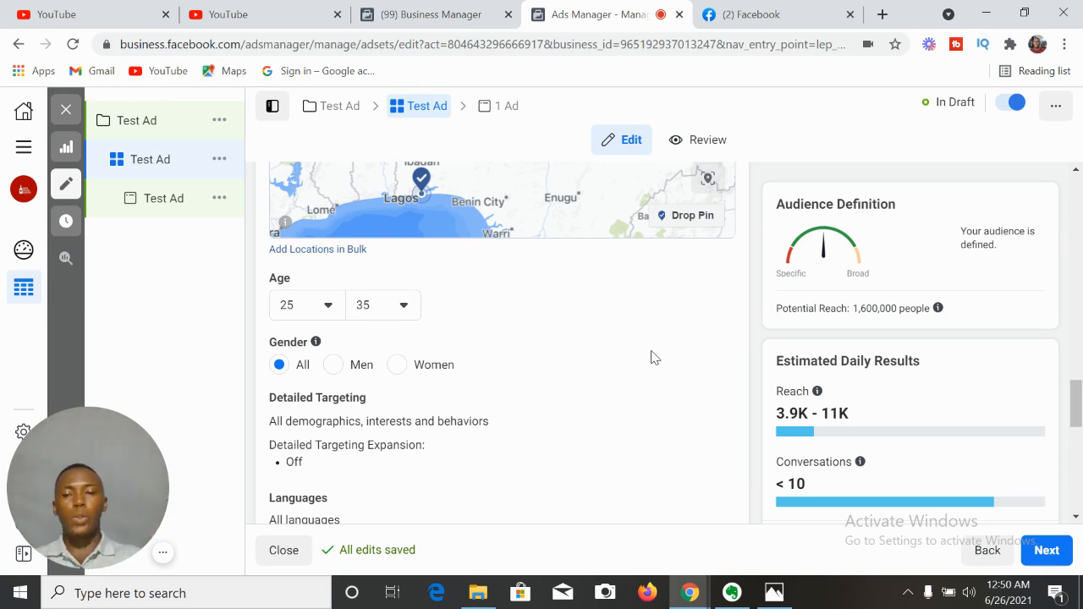
left_click(334, 366)
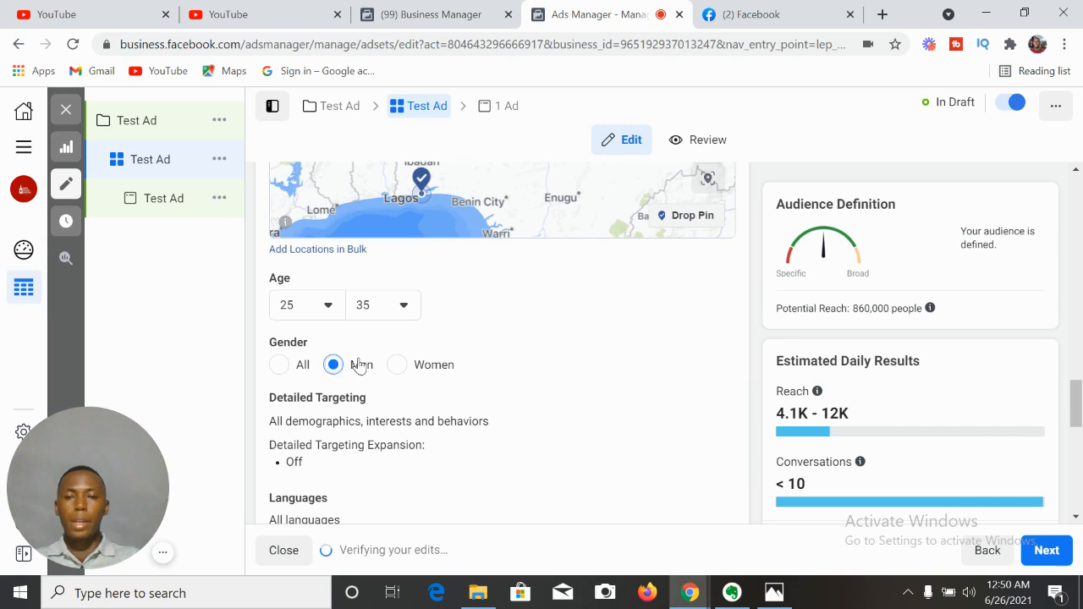
left_click(397, 366)
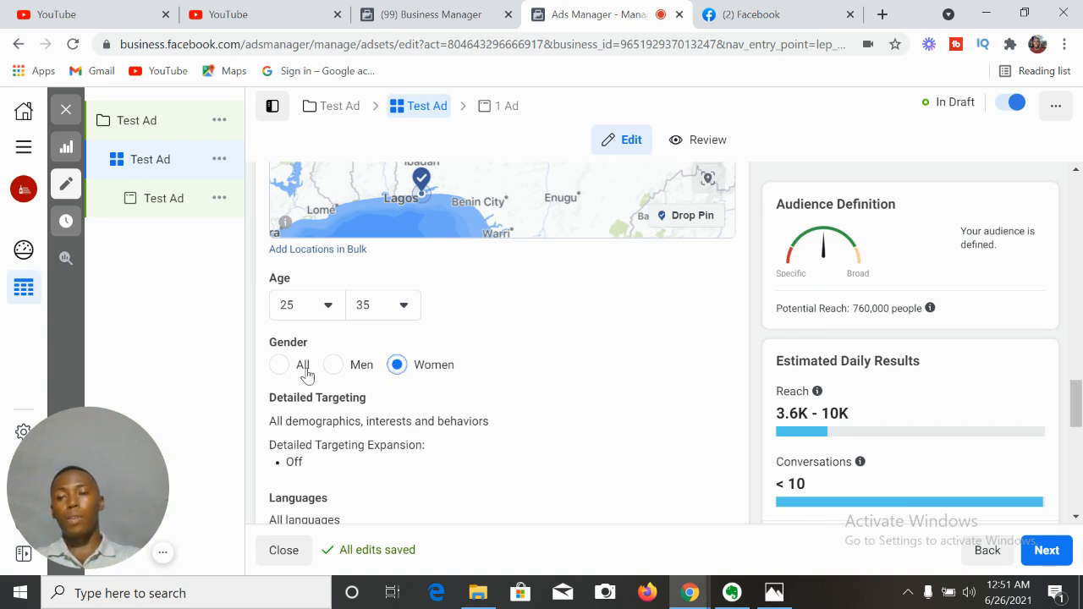
left_click(279, 365)
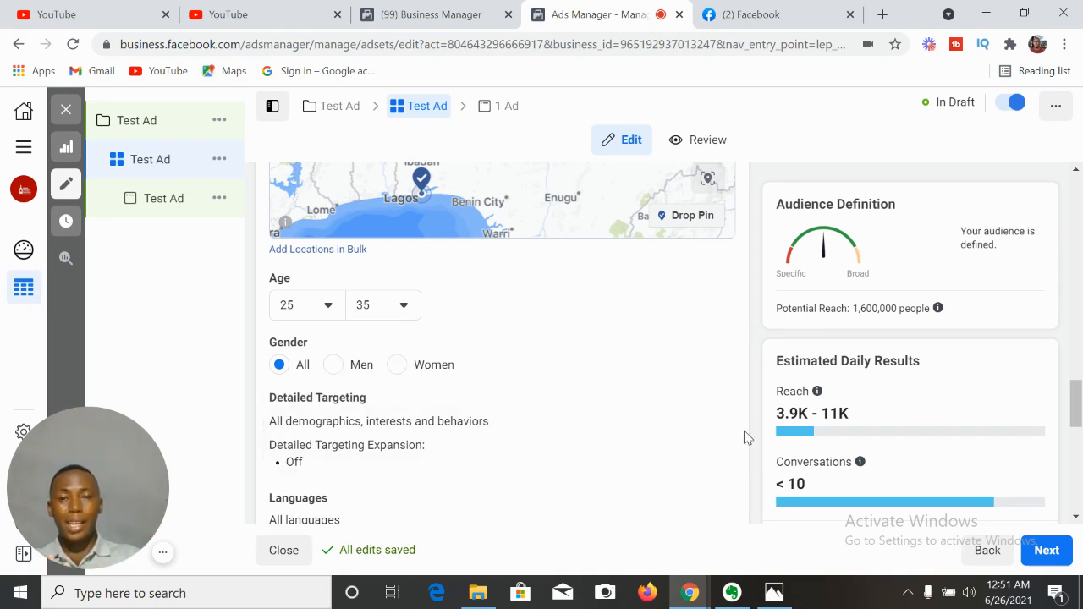
Step: Search the detailed targeting for "birthday" and include the Birthday in July demographic
left_click_drag(1077, 420, 1078, 439)
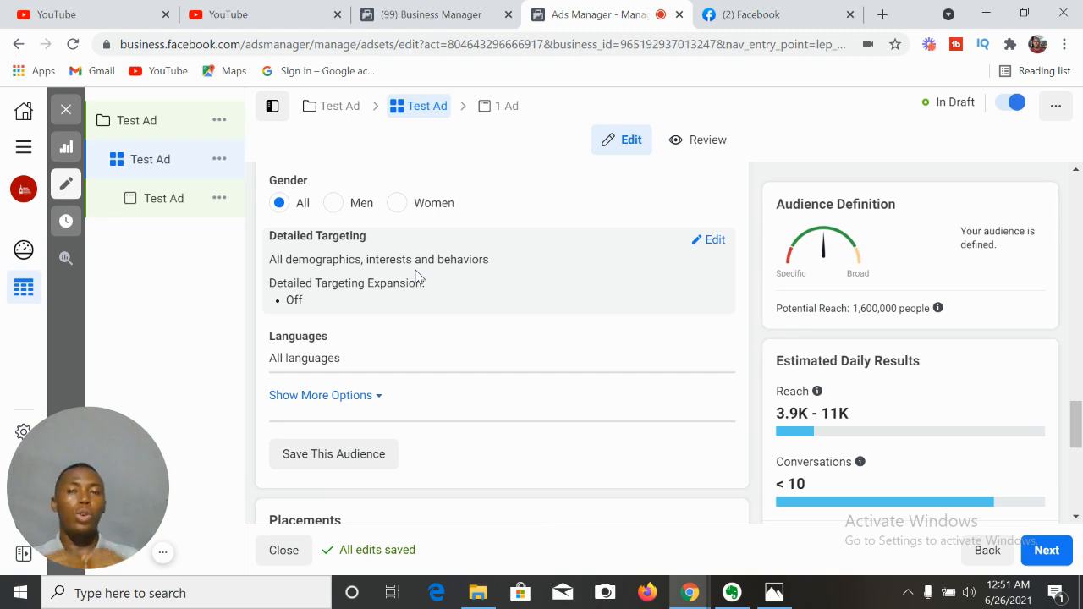
left_click(713, 242)
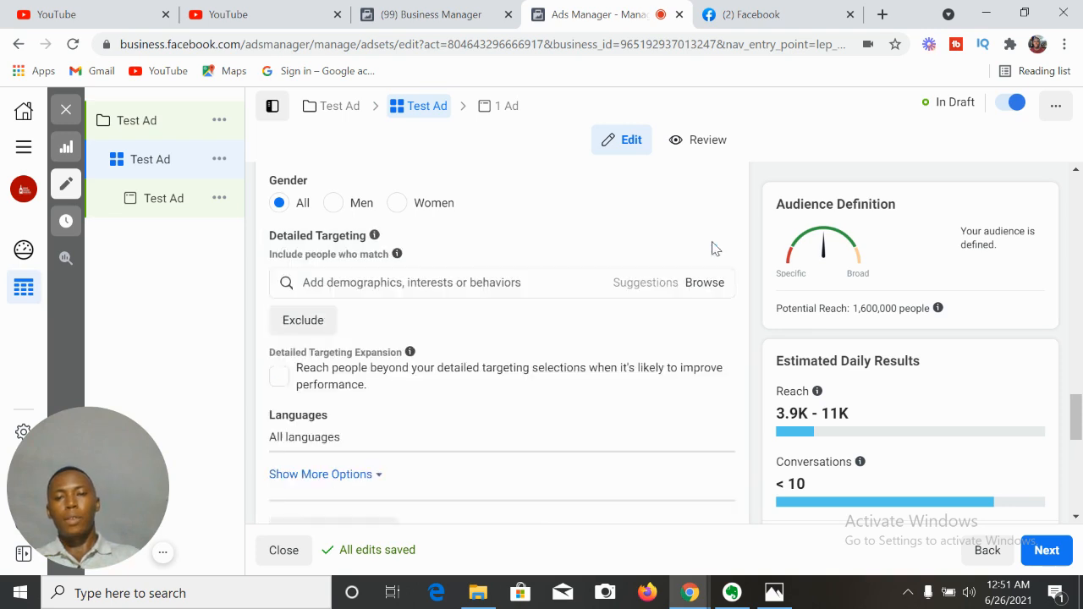
left_click(495, 281)
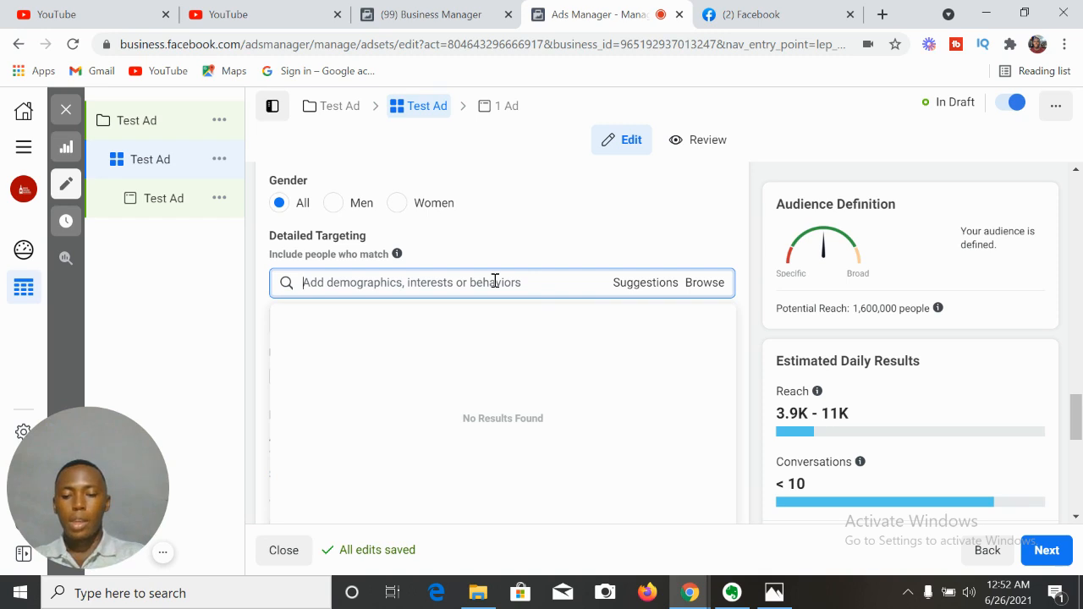
type("birthday")
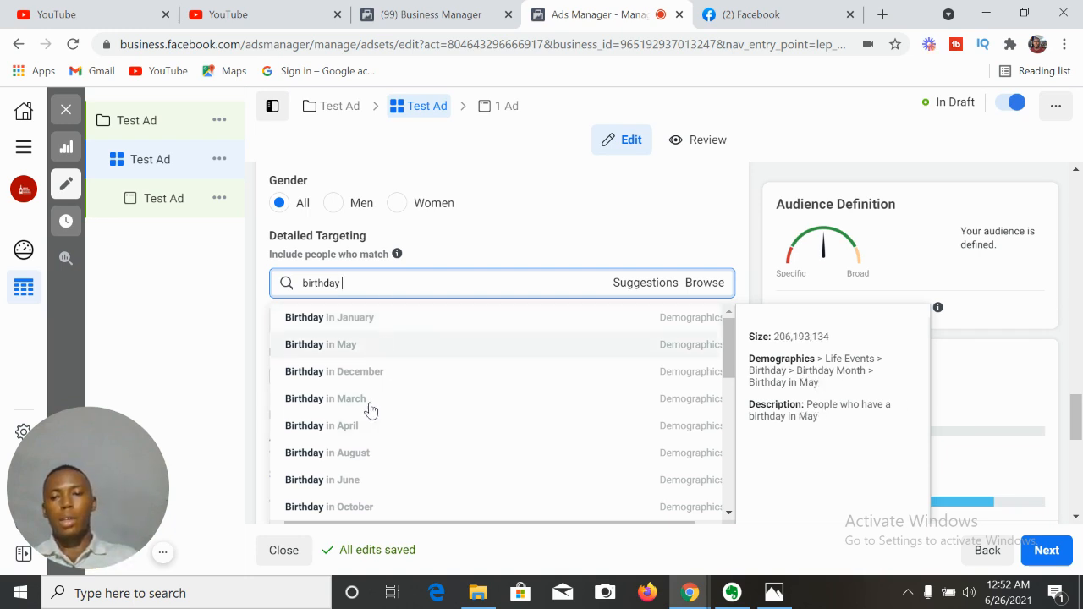
left_click_drag(730, 349, 733, 390)
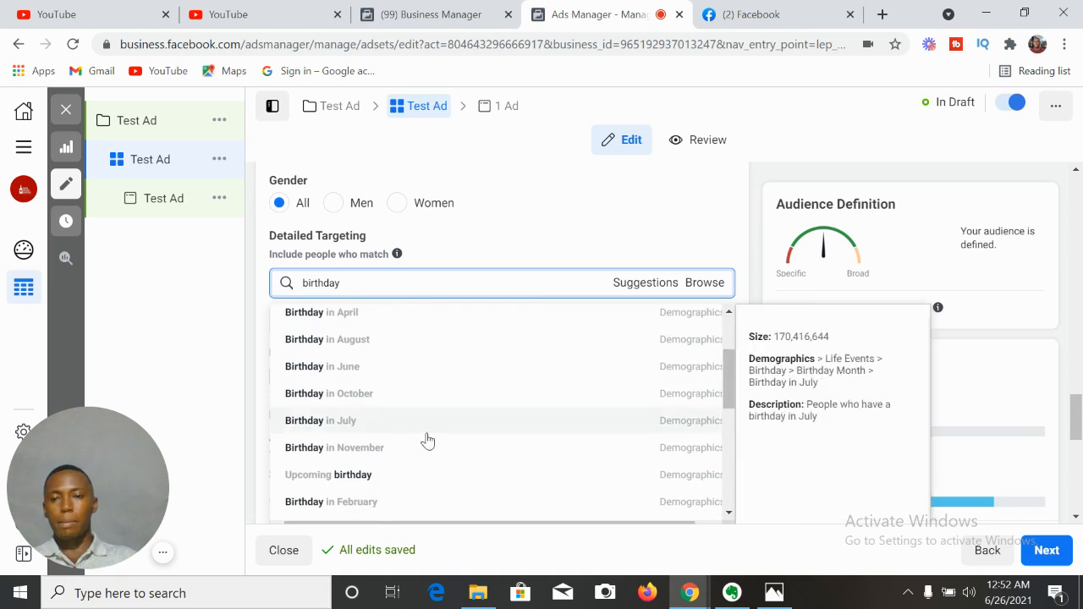
left_click(341, 424)
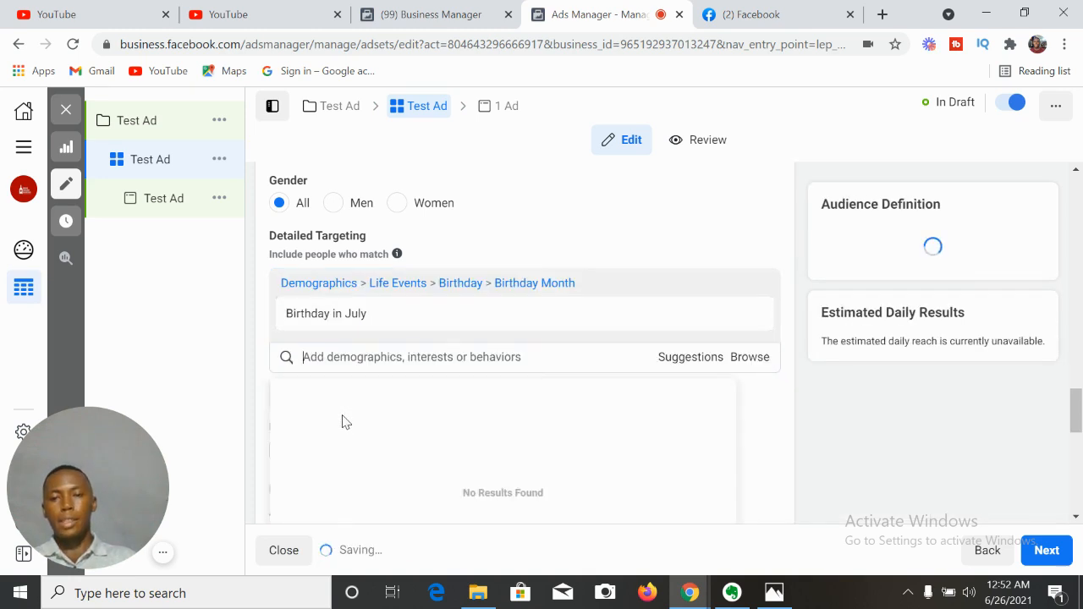
Step: Add the Upcoming birthday life event to the included detailed targeting
left_click(400, 357)
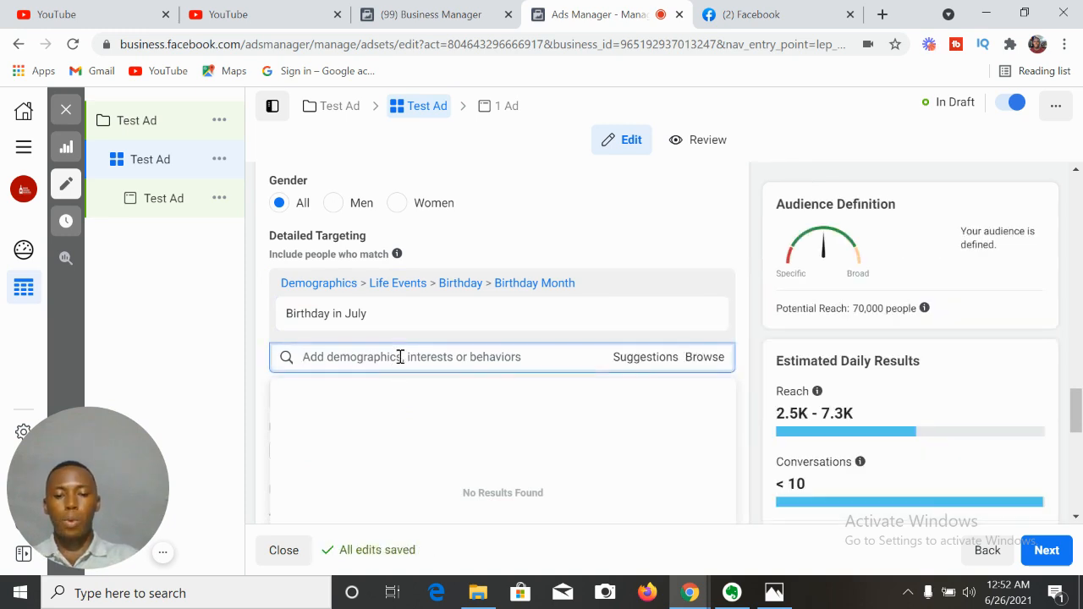
type("upcom")
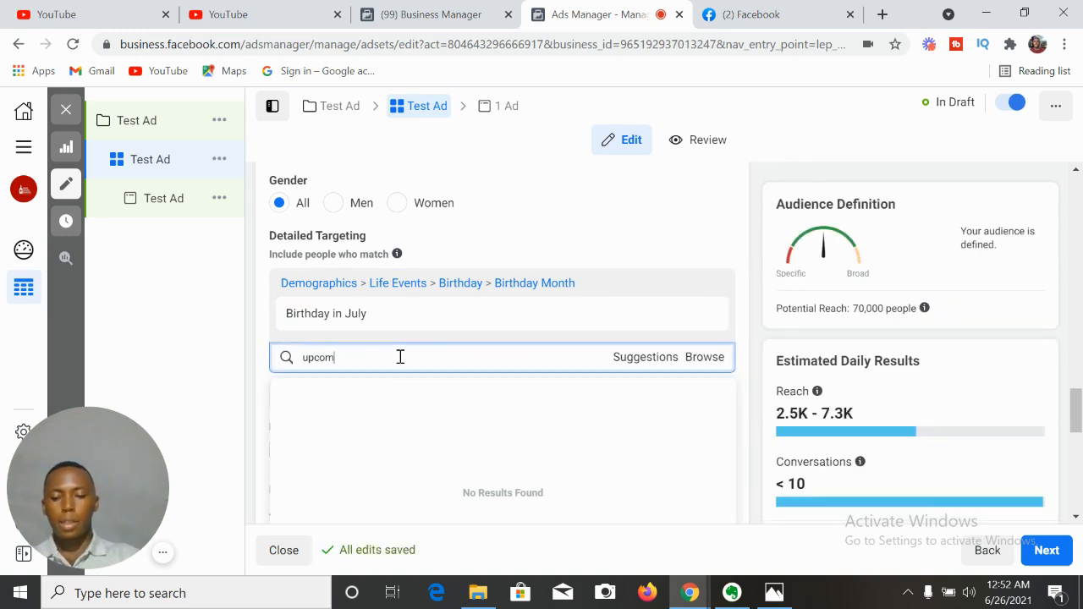
type("ing birth")
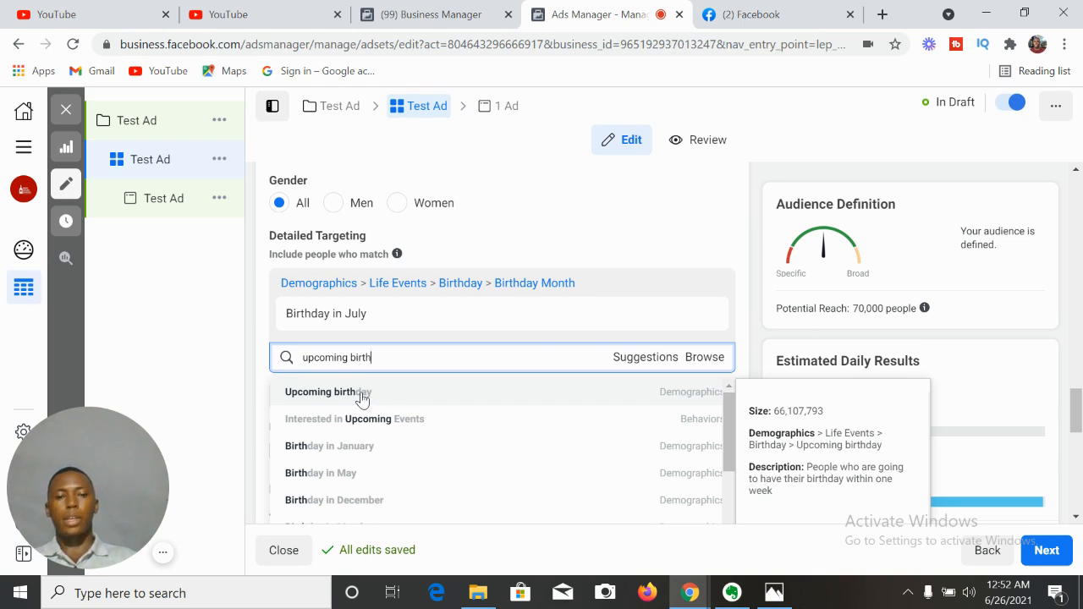
left_click(359, 395)
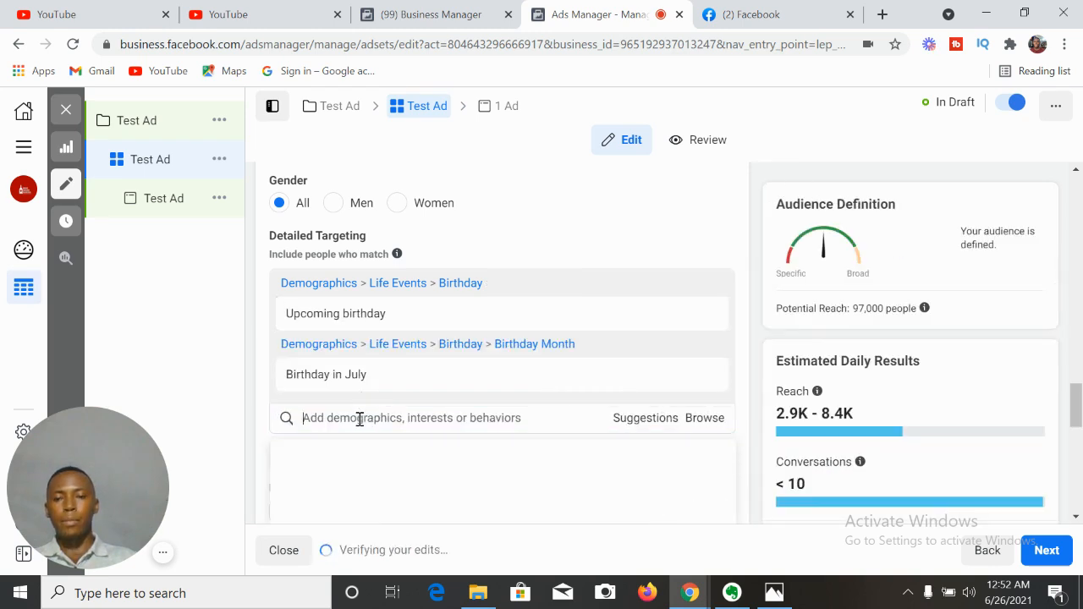
Step: Search for "birthday cake" and add the Birthday cake interest to the detailed targeting
type("birthdf")
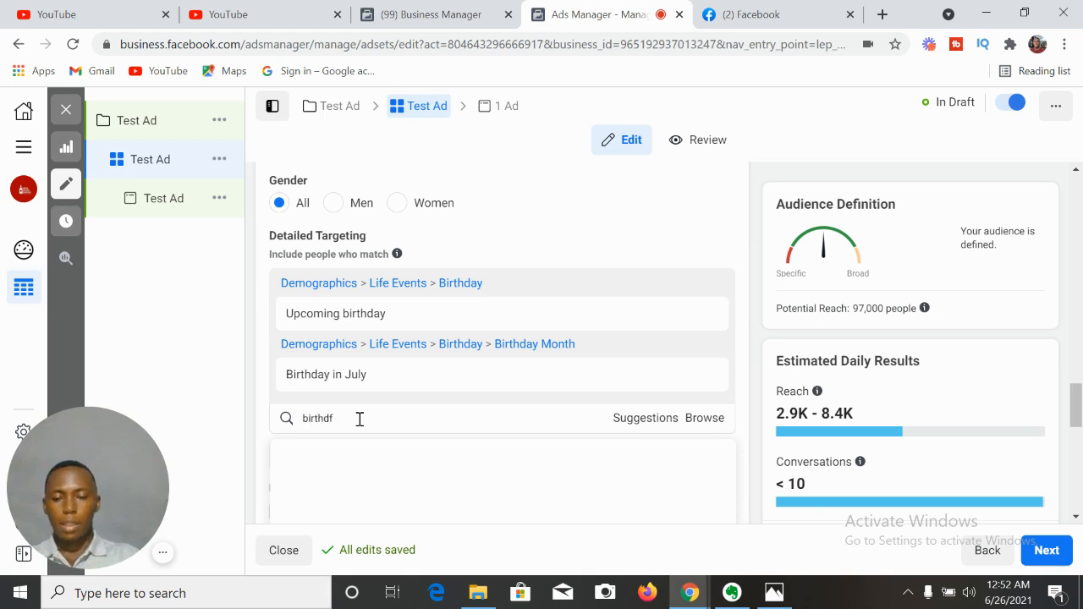
key("BackSpace")
type("d")
key("BackSpace")
type("ay")
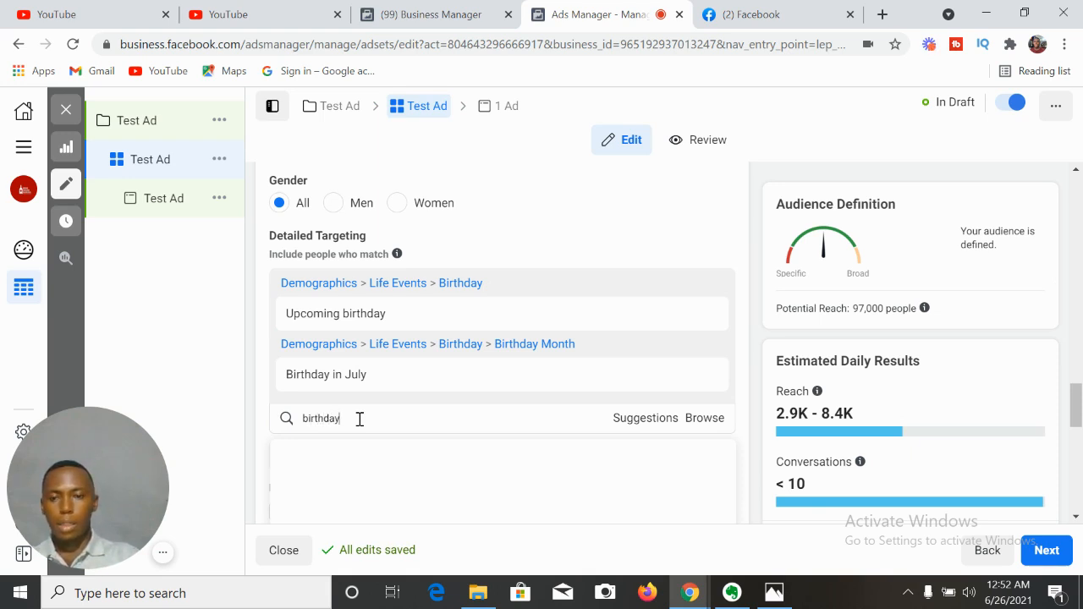
type(" cak")
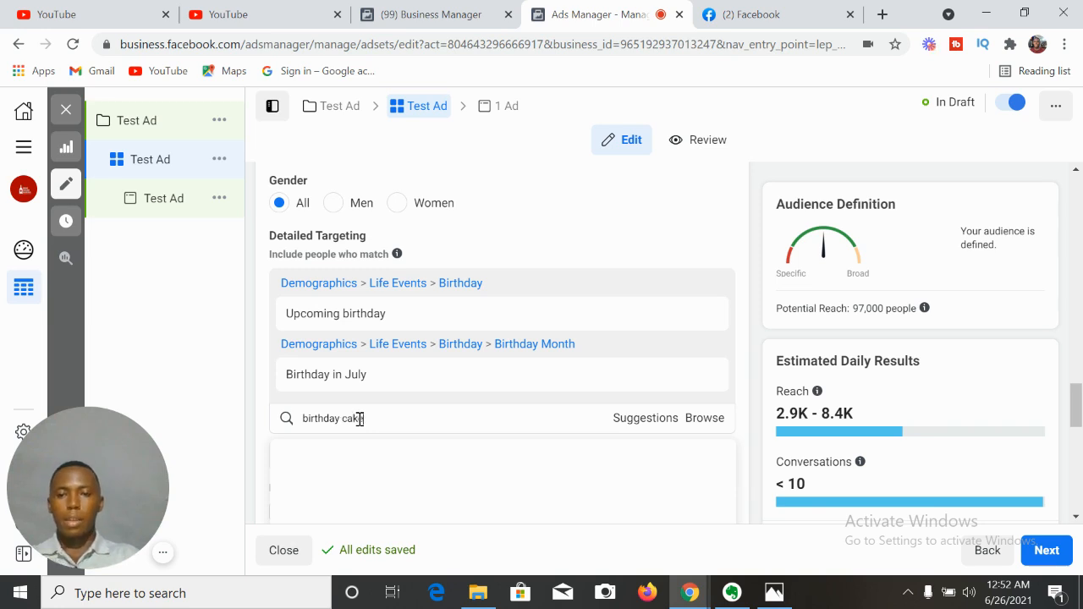
type("e")
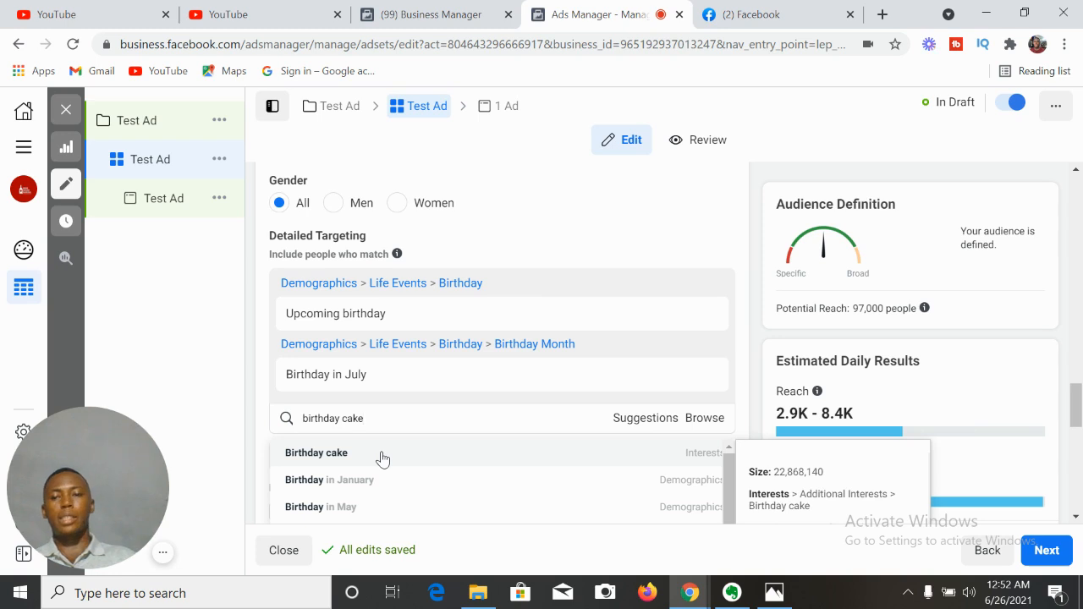
left_click(382, 454)
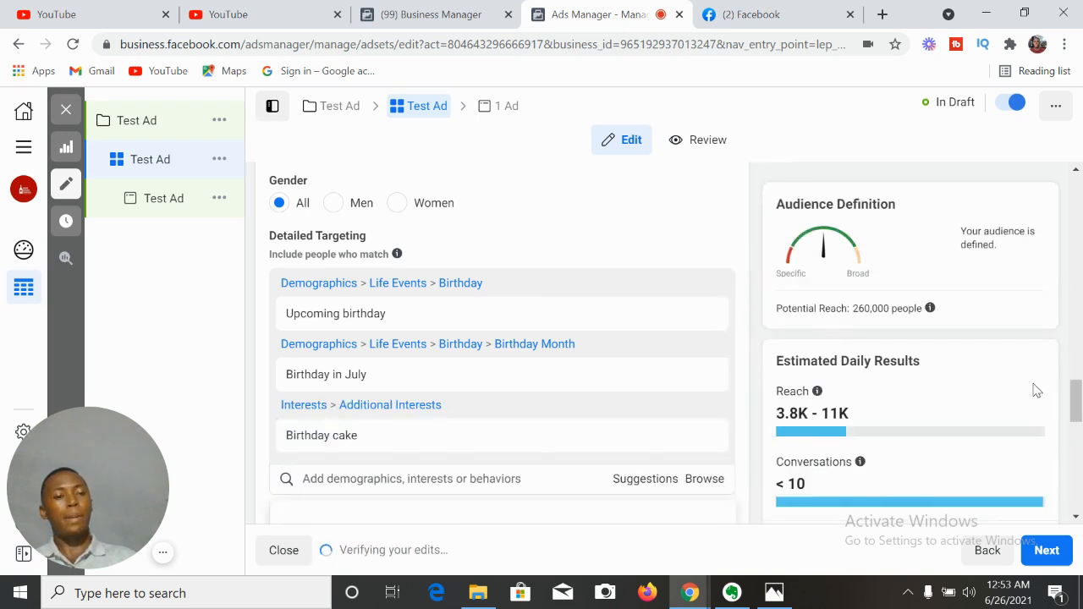
Step: Search for "cake" and add the Cake interest to the included detailed targeting
left_click_drag(1077, 399, 1077, 411)
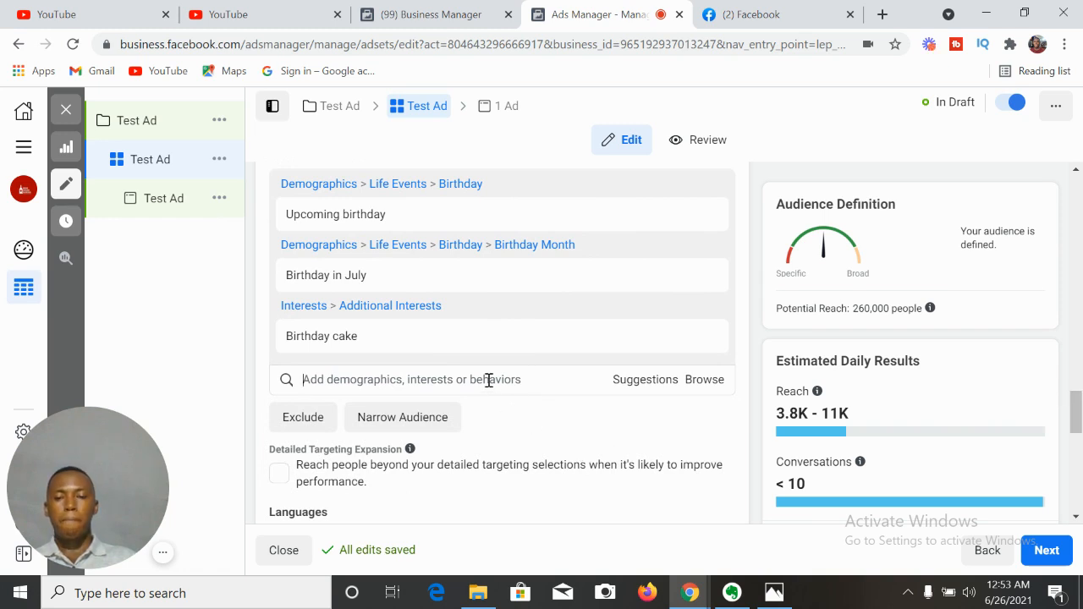
mouse_move(364, 280)
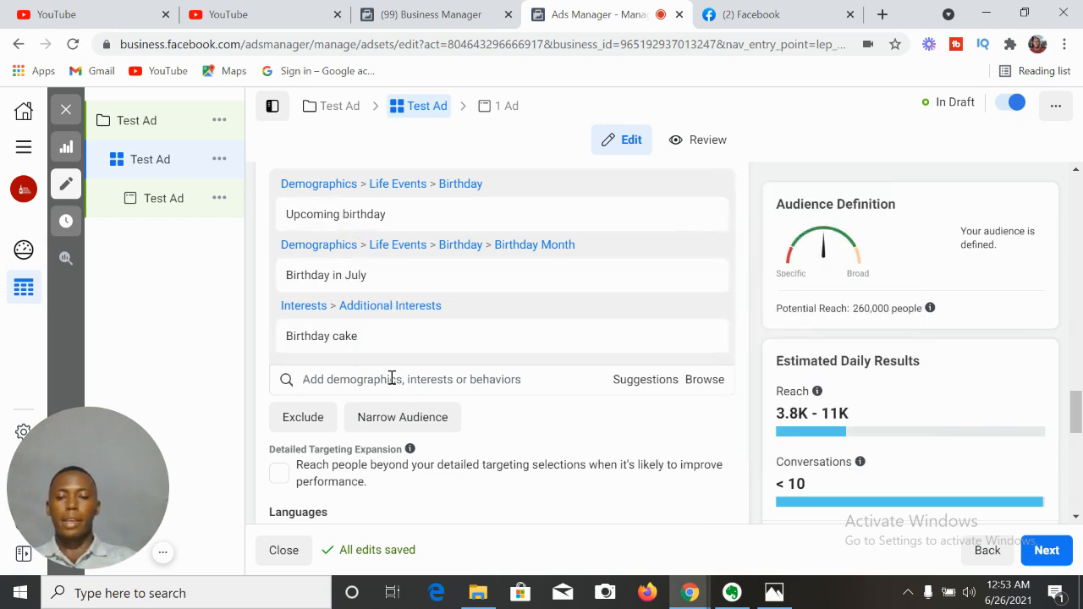
type("cake")
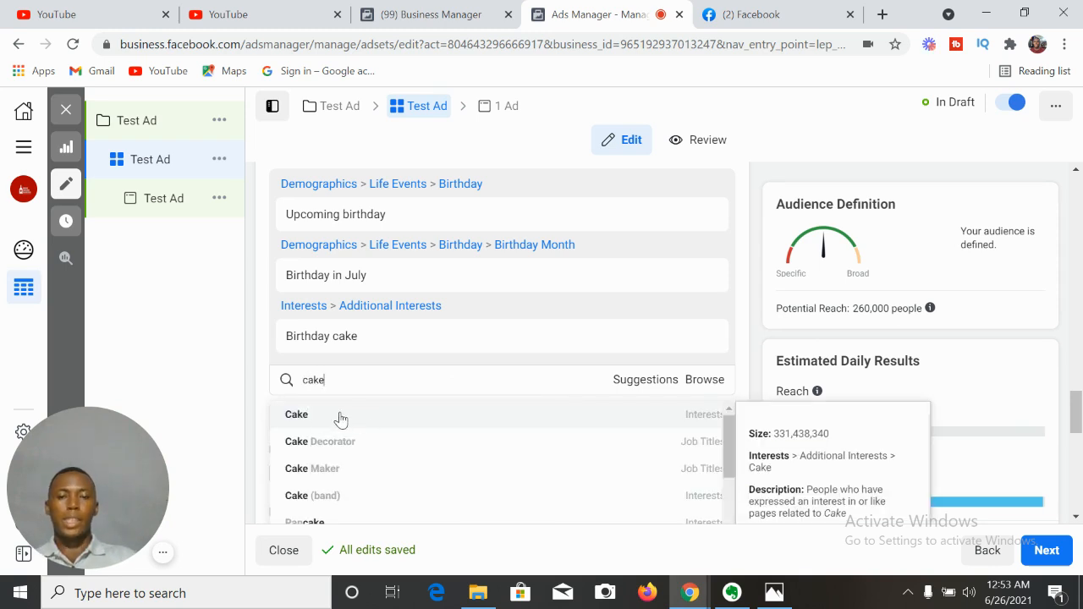
left_click(366, 419)
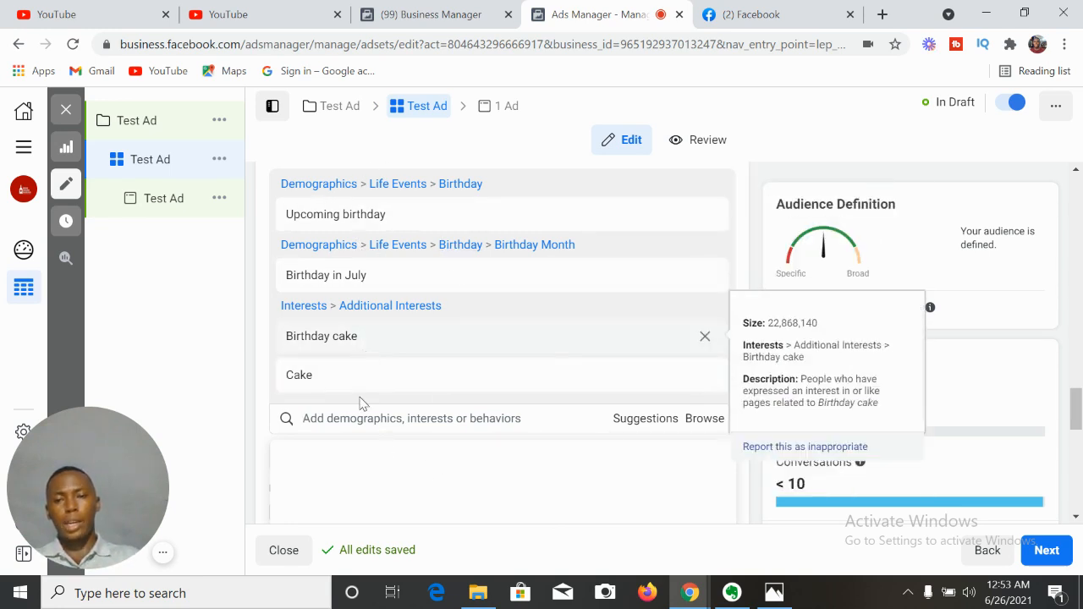
Step: Search for "engaged" and add the Engaged Shoppers purchase behavior to the detailed targeting
left_click(412, 418)
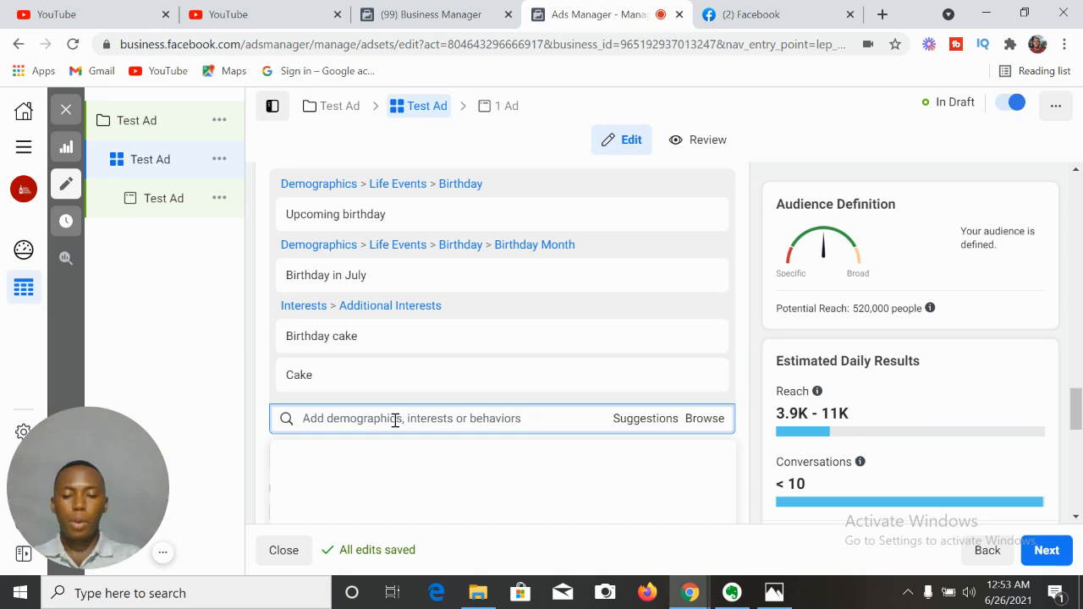
type("engaged")
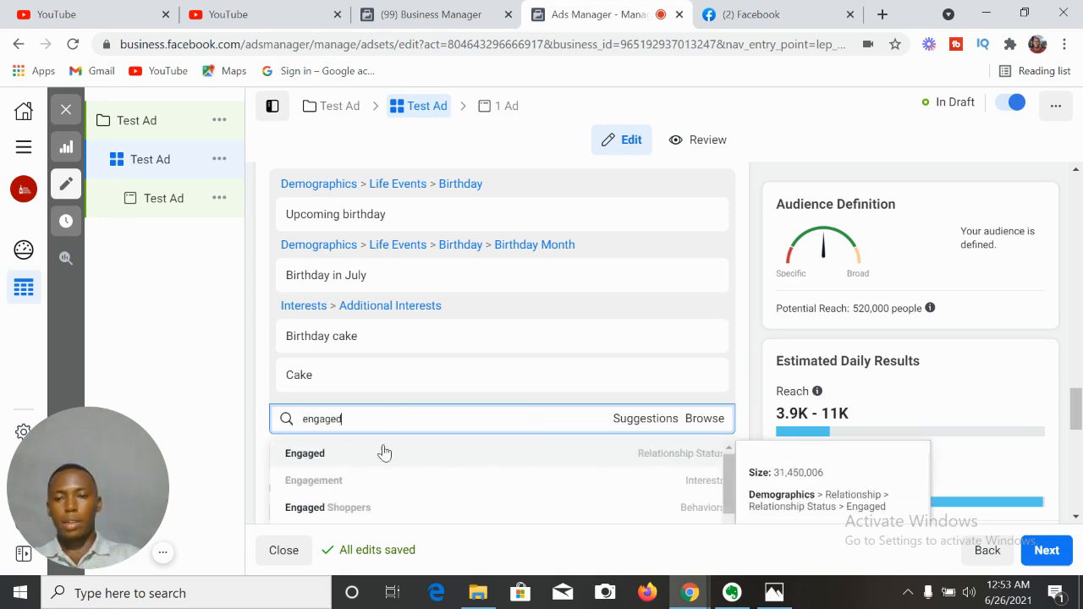
left_click(379, 508)
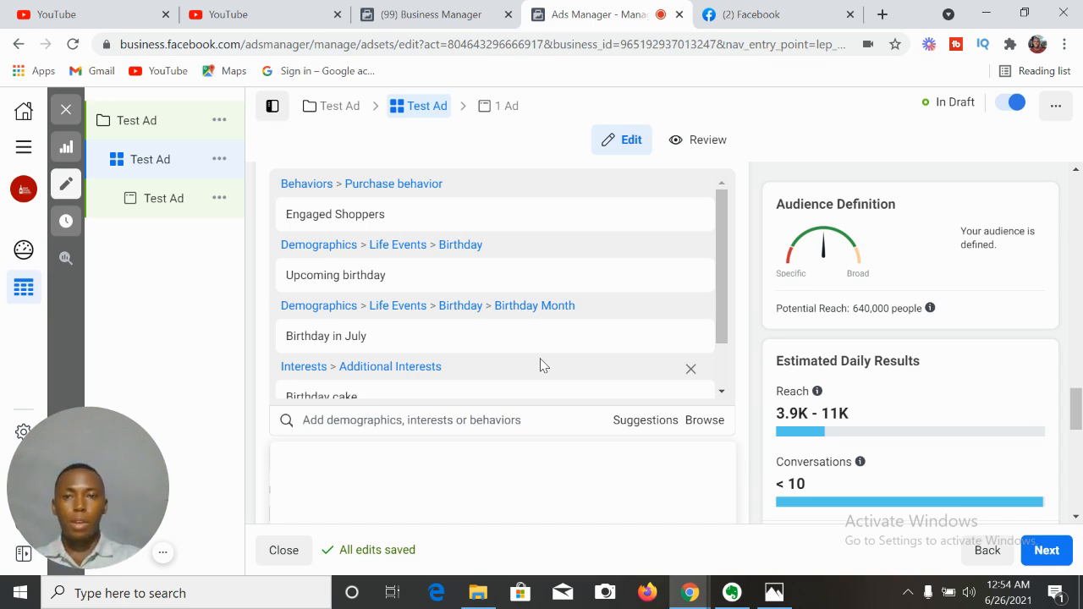
Step: Review the included detailed targeting selections and the remaining audience options down to Placements
left_click_drag(727, 288, 725, 334)
left_click_drag(1076, 409, 1080, 445)
left_click(670, 415)
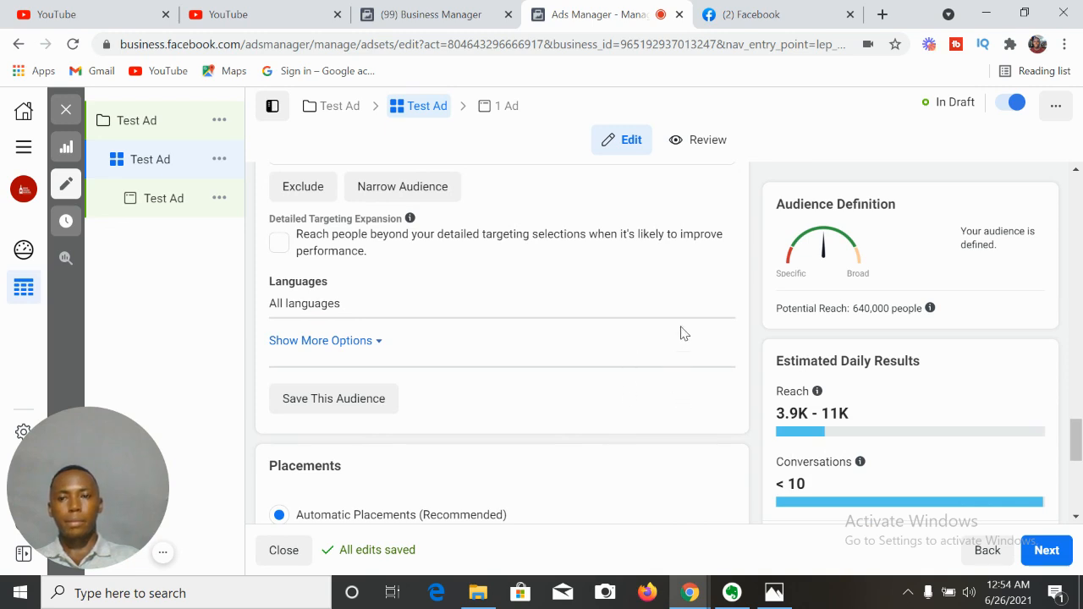
left_click_drag(1080, 410, 1033, 406)
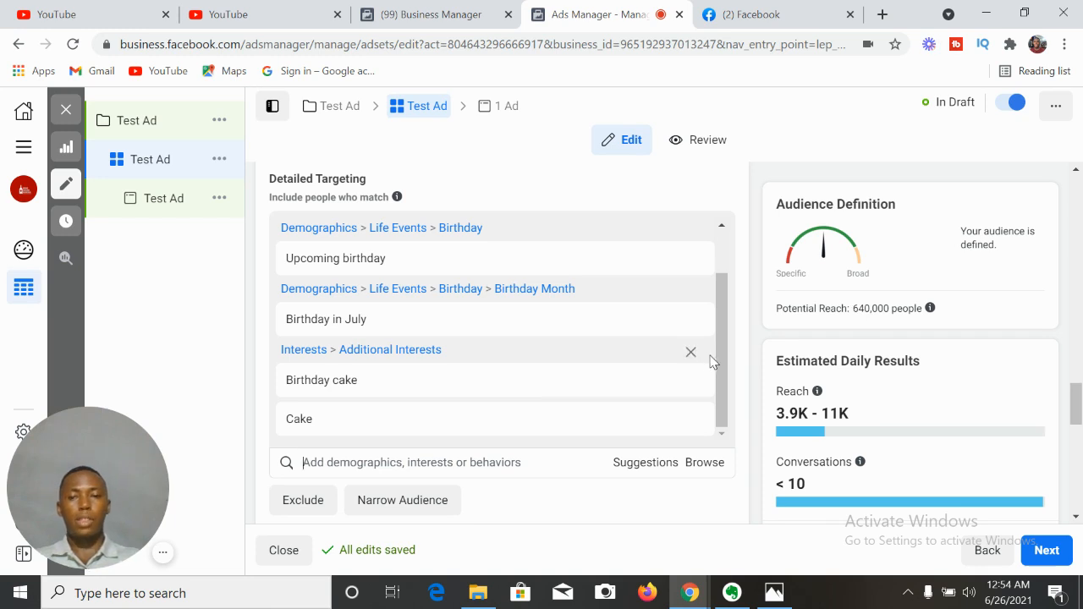
Step: Remove the Engaged Shoppers purchase behavior from the included detailed targeting
mouse_move(713, 349)
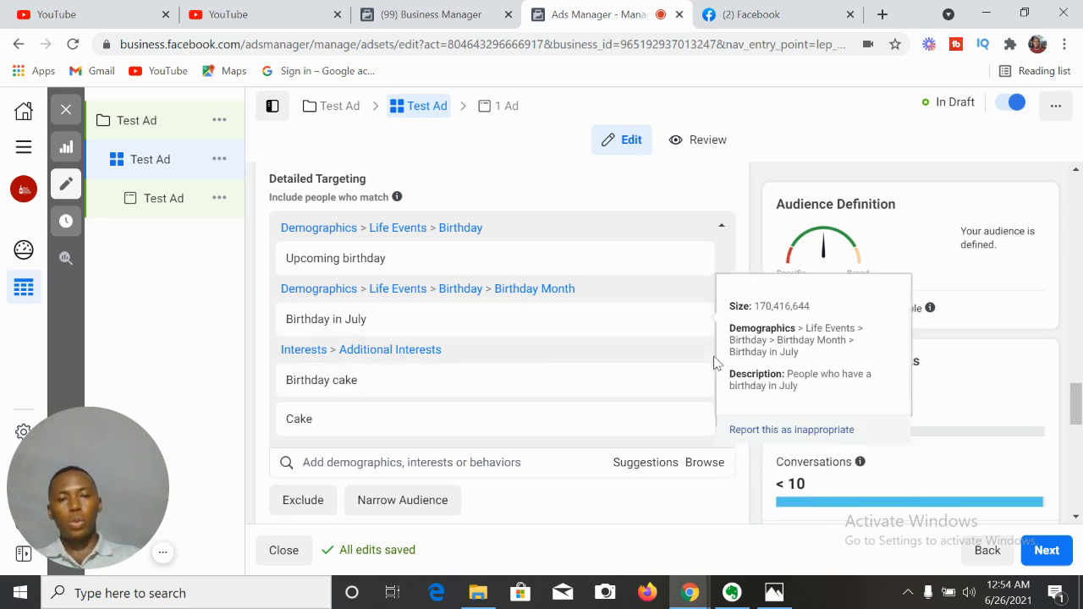
left_click_drag(721, 305, 717, 264)
mouse_move(557, 249)
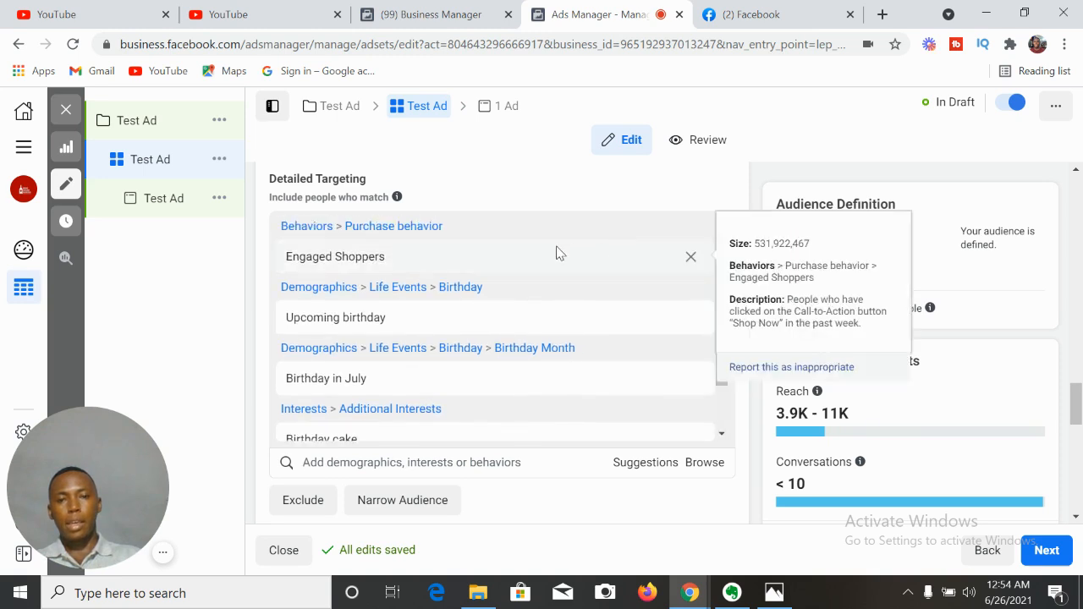
left_click(692, 257)
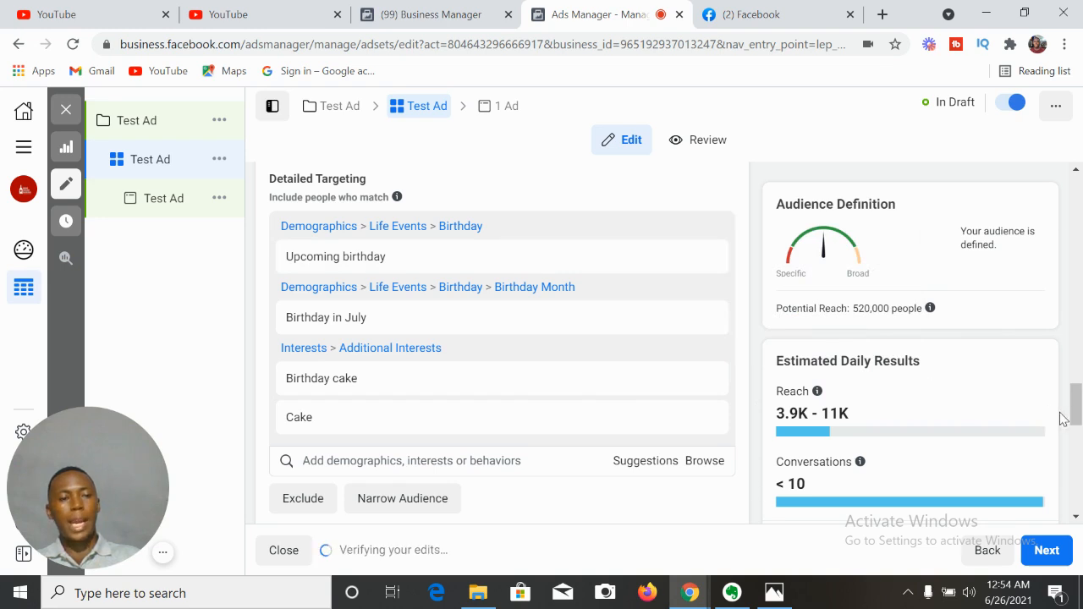
Step: Narrow the audience so that people must also match the Engaged Shoppers purchase behavior
left_click_drag(1075, 411, 1079, 427)
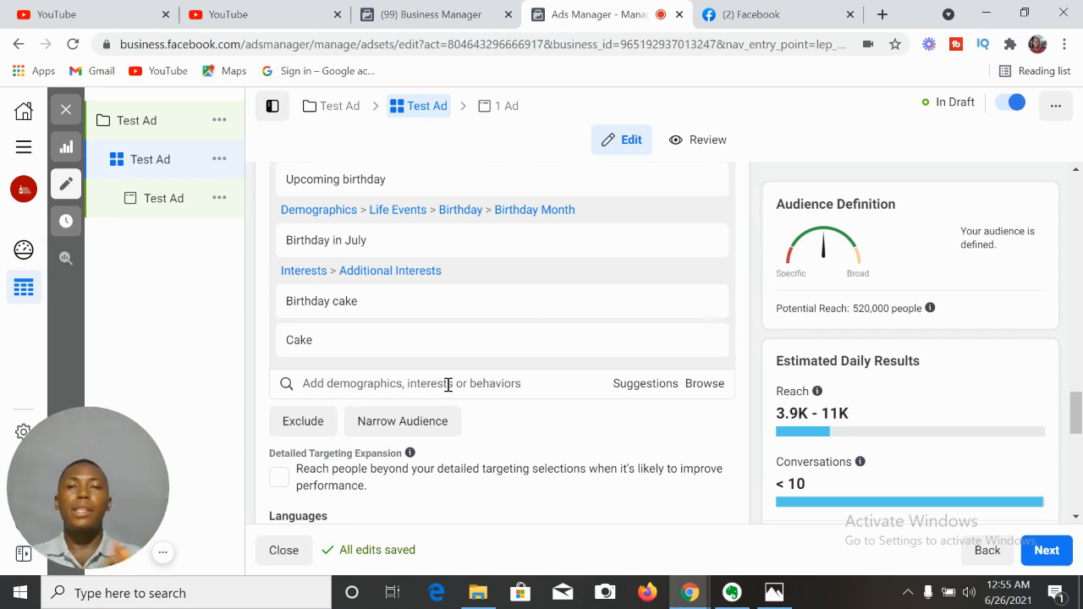
left_click(413, 426)
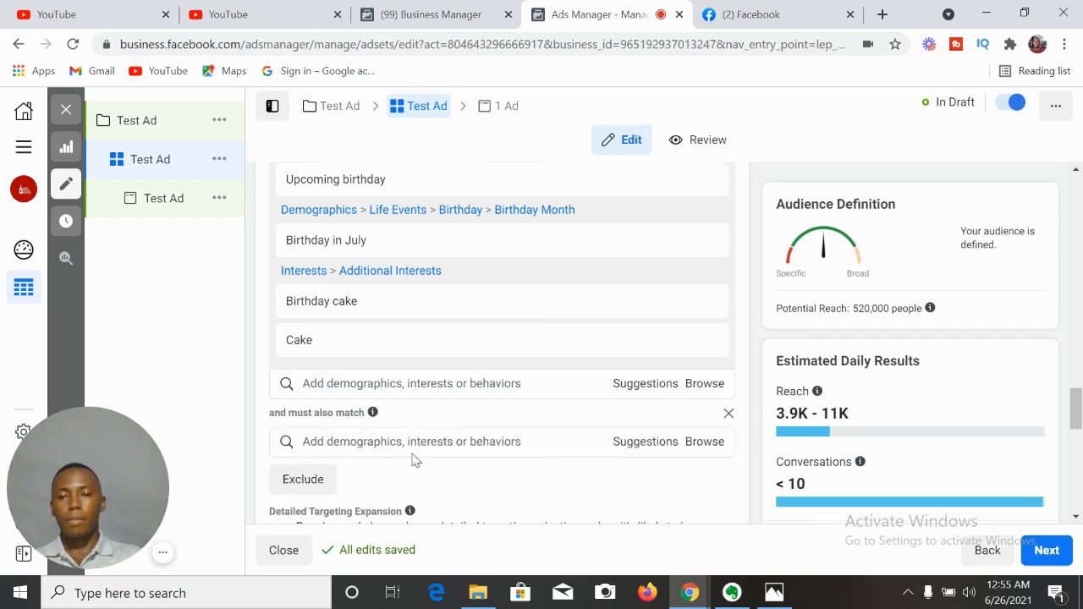
left_click(424, 442)
type("engaged")
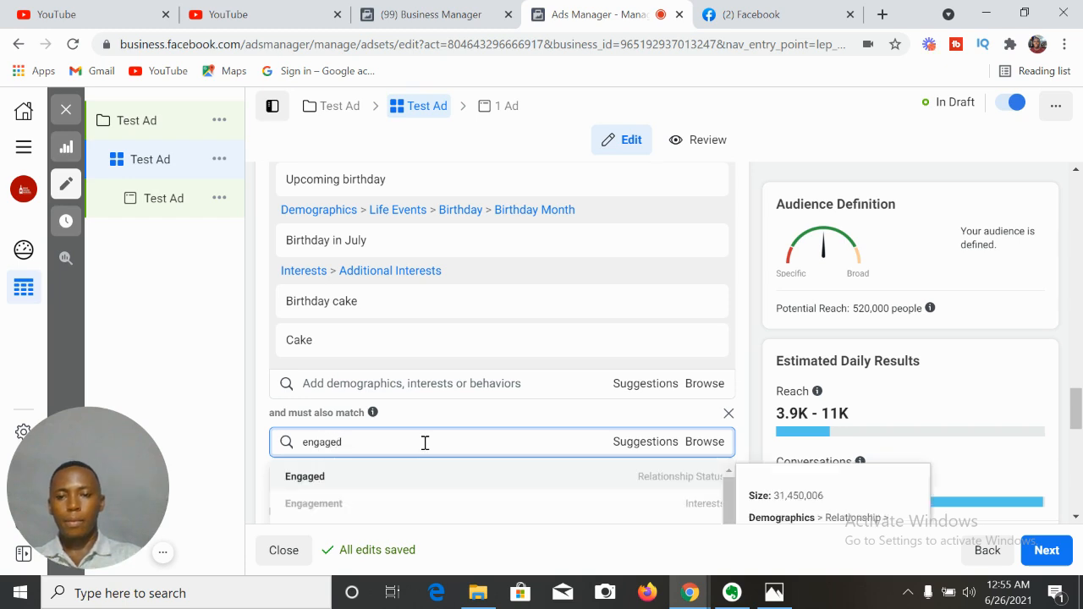
type(" sh")
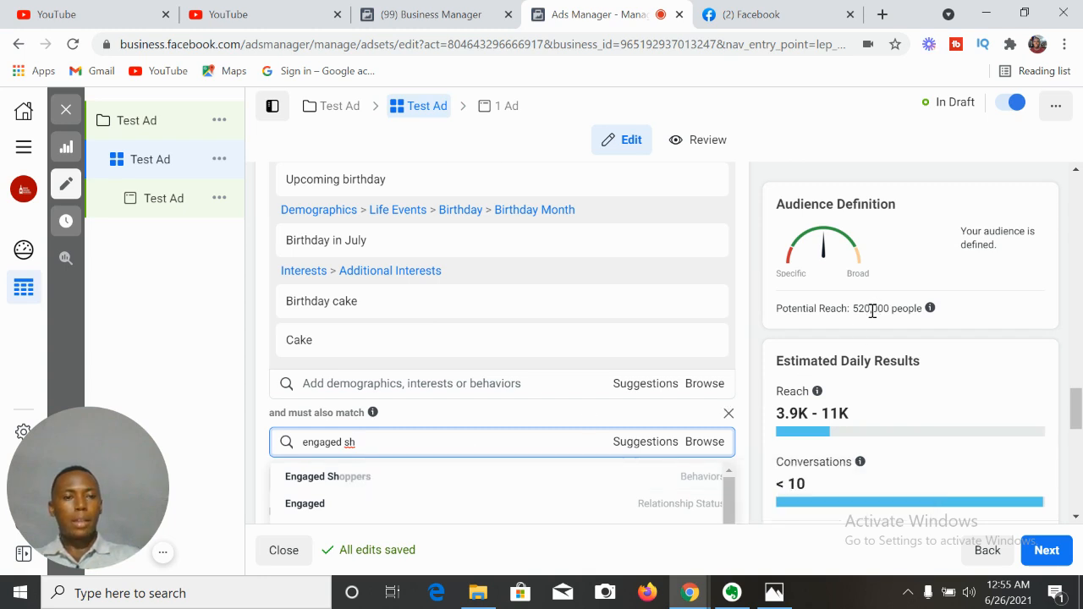
left_click_drag(777, 308, 941, 313)
left_click(953, 313)
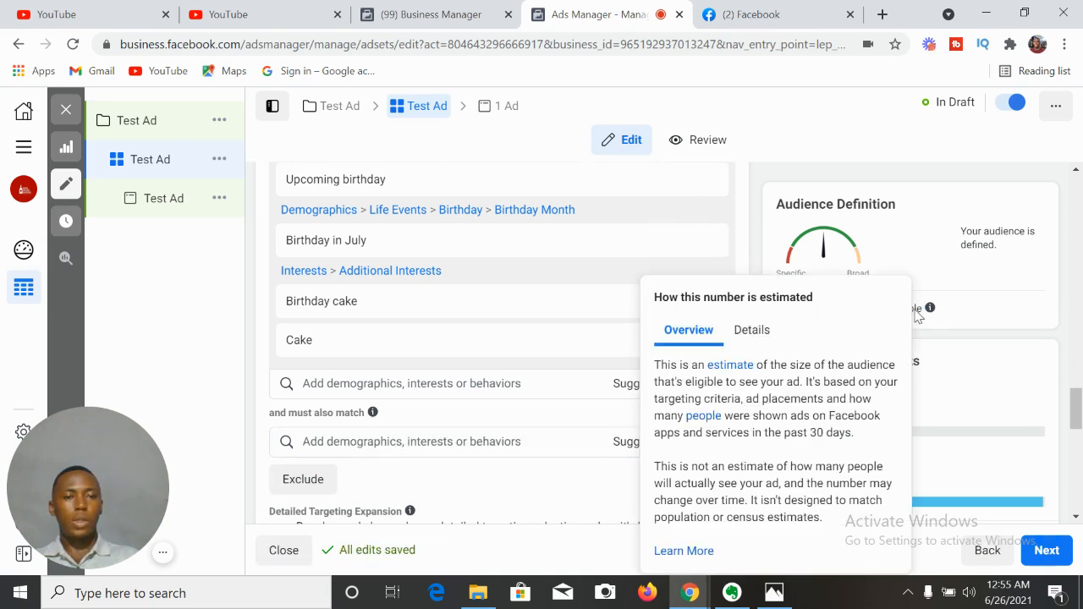
left_click(463, 441)
type("en")
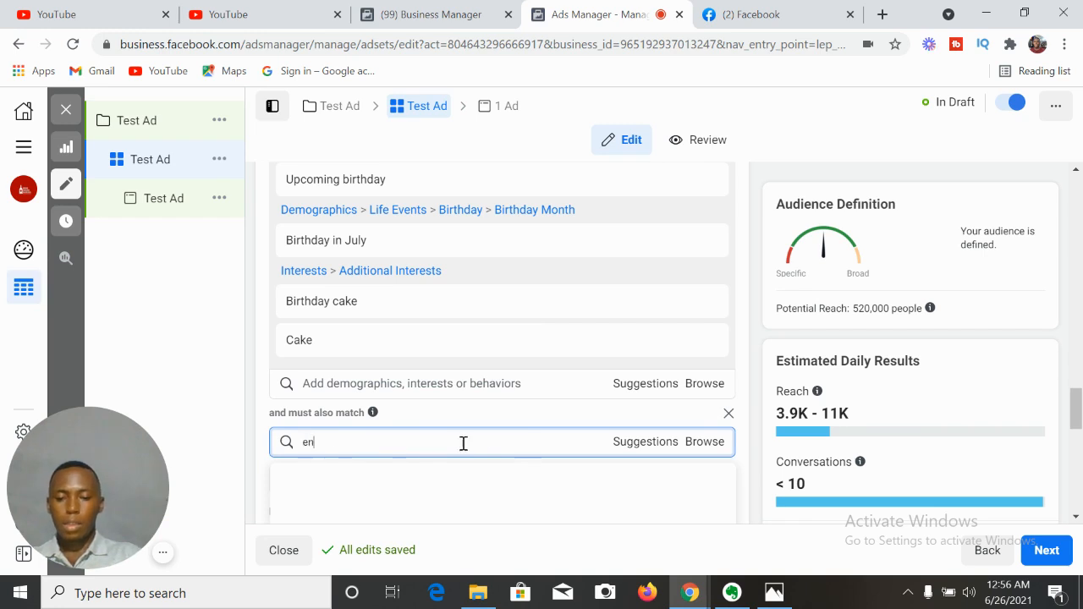
type("gaged shop")
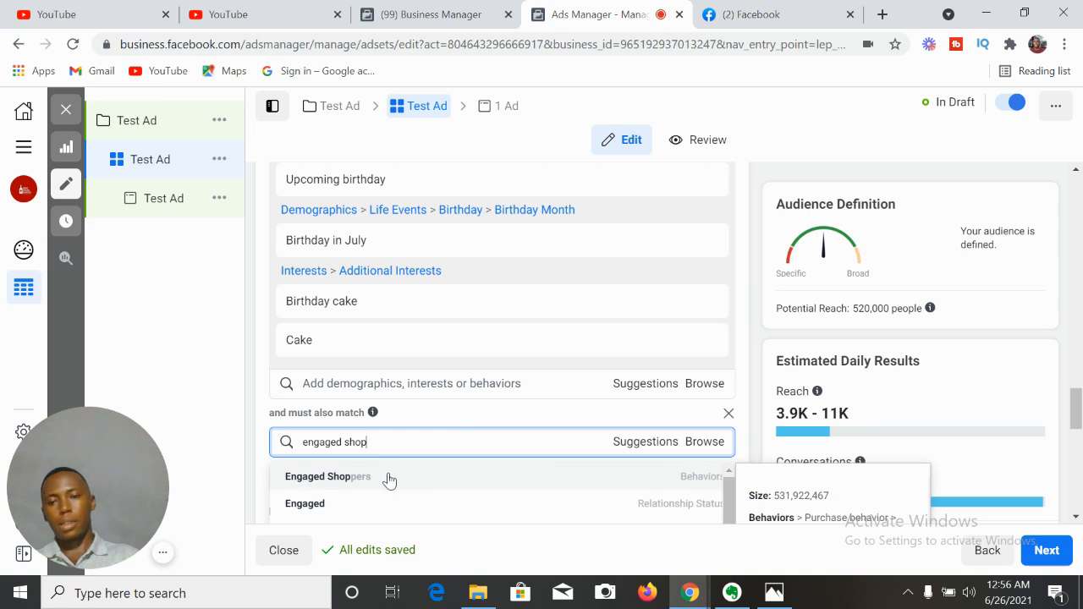
left_click(388, 481)
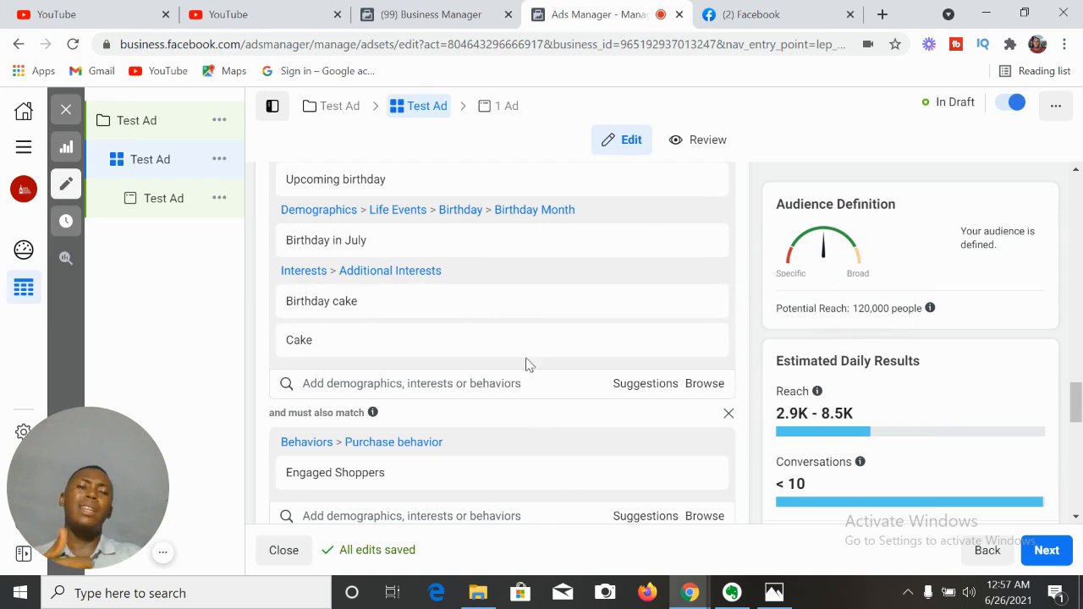
Step: Switch the ad set to Manual Placements and dismiss the recommendation to use automatic placements
mouse_move(561, 299)
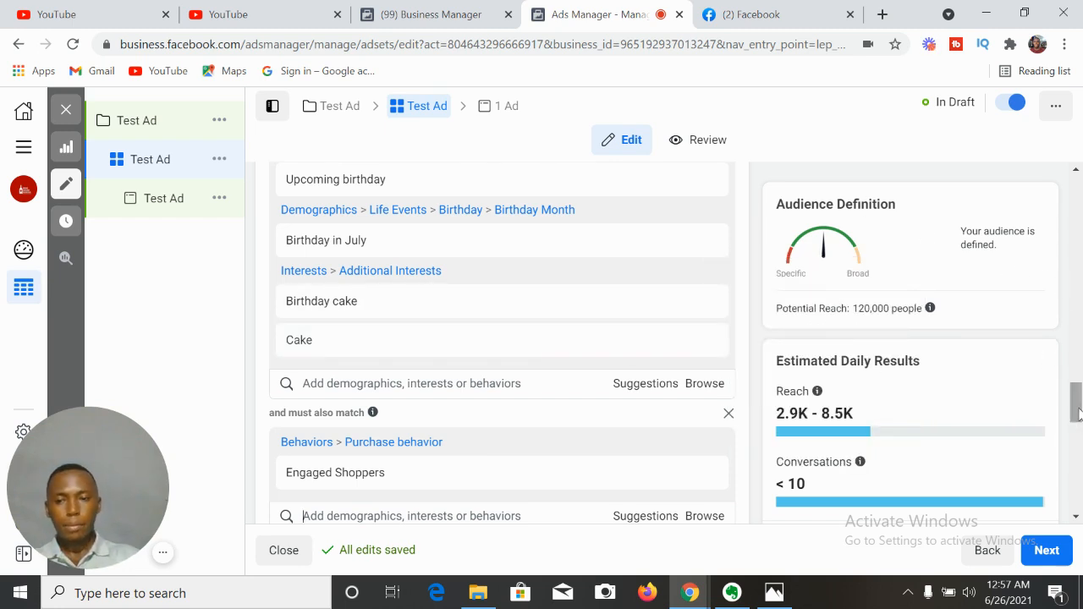
scroll(1075, 413, "down", 2)
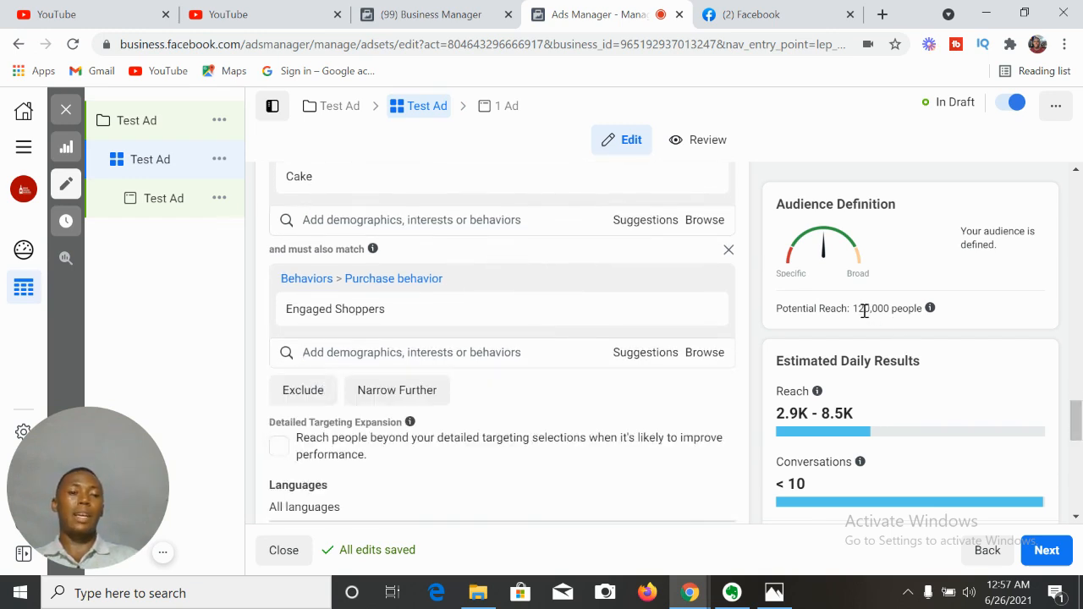
left_click_drag(859, 309, 891, 311)
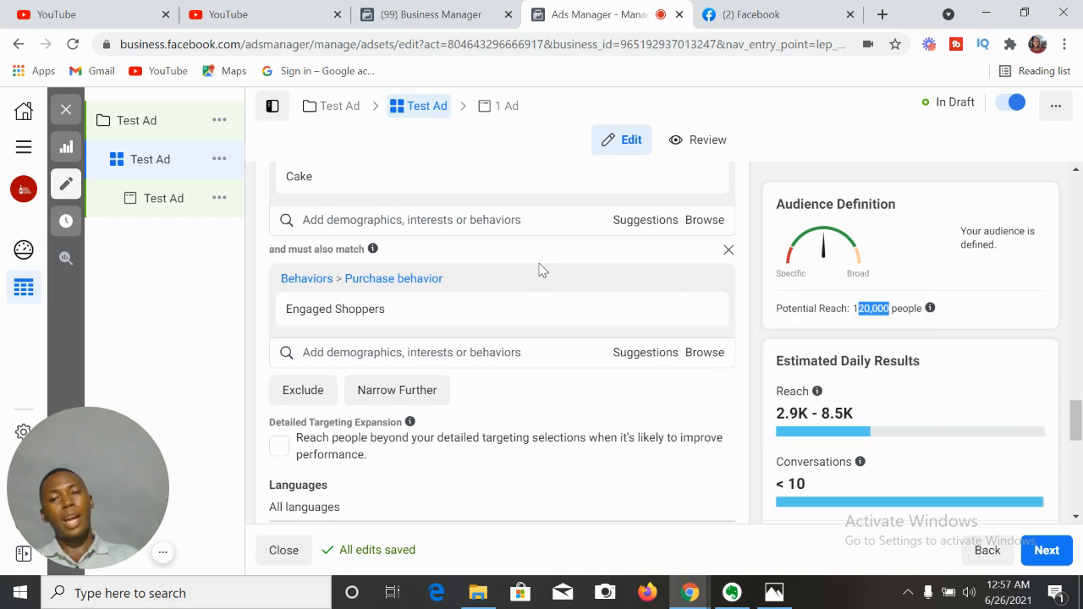
left_click(890, 324)
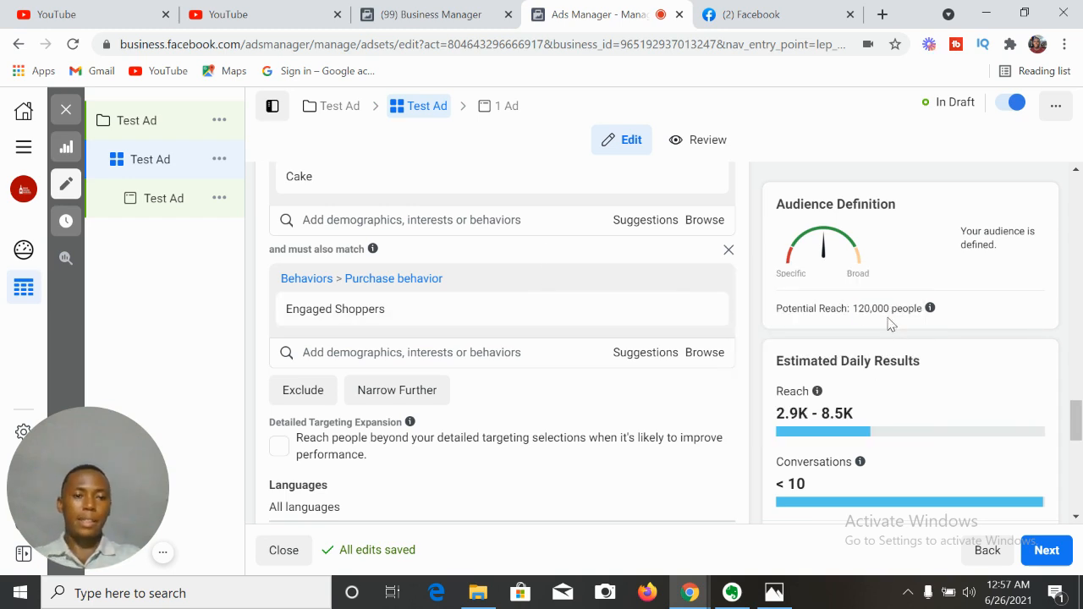
left_click_drag(1075, 427, 1075, 450)
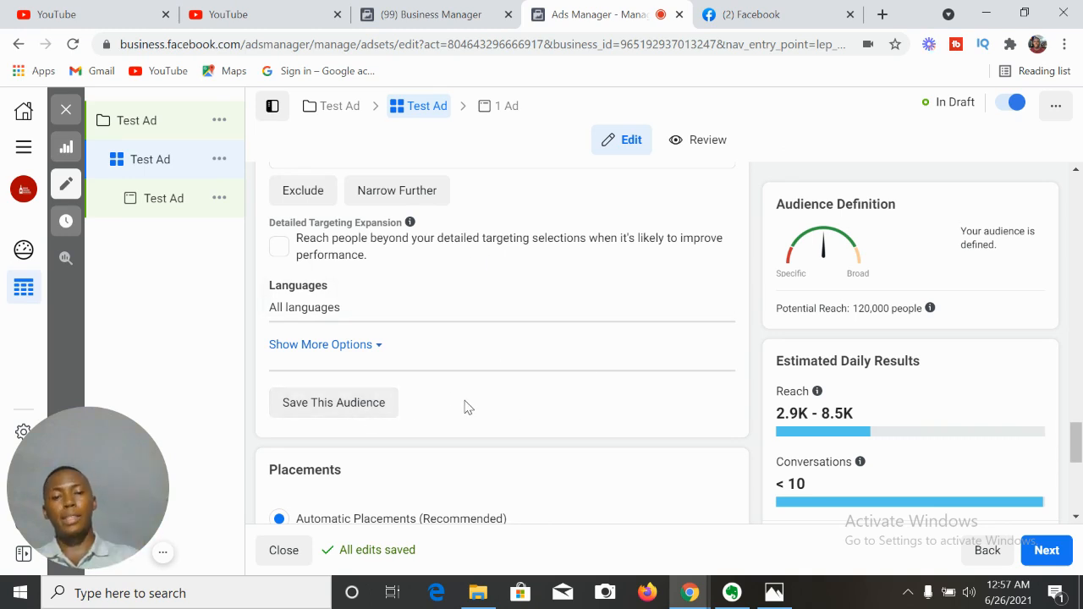
left_click_drag(1074, 439, 1078, 473)
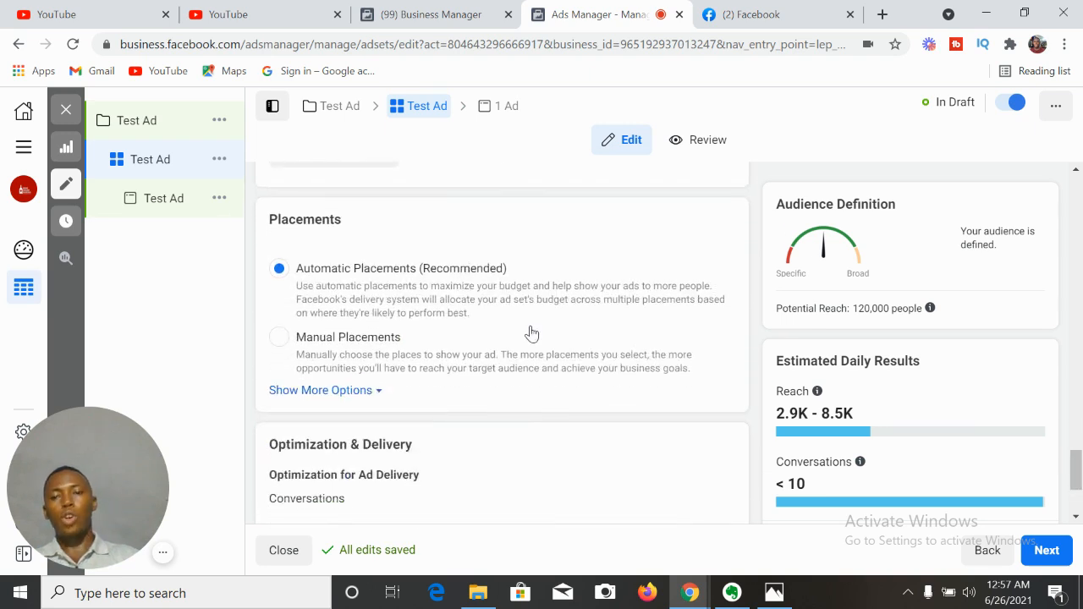
left_click(280, 340)
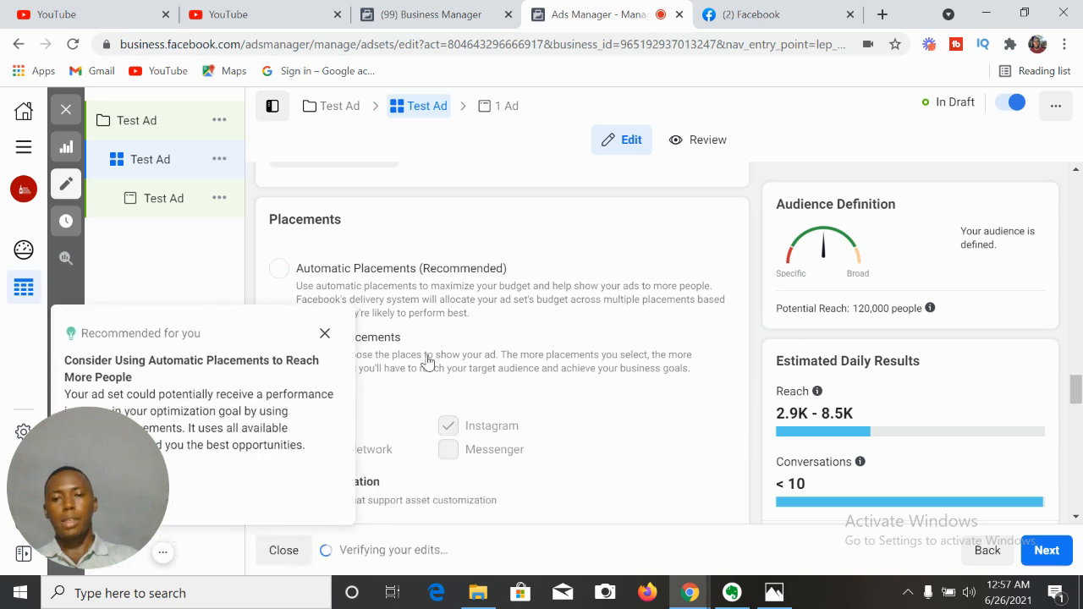
left_click(325, 335)
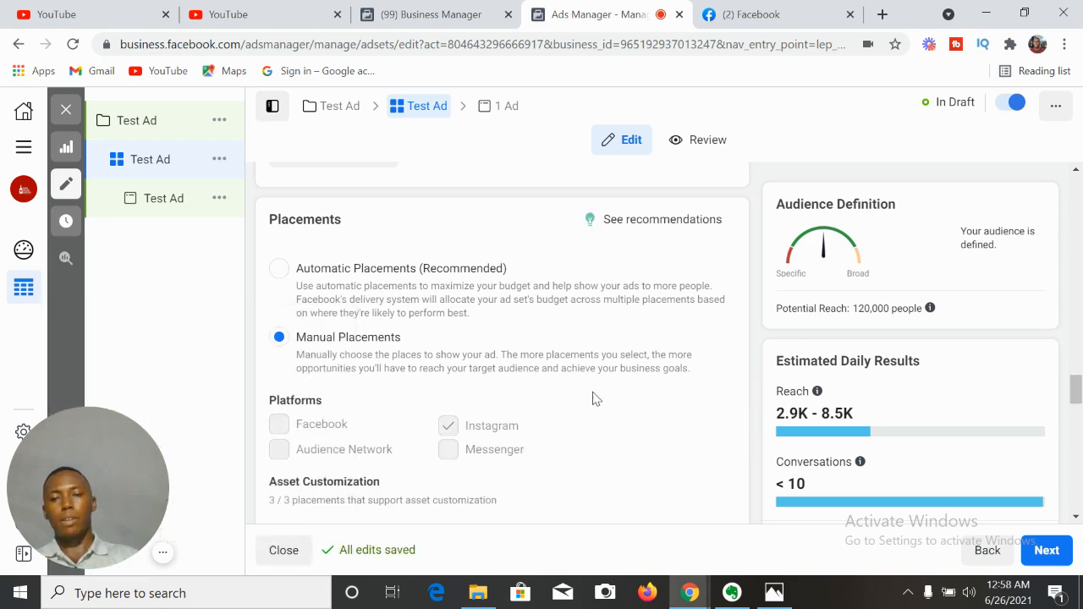
Step: Review the manual placements down to Optimization & Delivery and continue to the ad's setup
left_click_drag(1077, 400, 1079, 419)
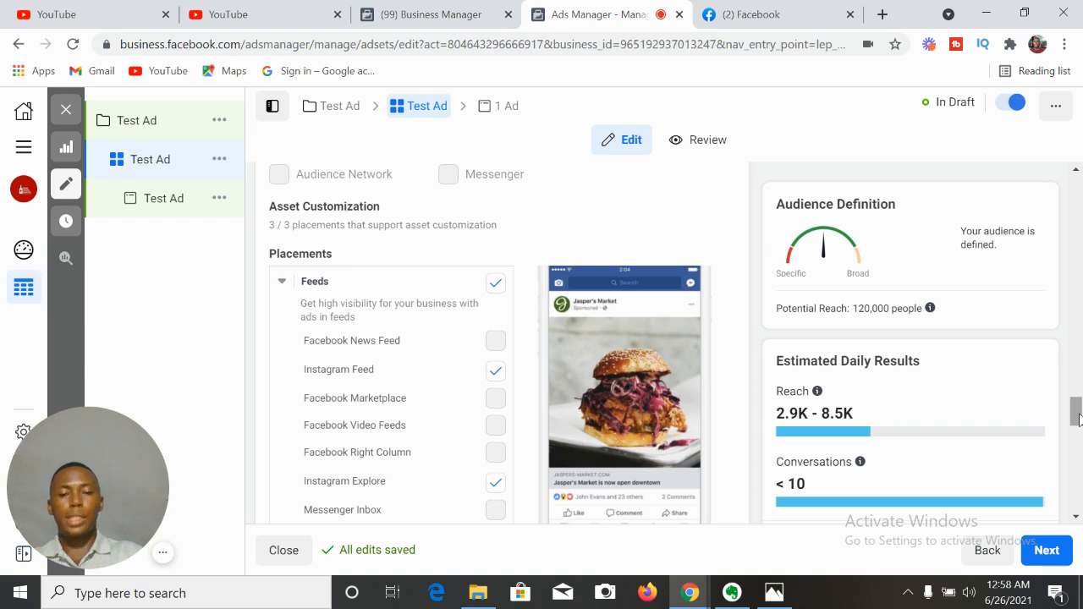
left_click_drag(1079, 421, 1079, 446)
left_click_drag(1079, 424, 1078, 428)
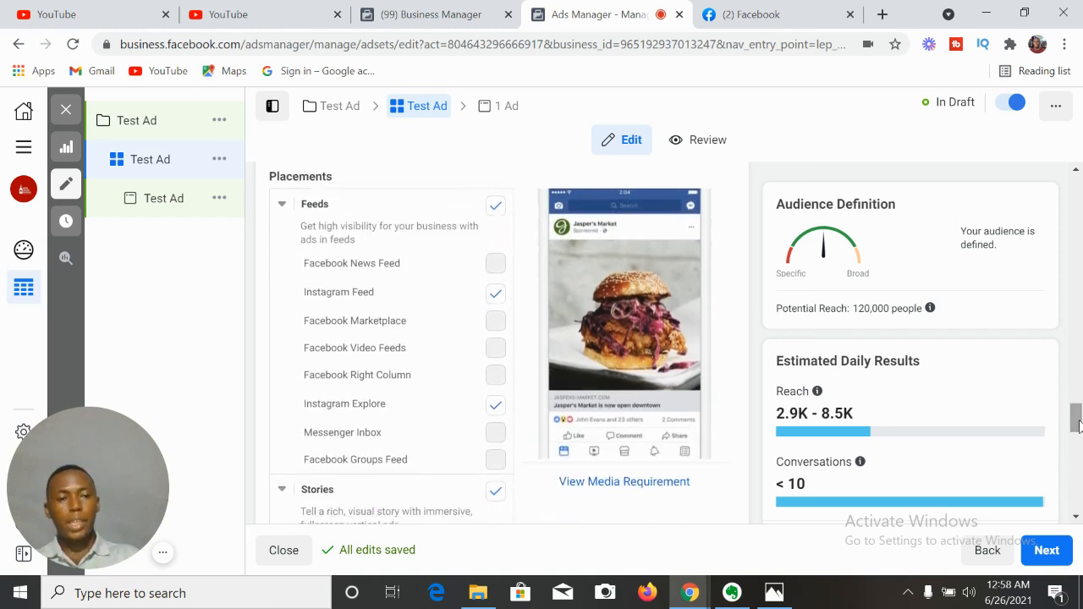
left_click_drag(1079, 426, 1078, 407)
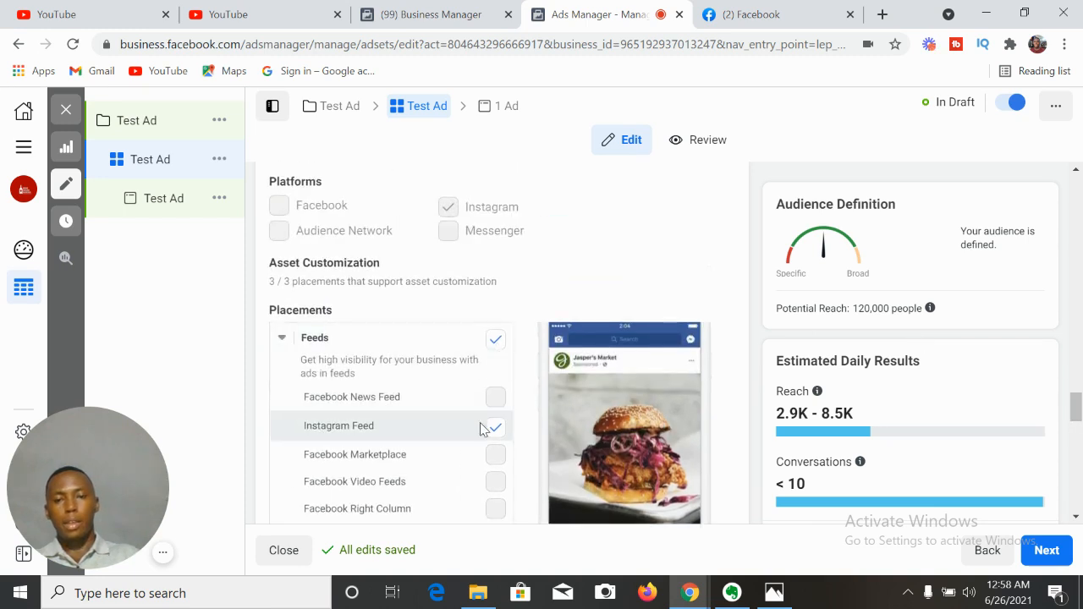
left_click_drag(1078, 407, 1079, 426)
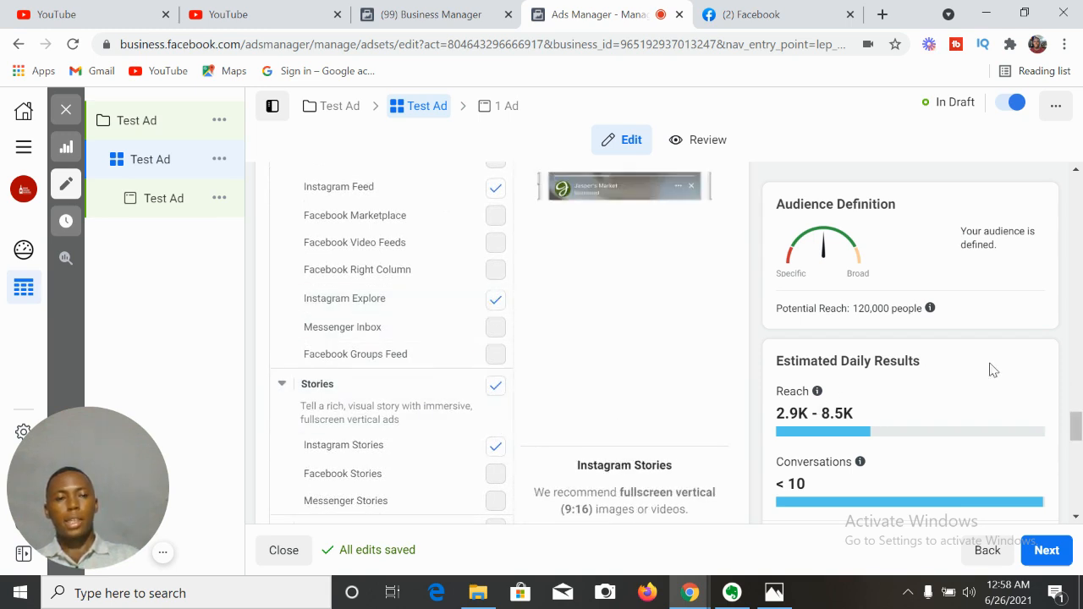
left_click_drag(1078, 425, 1078, 495)
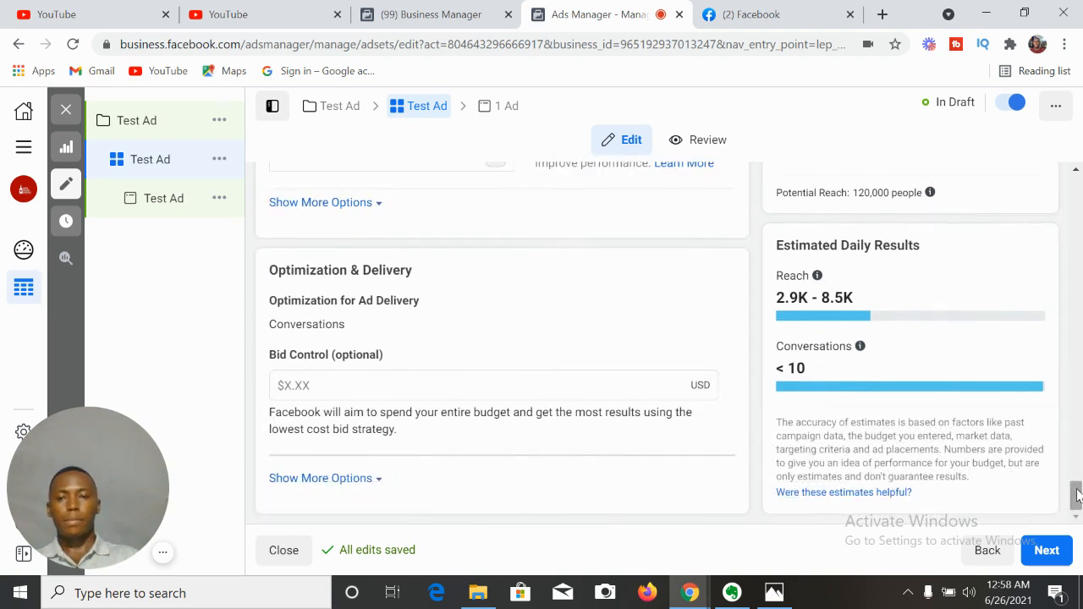
left_click(1047, 552)
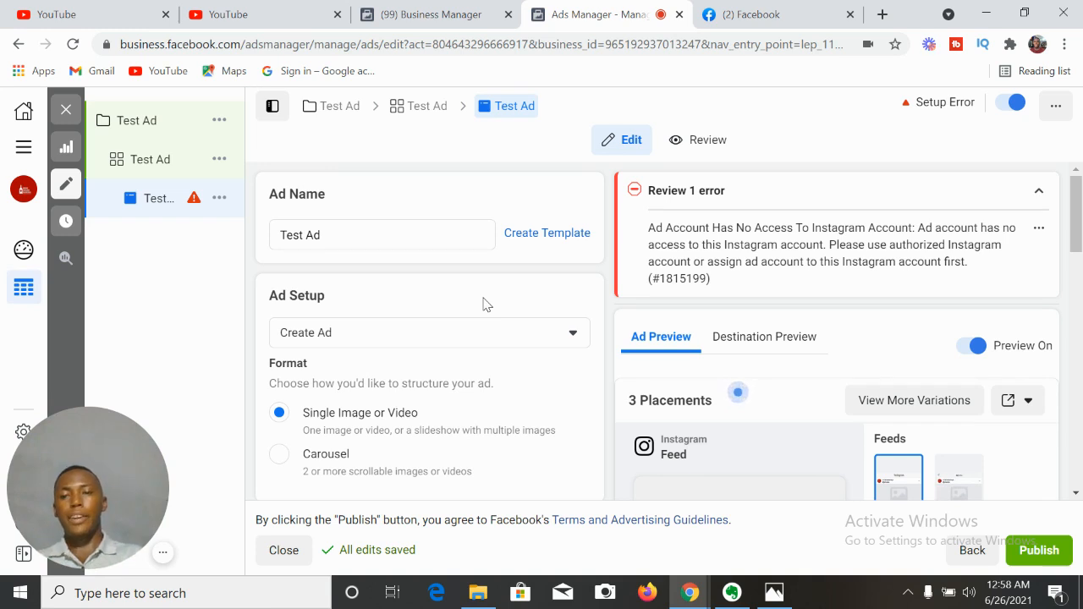
Step: Set the Ad Setup of Test Ad to Use Existing Post
left_click(573, 336)
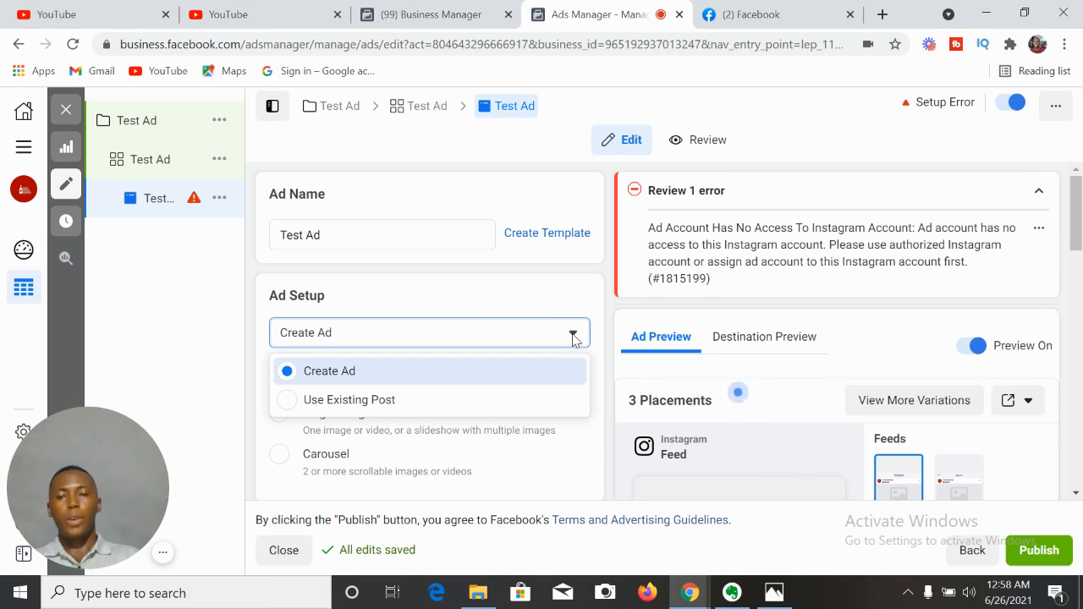
left_click(573, 336)
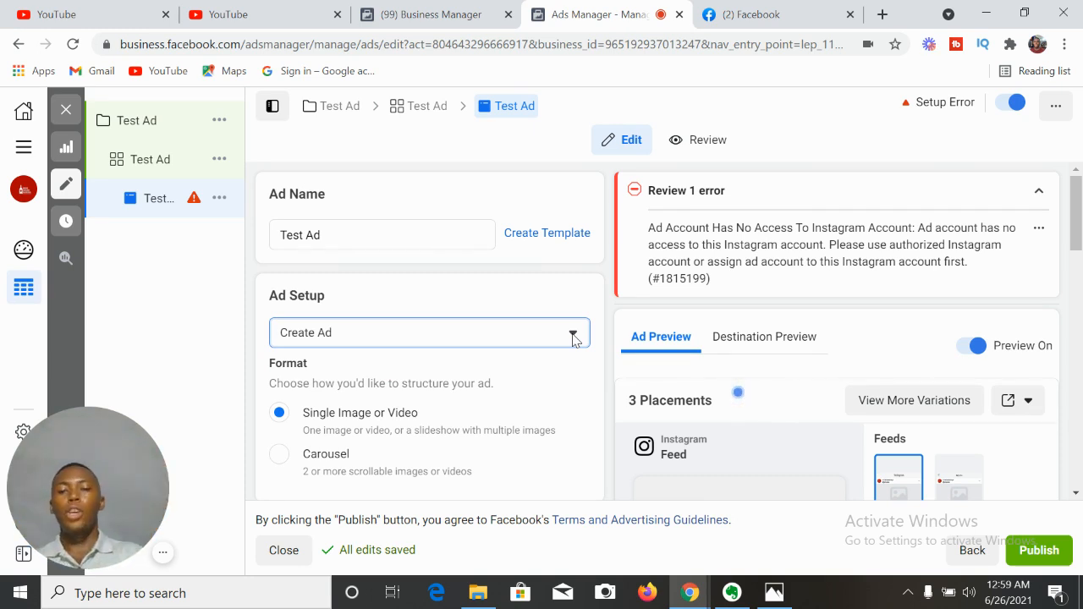
left_click(574, 335)
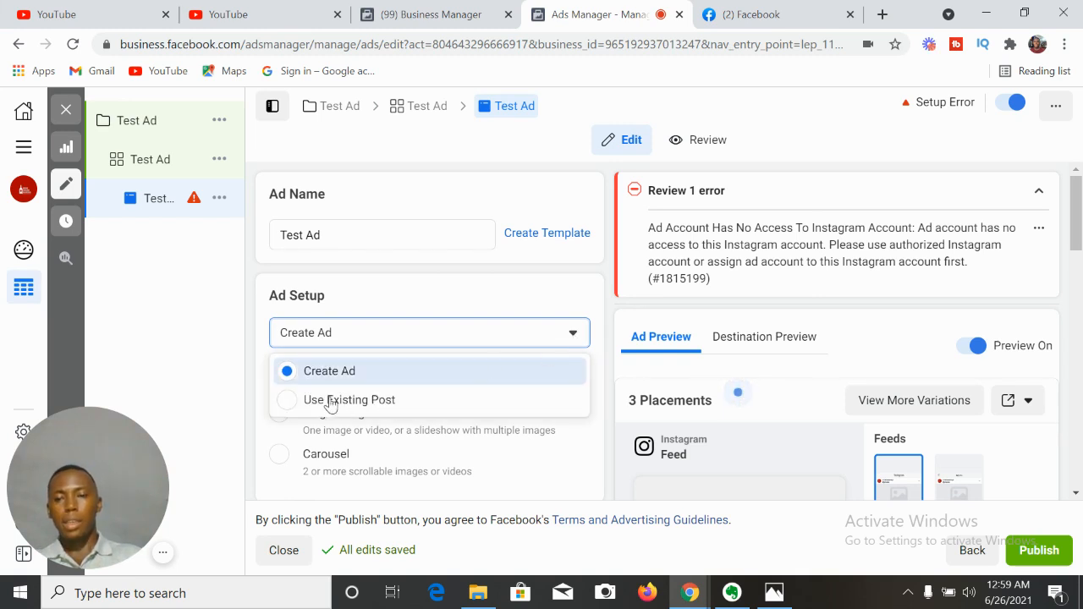
left_click(286, 401)
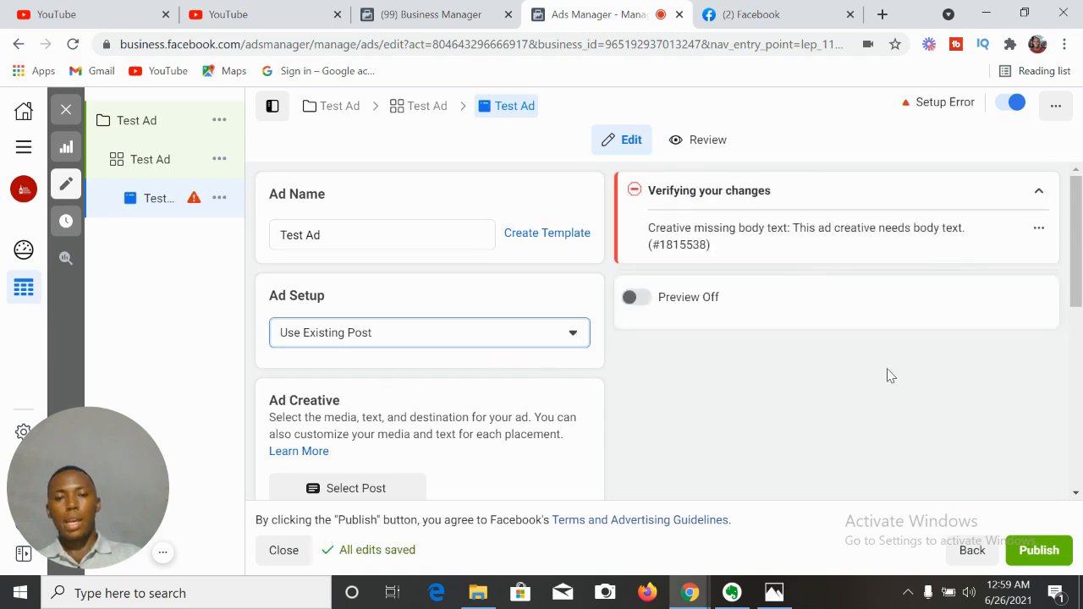
Step: Select the Instagram feed photo post "Are you among the Swift ones?" from Jun 24, 2021 as the ad creative
scroll(544, 337, "down", 2)
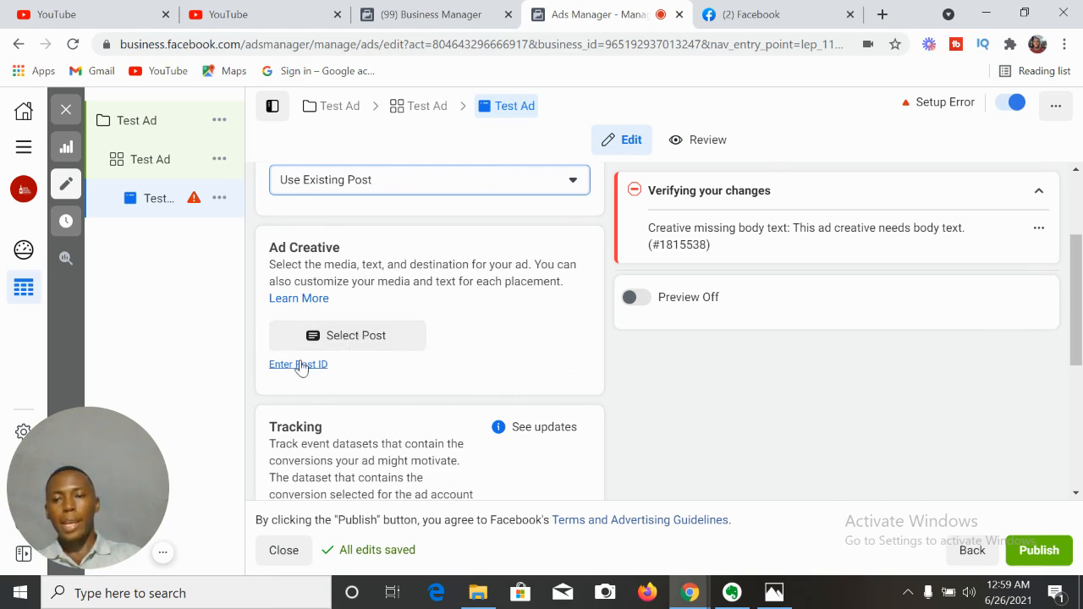
left_click(360, 347)
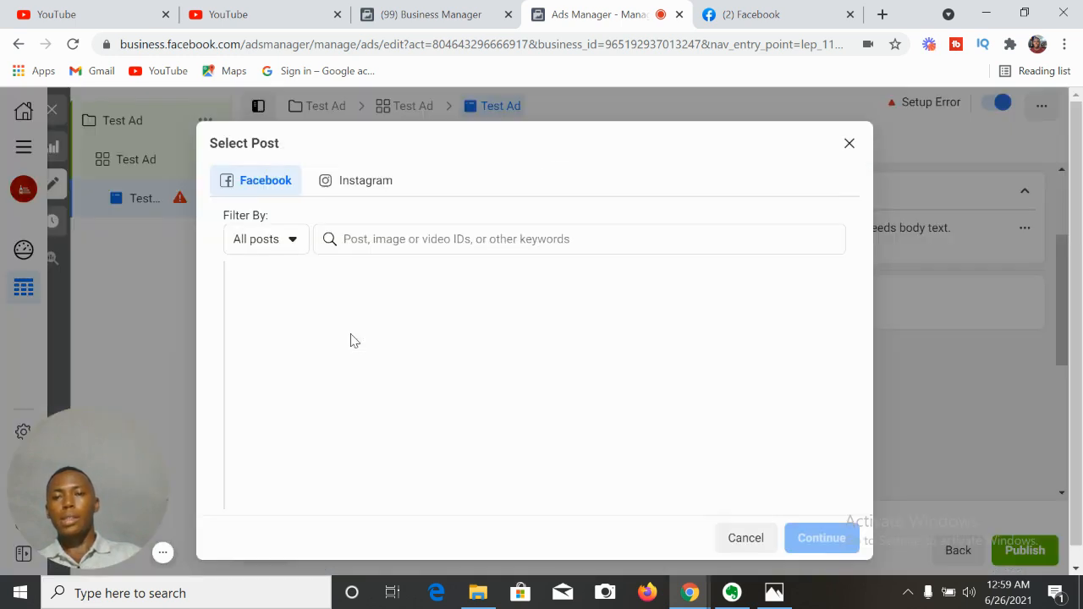
left_click(351, 184)
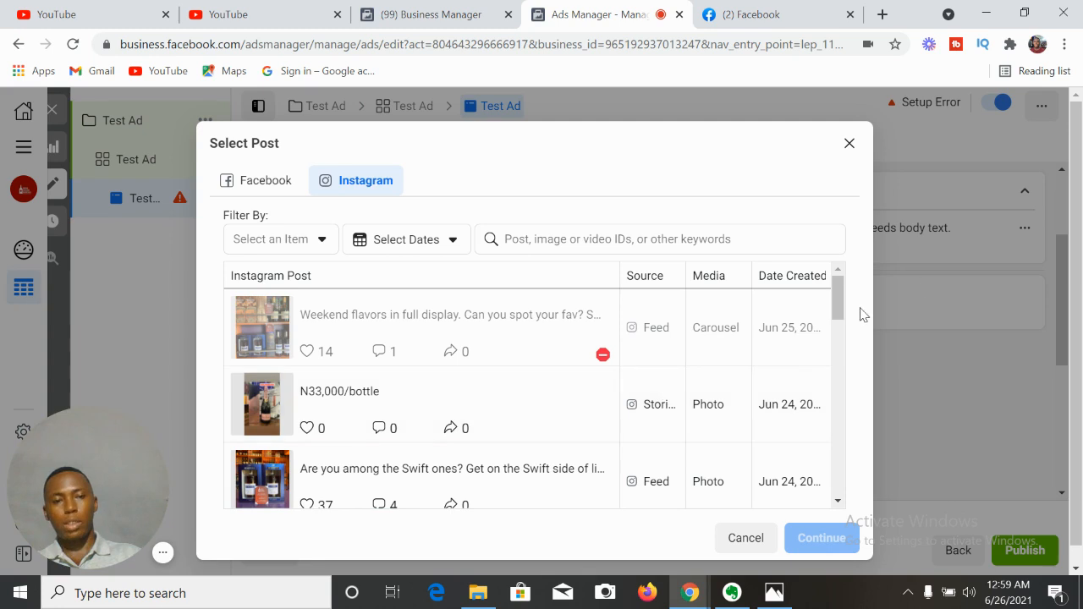
left_click_drag(836, 307, 834, 321)
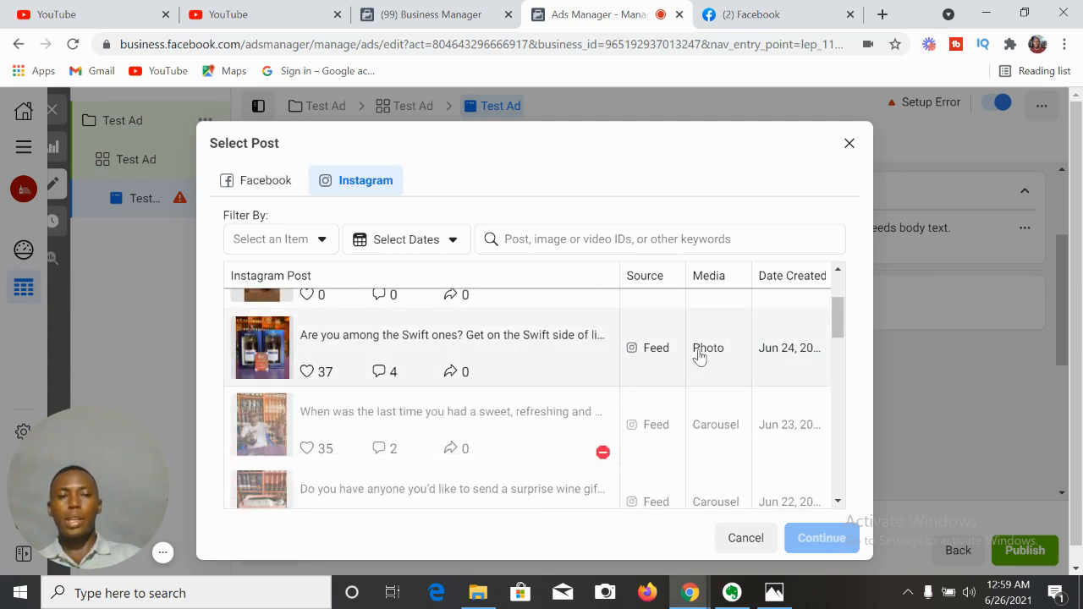
left_click_drag(844, 322, 837, 297)
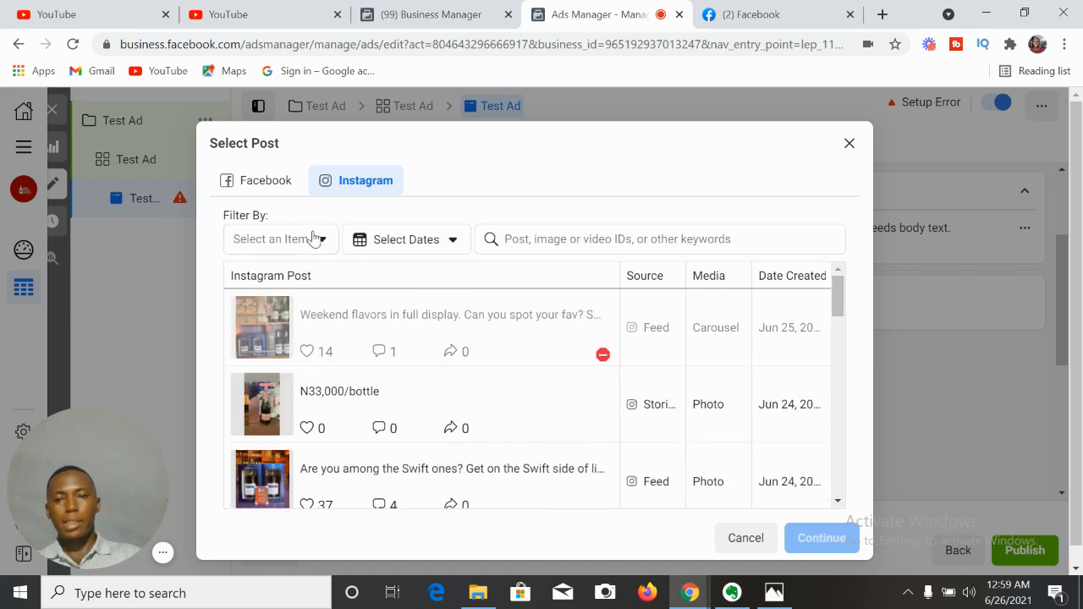
left_click(278, 189)
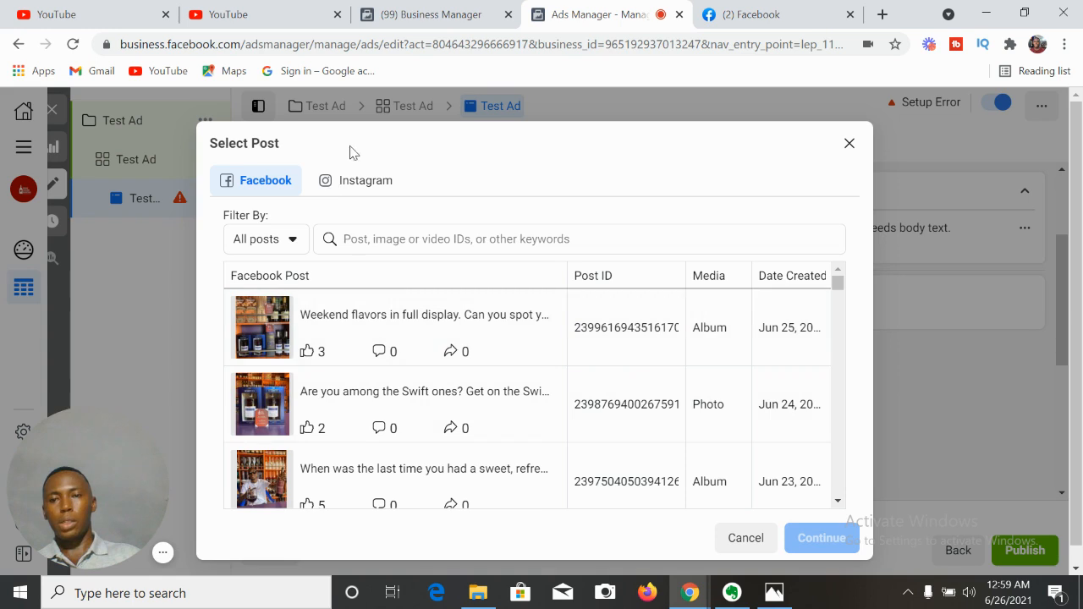
left_click(342, 181)
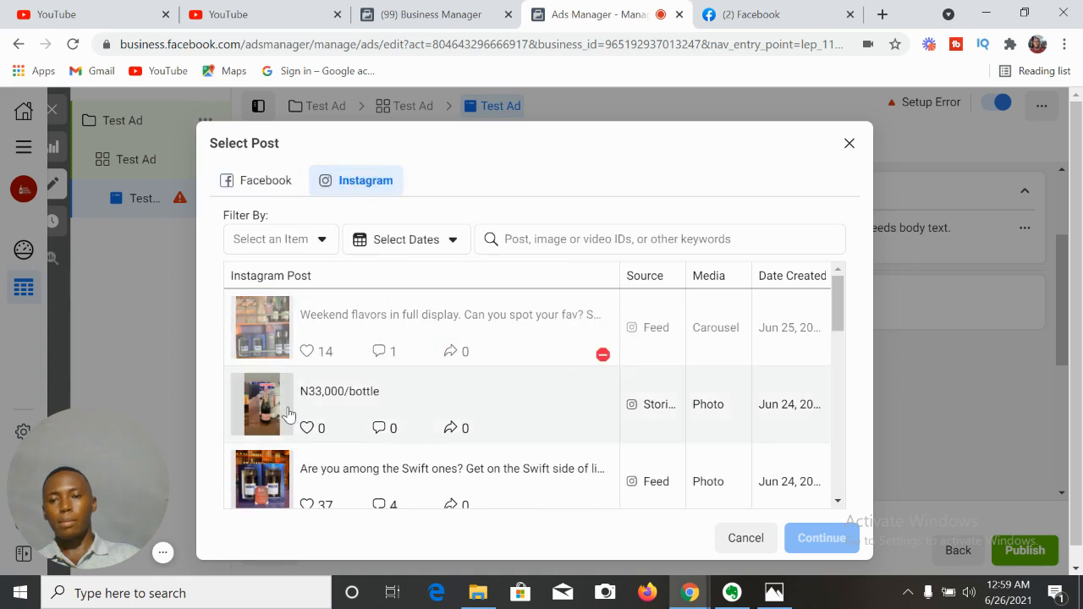
left_click(268, 483)
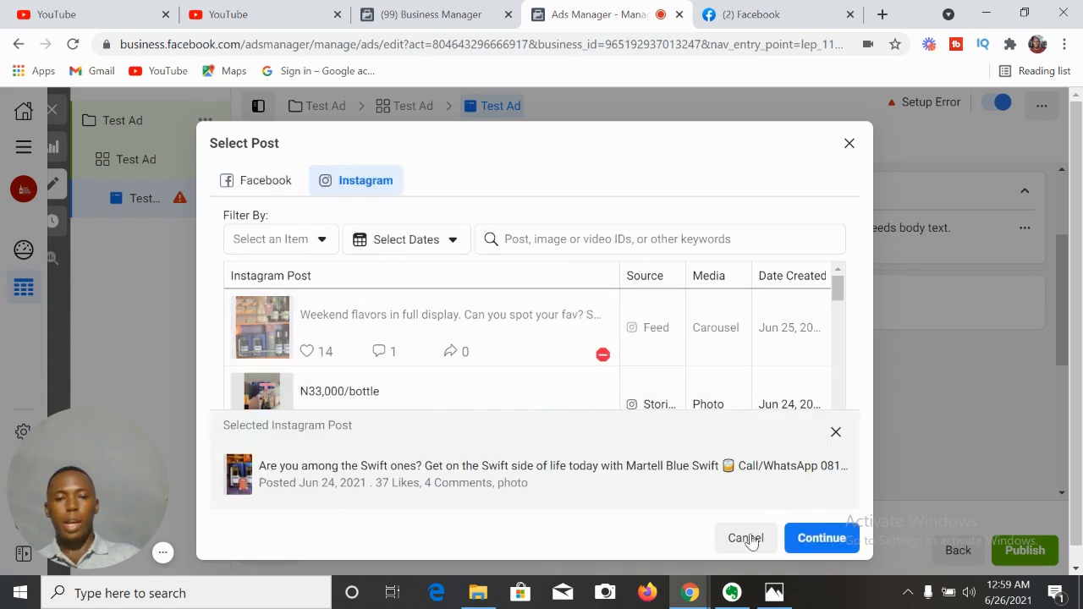
left_click(819, 539)
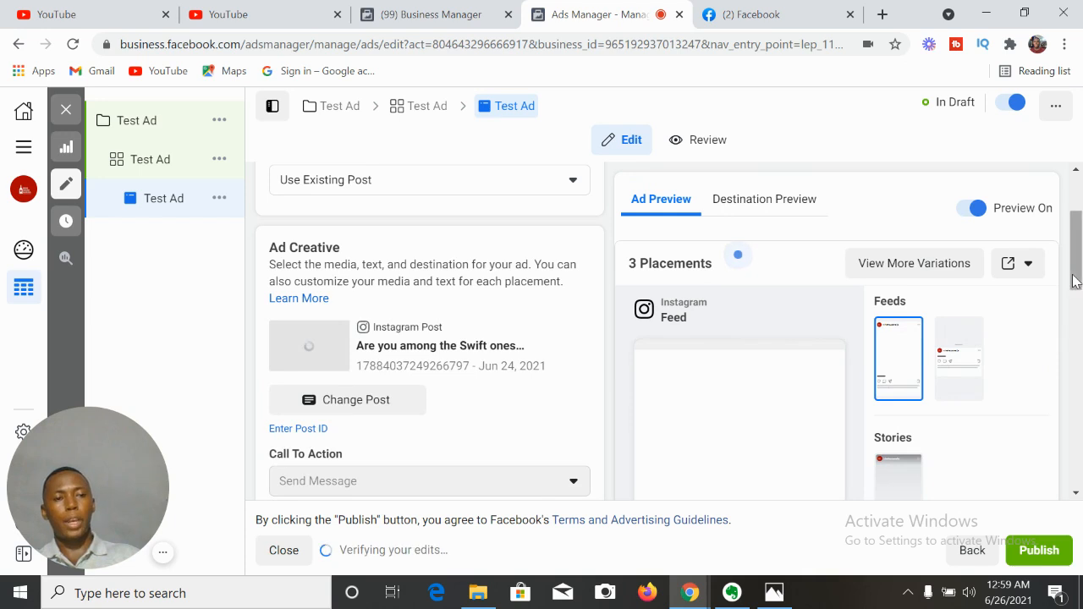
Step: Examine the Instagram ad preview with its Send Message button, the message template and tracking sections, and the selectable Instagram posts
left_click_drag(1077, 271, 1080, 433)
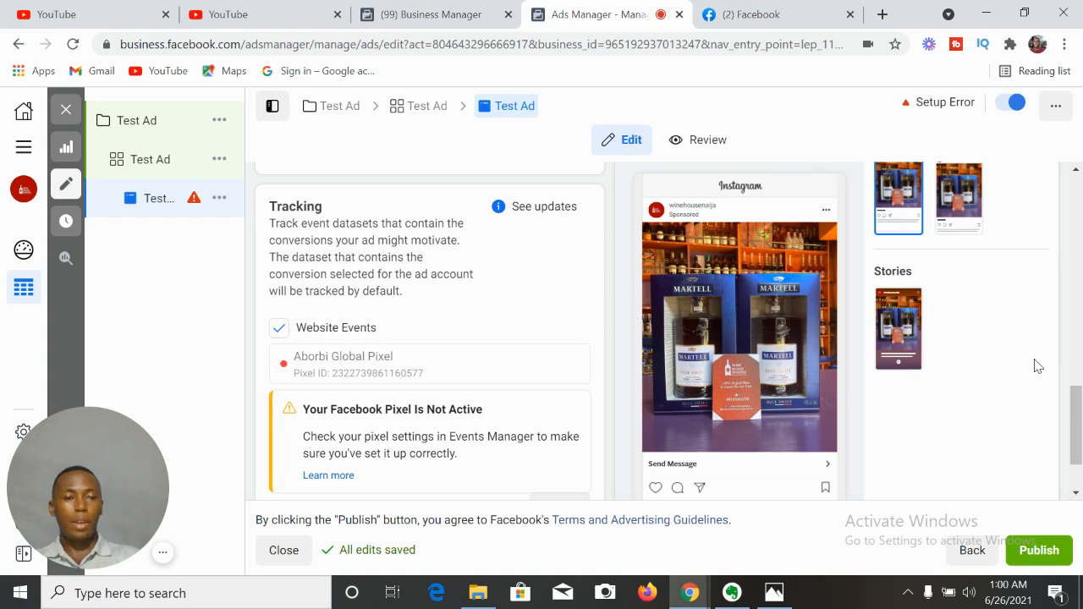
left_click_drag(1077, 430, 1075, 353)
scroll(1075, 354, "down", 3)
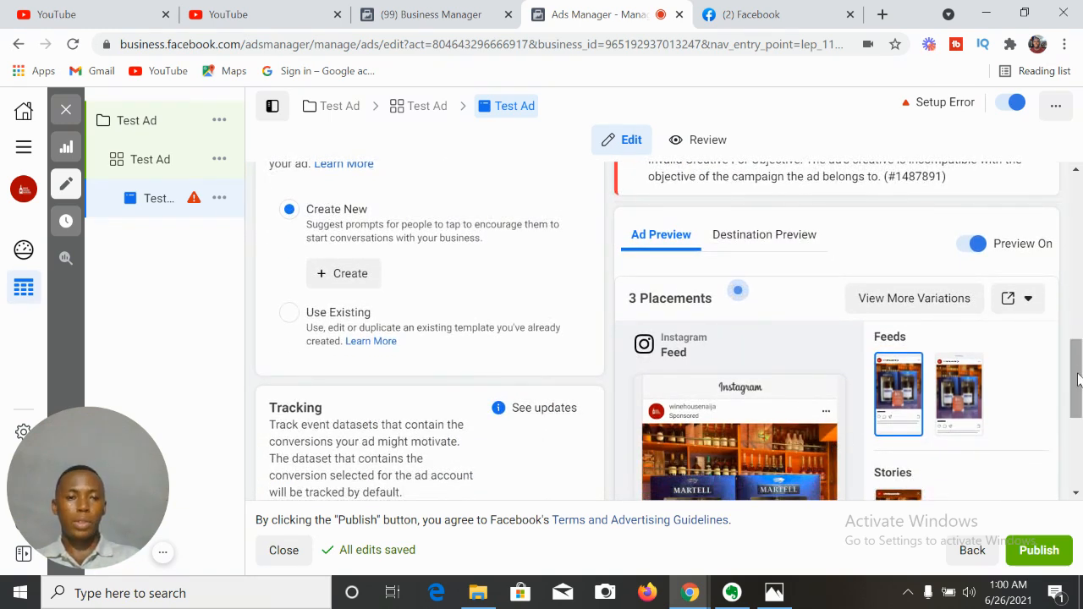
scroll(1077, 380, "down", 3)
scroll(1077, 386, "up", 3)
left_click_drag(1077, 341, 1077, 436)
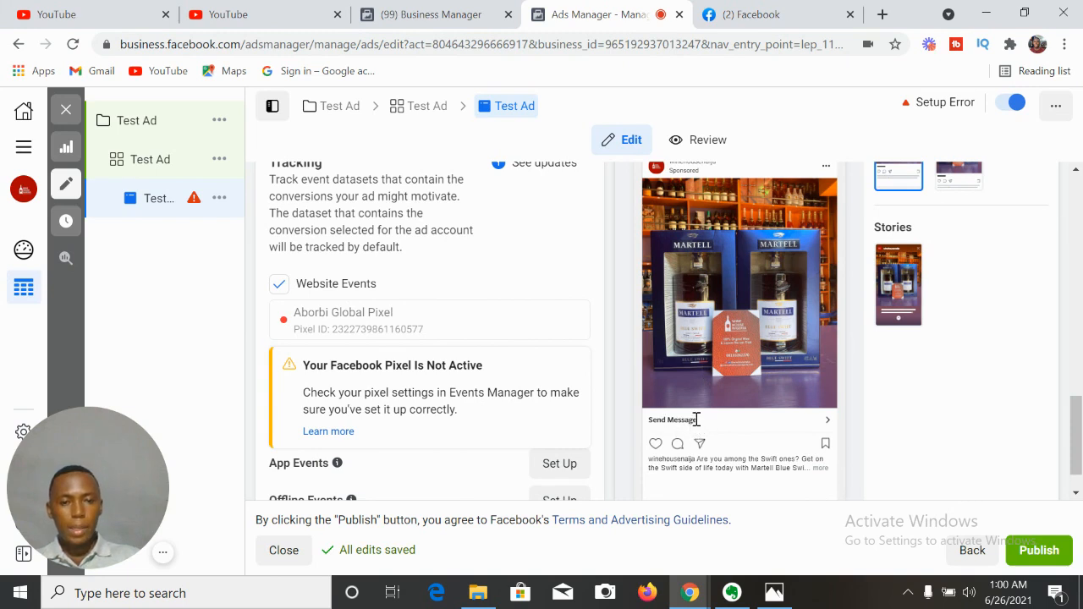
left_click_drag(697, 419, 655, 420)
left_click(904, 404)
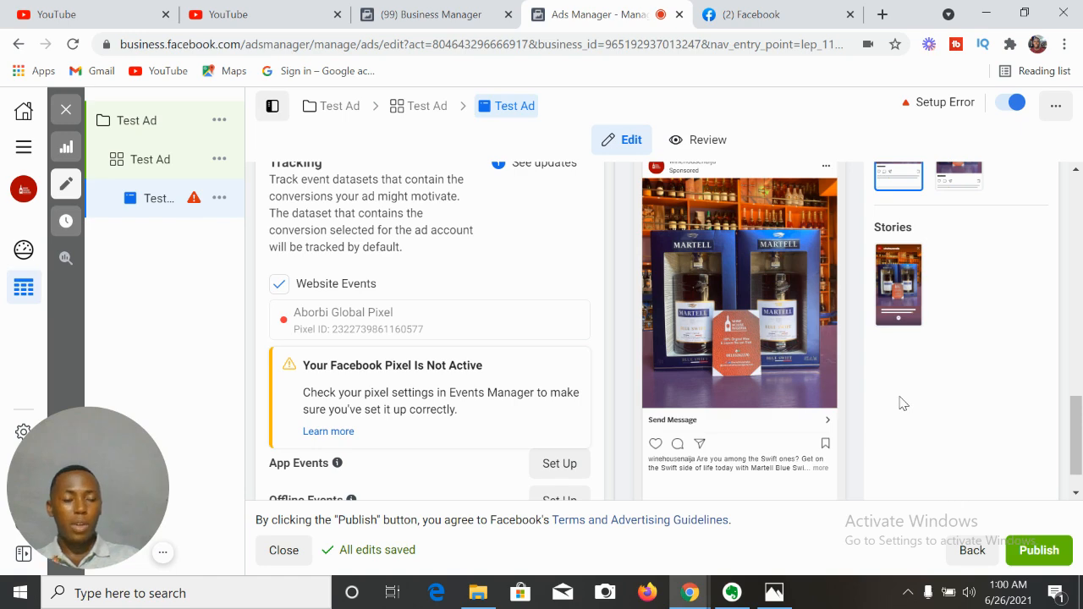
left_click_drag(1077, 451, 1073, 309)
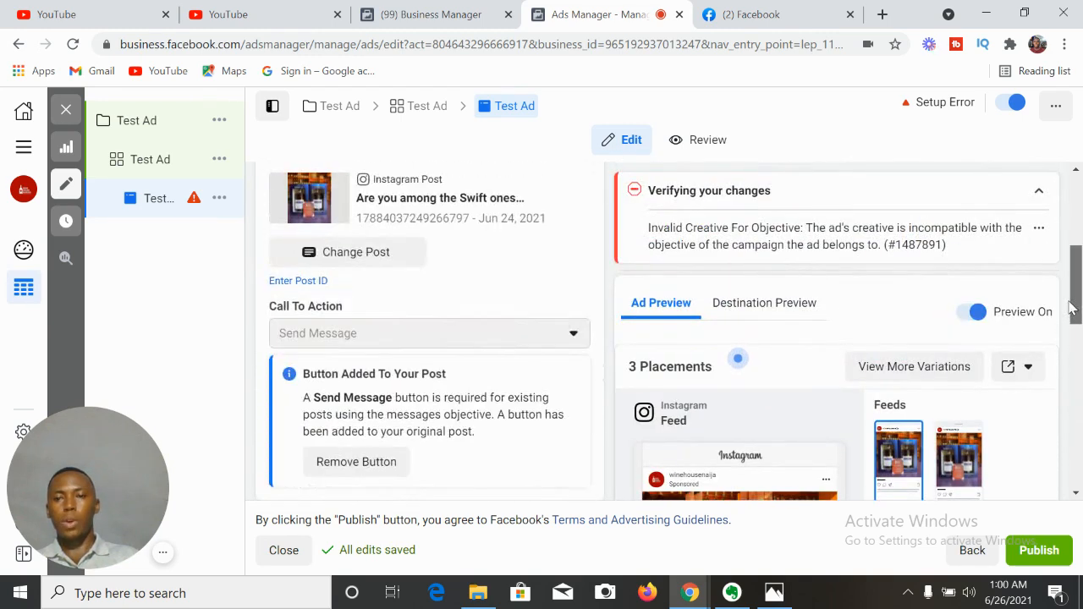
left_click(354, 252)
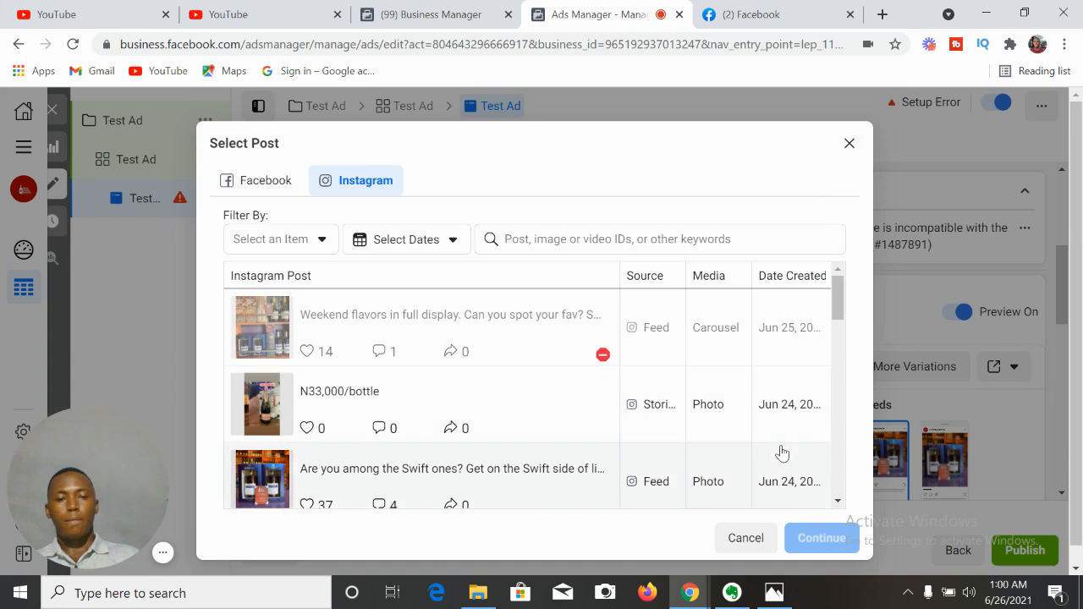
left_click(743, 542)
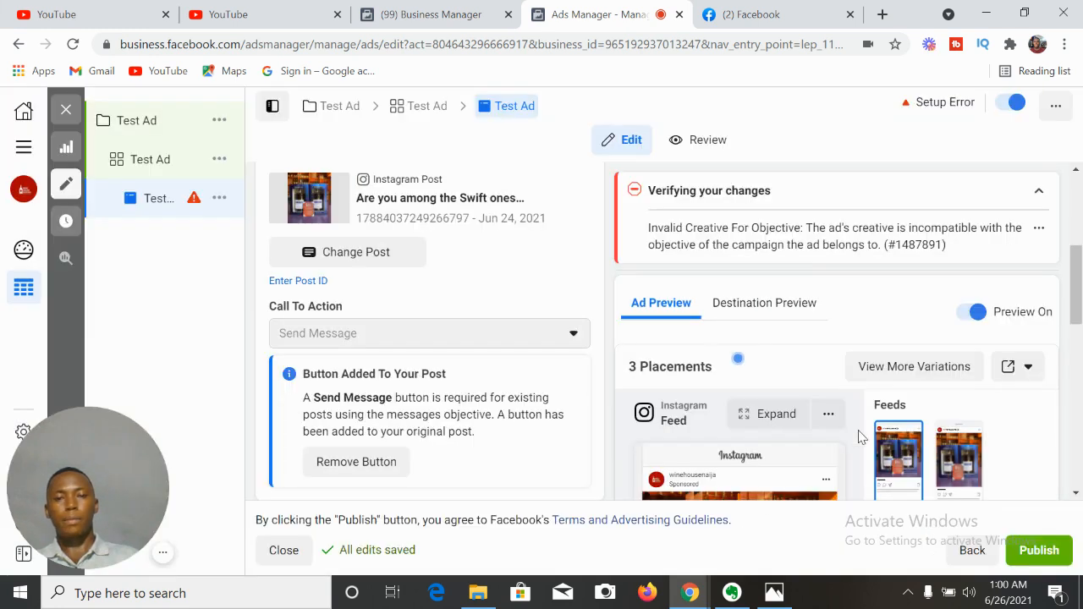
Step: Start creating a new message template for the ad
scroll(1077, 339, "down", 2)
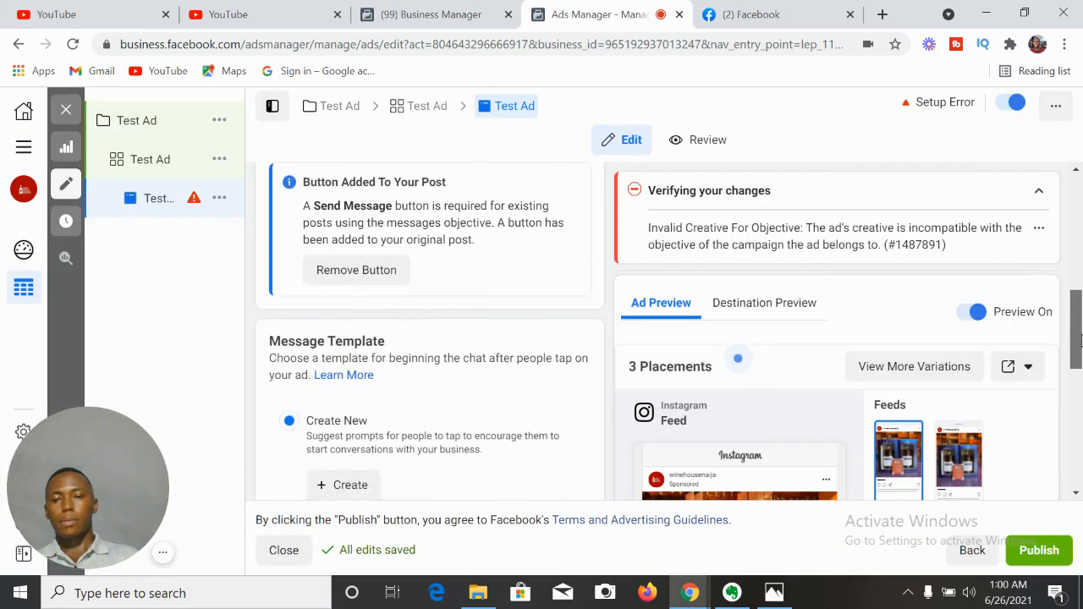
scroll(1079, 338, "down", 2)
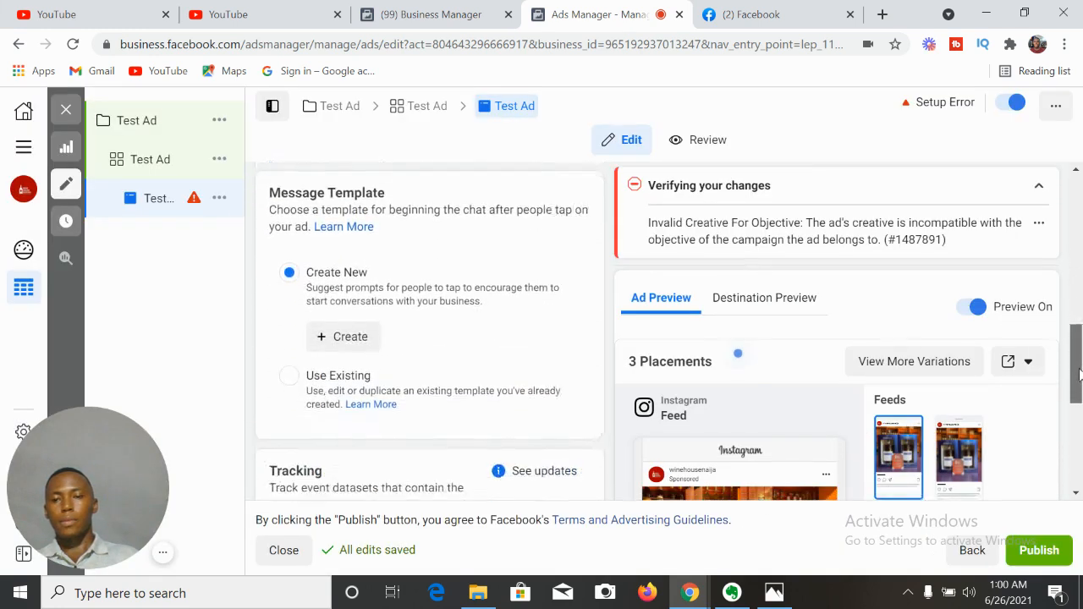
left_click(347, 337)
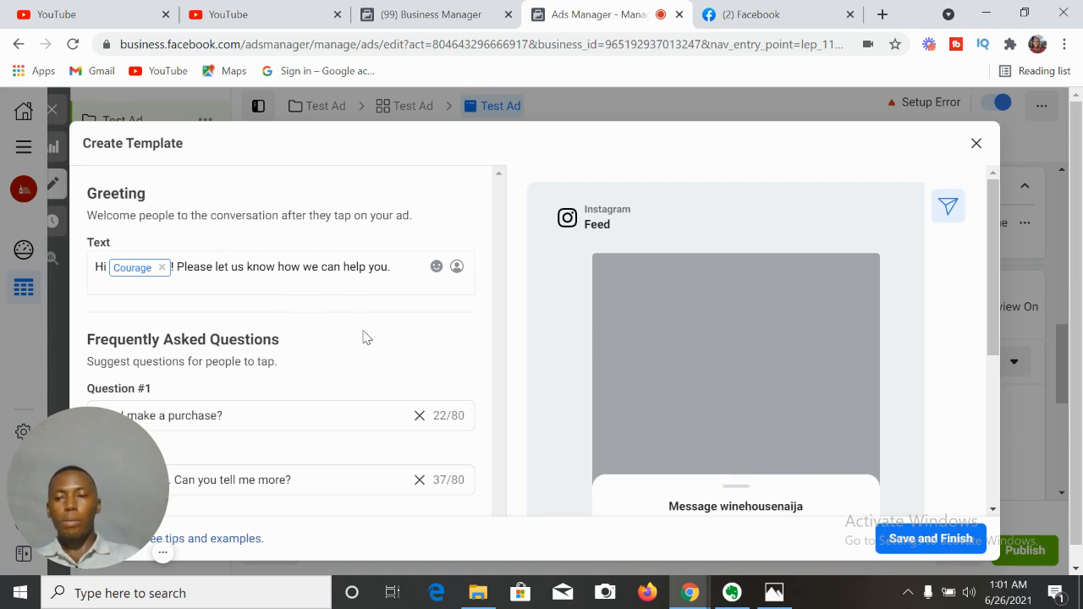
mouse_move(128, 485)
left_click_drag(162, 505, 681, 322)
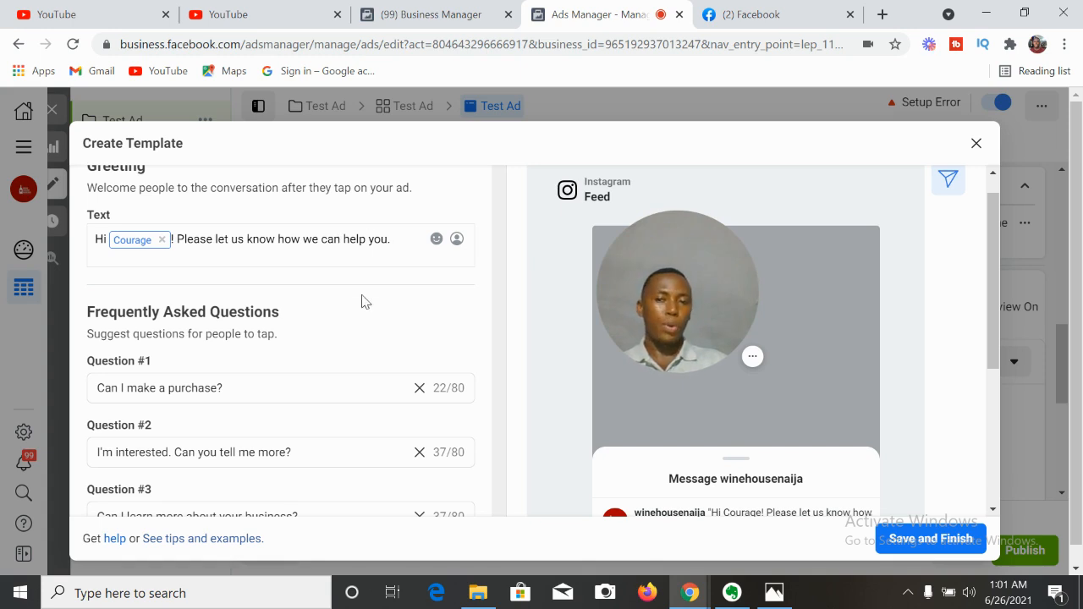
Step: Change the template's greeting text to "Hi {{user_first_name}} how may I be of service to you today?"
left_click(392, 242)
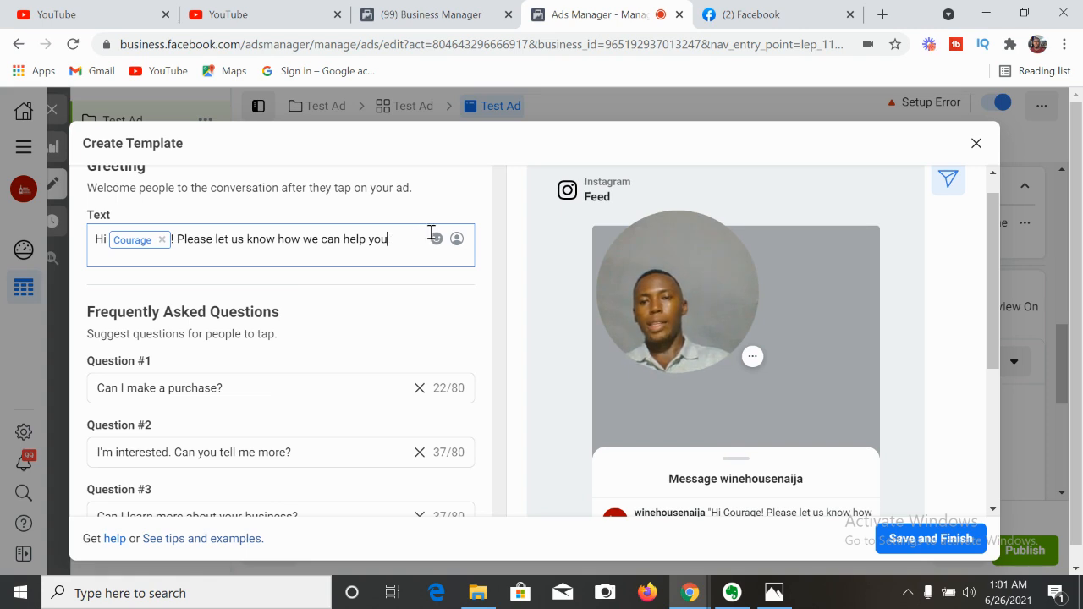
key("BackSpace")
key("BackSpace")
key("BackSpace")
key("BackSpace")
key("BackSpace")
key("BackSpace")
key("BackSpace")
key("BackSpace")
key("BackSpace")
key("BackSpace")
key("BackSpace")
key("BackSpace")
key("BackSpace")
key("BackSpace")
key("BackSpace")
key("BackSpace")
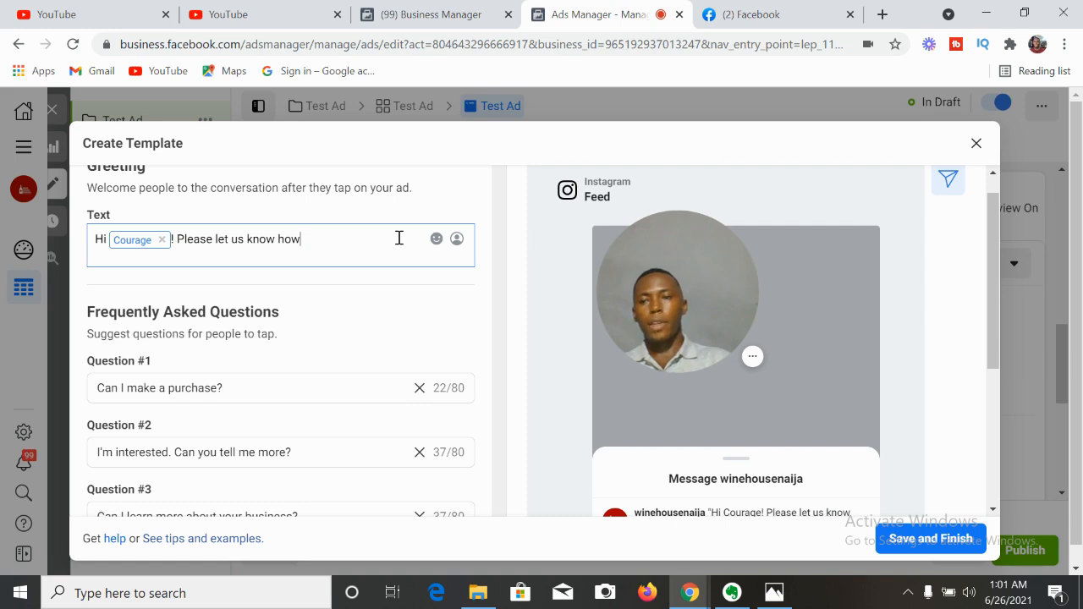
key("BackSpace")
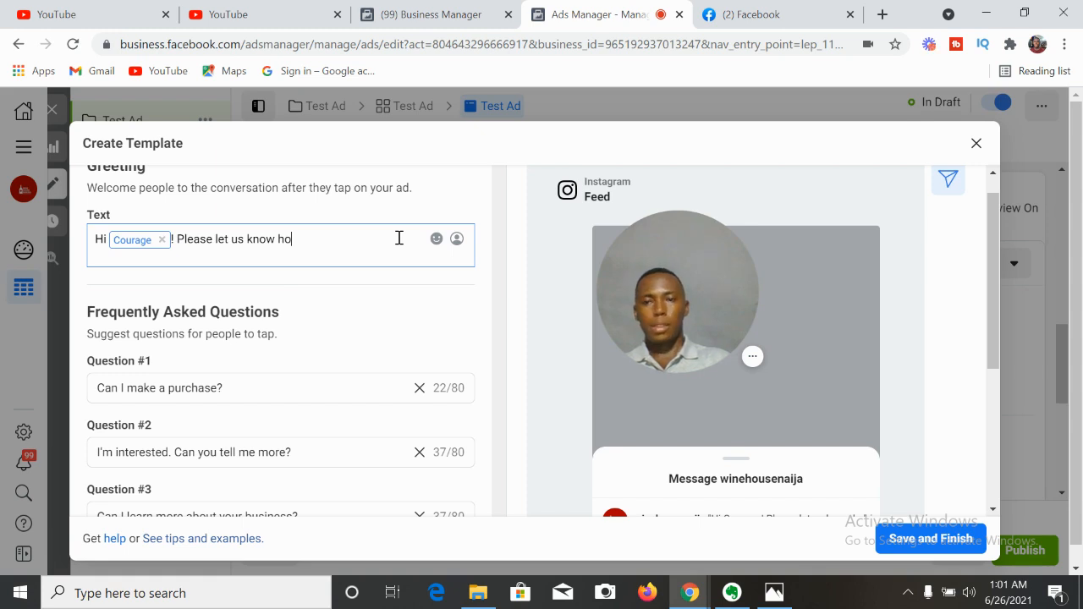
key("BackSpace")
key("BackSpace")
key("BackSpace")
key("BackSpace")
key("BackSpace")
key("BackSpace")
key("BackSpace")
key("BackSpace")
key("BackSpace")
key("BackSpace")
key("BackSpace")
key("BackSpace")
key("BackSpace")
key("BackSpace")
key("BackSpace")
key("BackSpace")
key("BackSpace")
key("BackSpace")
key("BackSpace")
key("BackSpace")
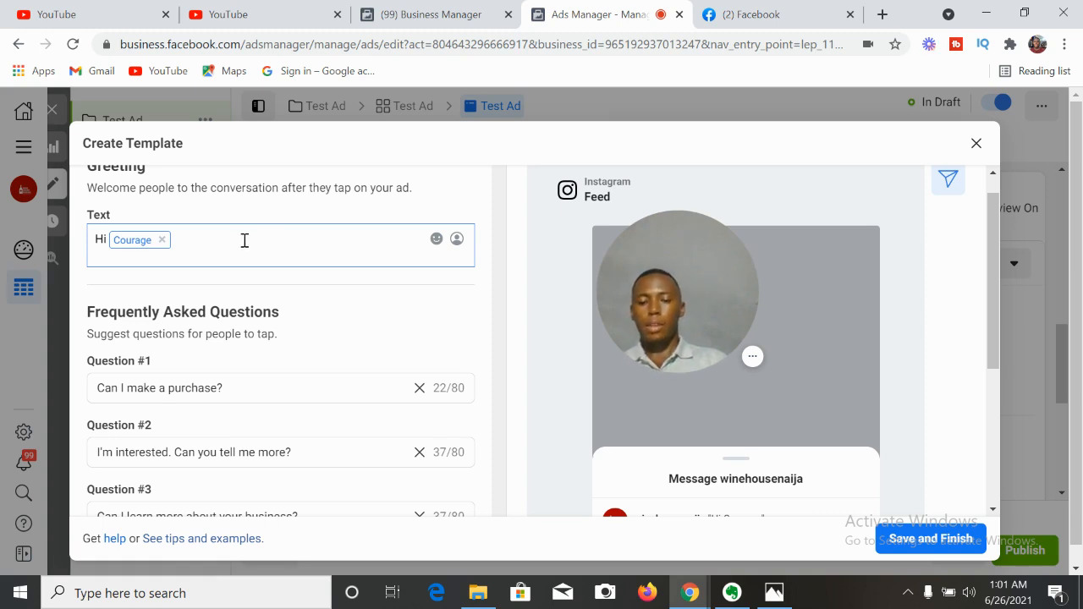
type("hname}}")
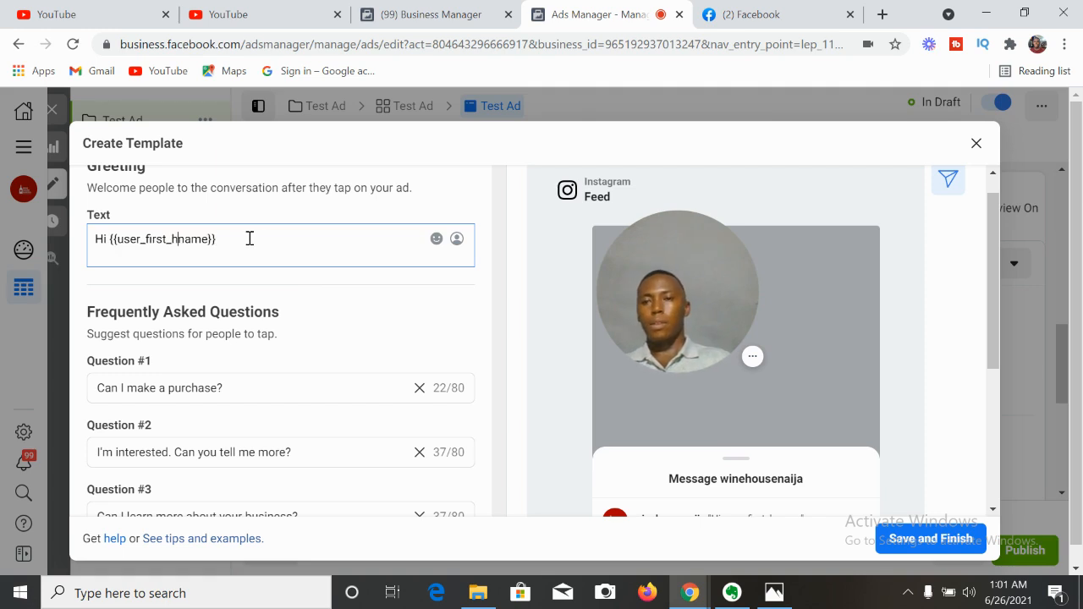
key("BackSpace")
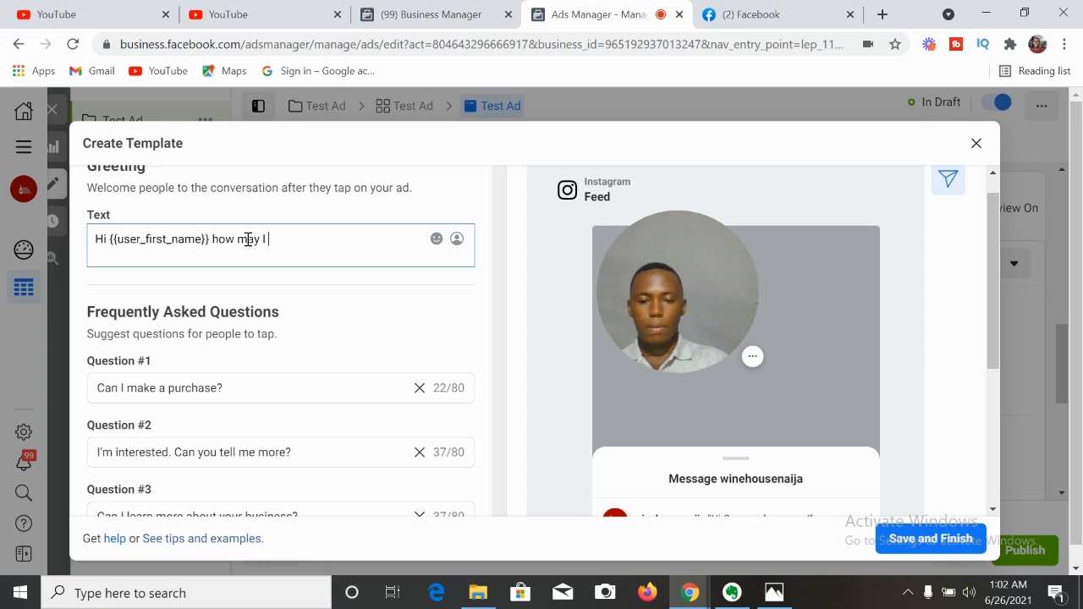
type("be of service ")
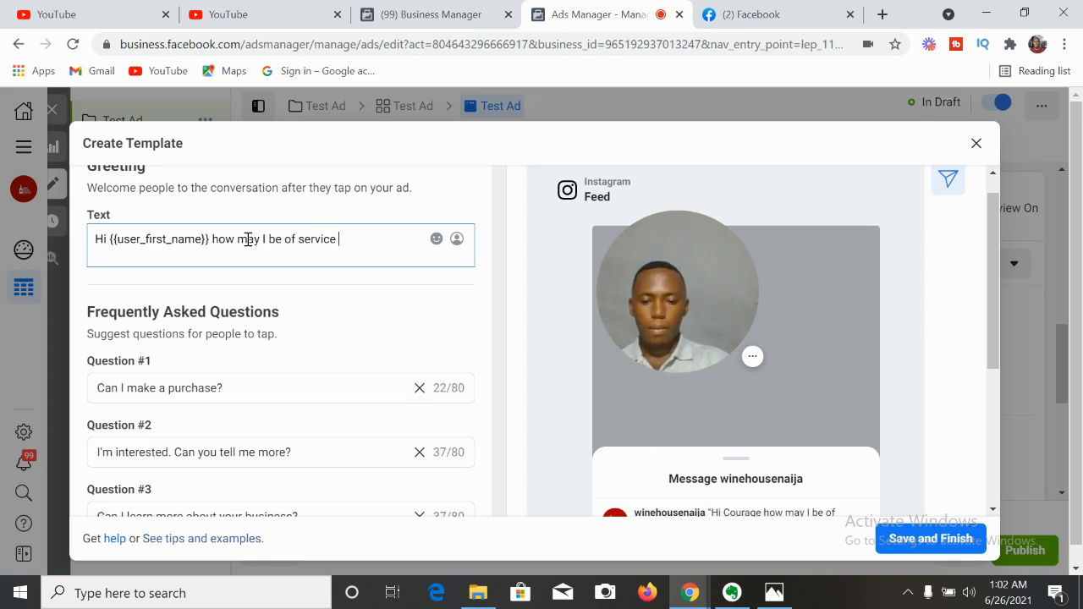
type("to you today?")
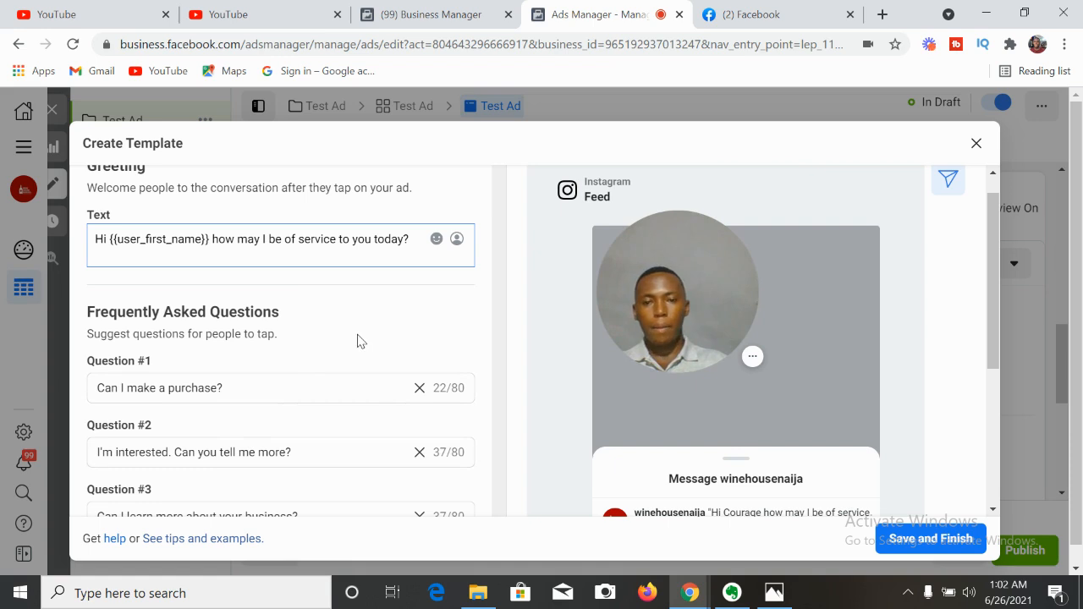
Step: Review the template's three frequently asked questions and how they appear in the message preview
left_click_drag(990, 272, 996, 314)
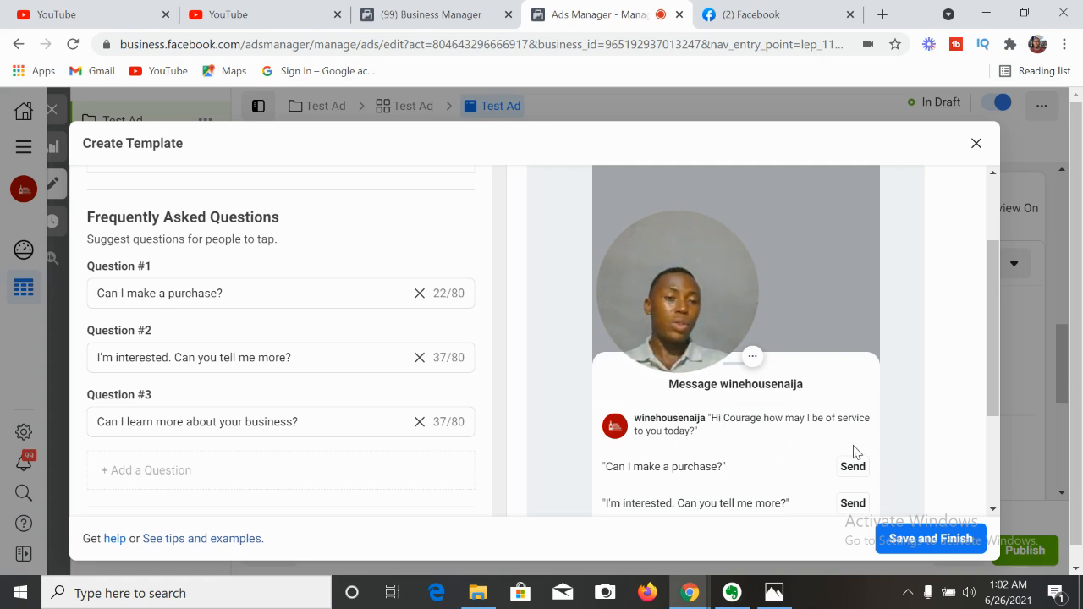
left_click_drag(993, 350, 996, 391)
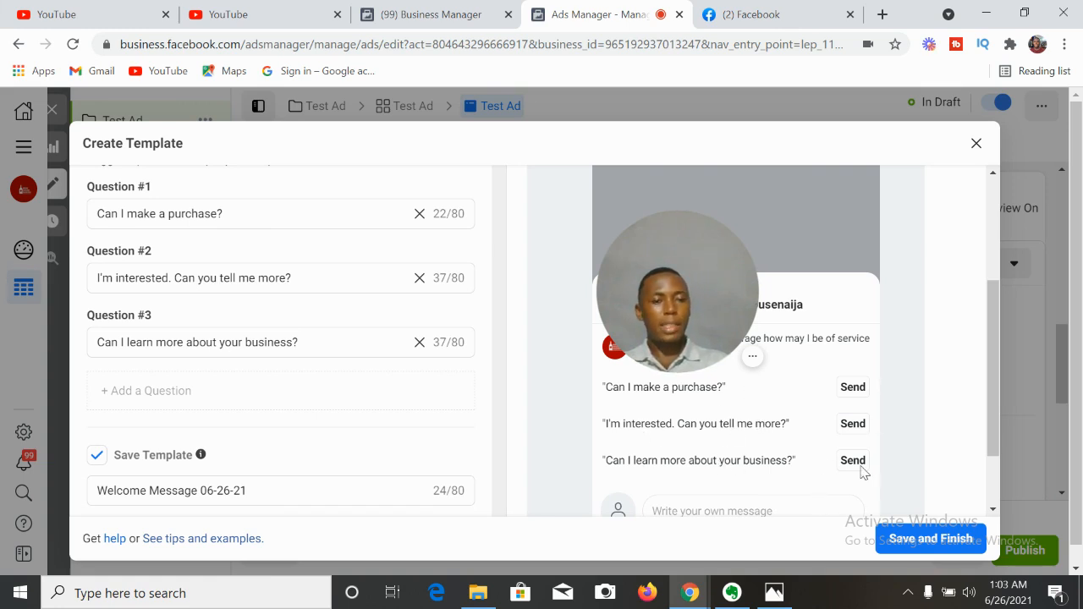
mouse_move(992, 385)
left_mouse_down()
mouse_move(988, 421)
mouse_move(991, 374)
left_mouse_up()
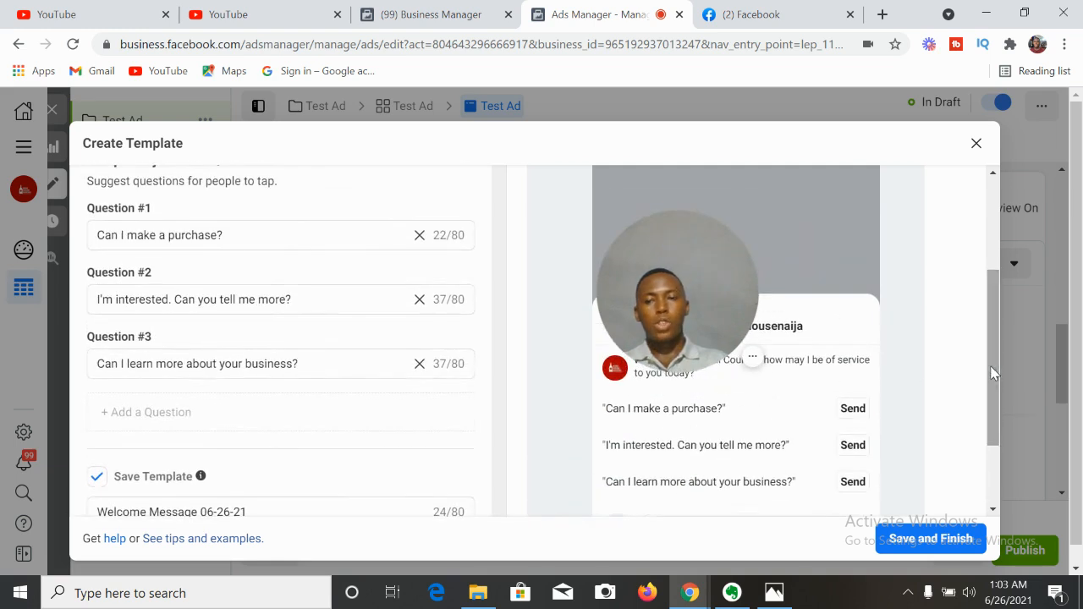
left_click(274, 237)
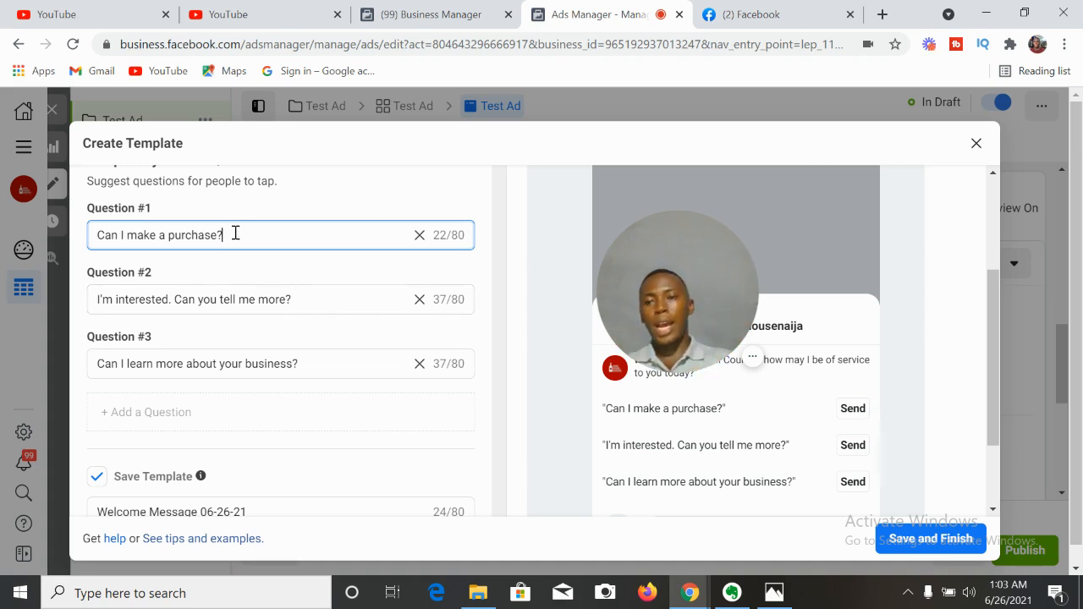
left_click(305, 302)
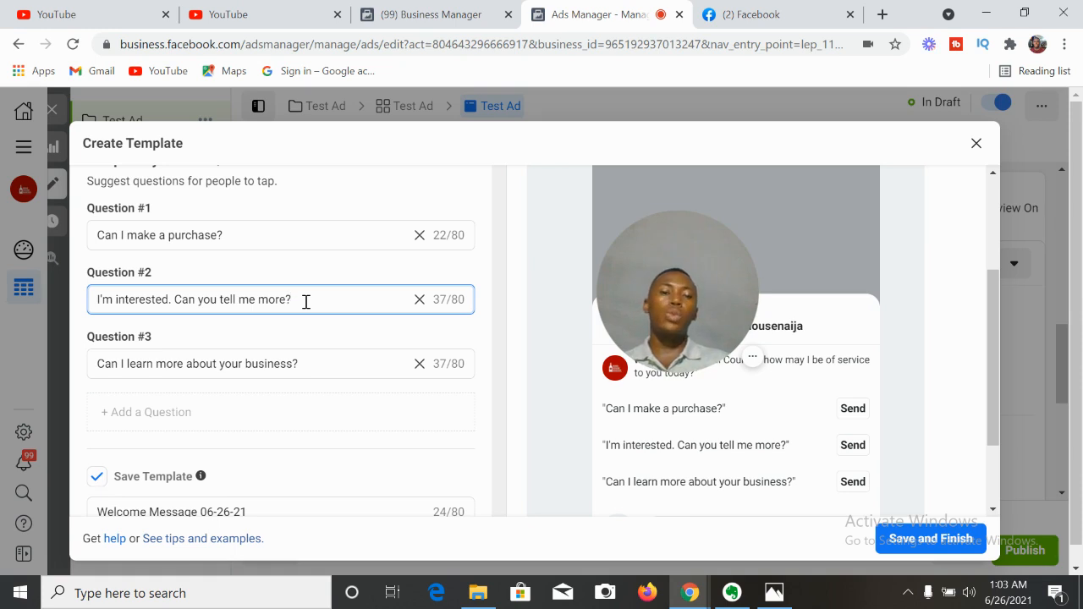
left_click(307, 365)
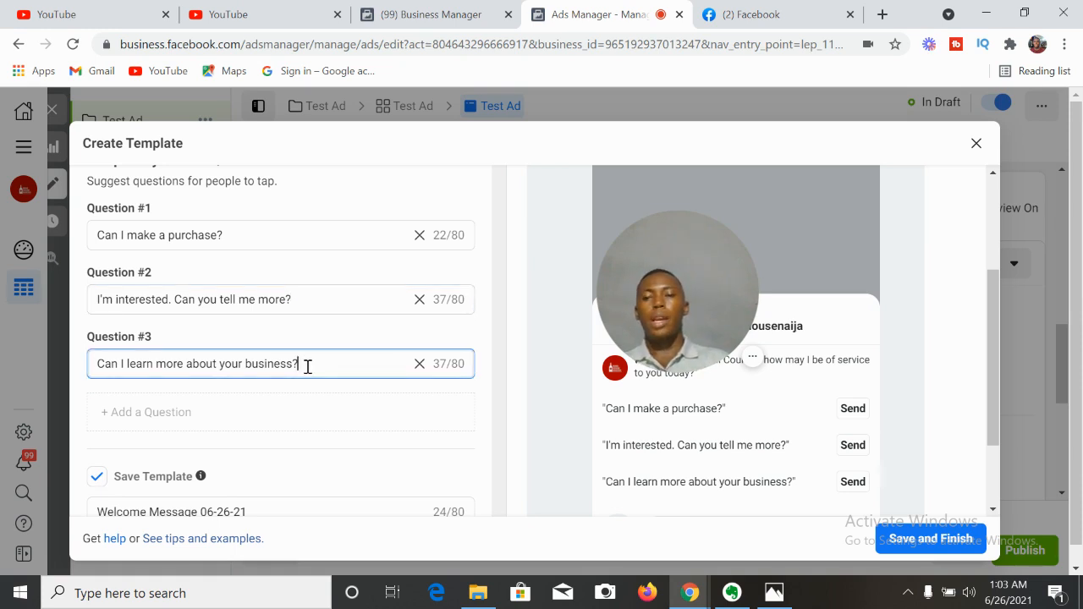
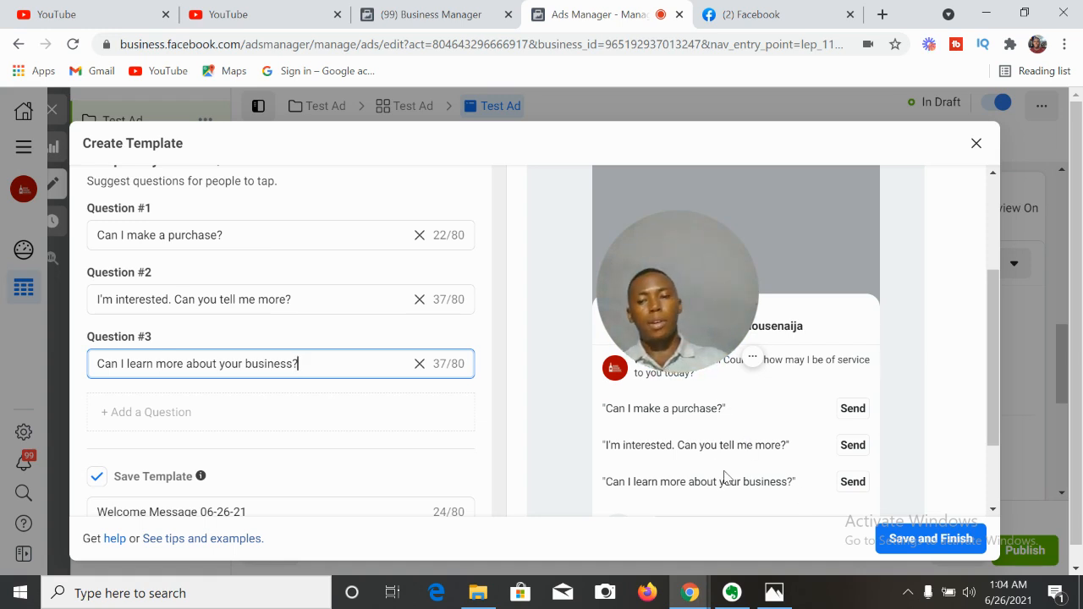
Step: Leave the new message template without saving its changes and return to the ad's Message Template section
left_click(977, 146)
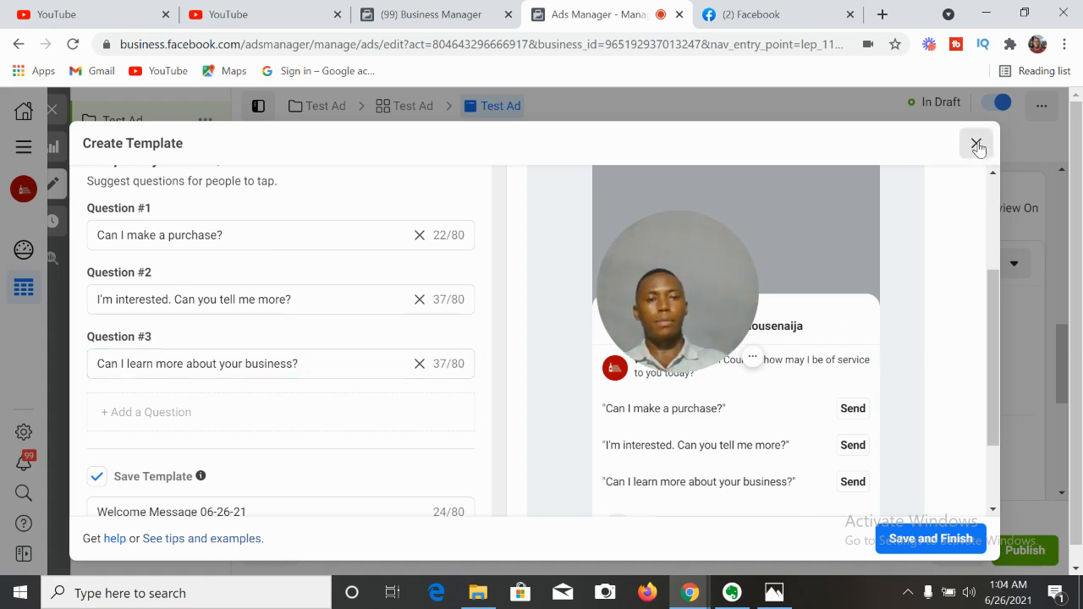
left_click_drag(696, 280, 105, 508)
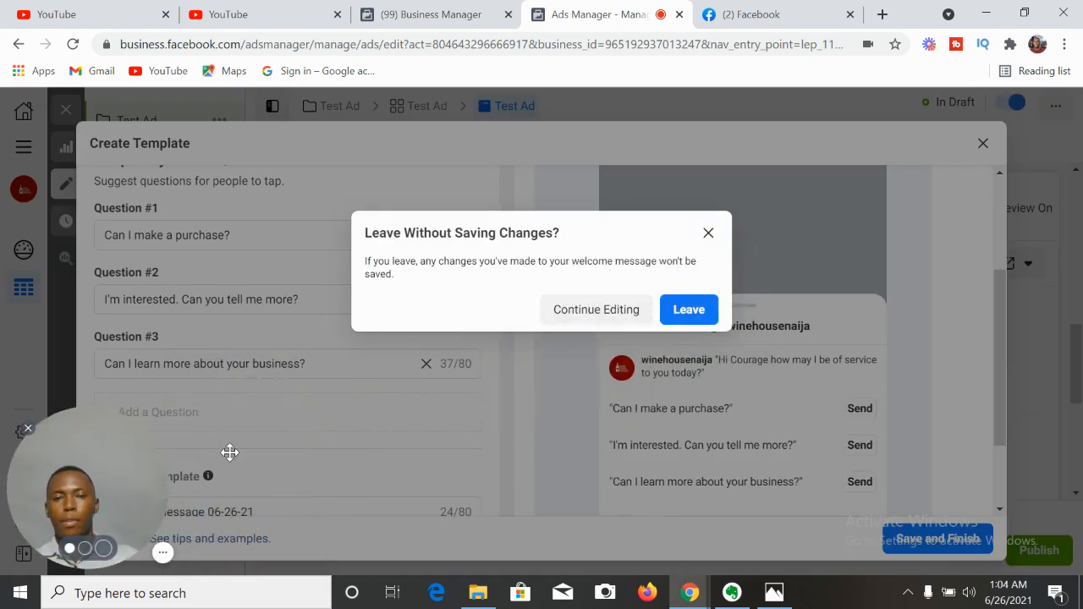
left_click(687, 310)
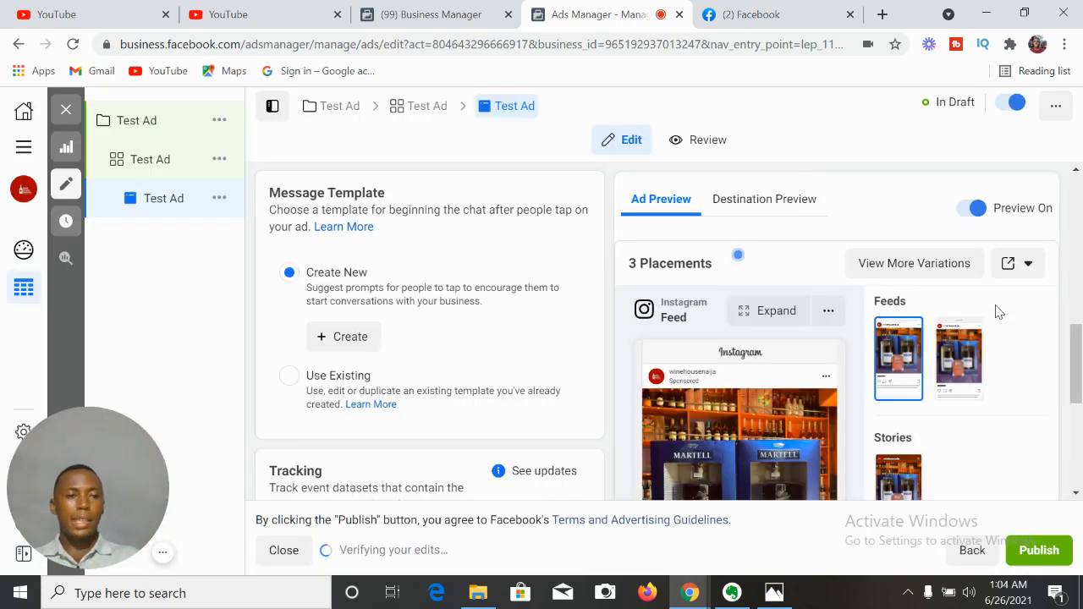
mouse_move(1074, 386)
left_mouse_down()
mouse_move(1078, 461)
mouse_move(1078, 353)
mouse_move(1077, 379)
left_mouse_up()
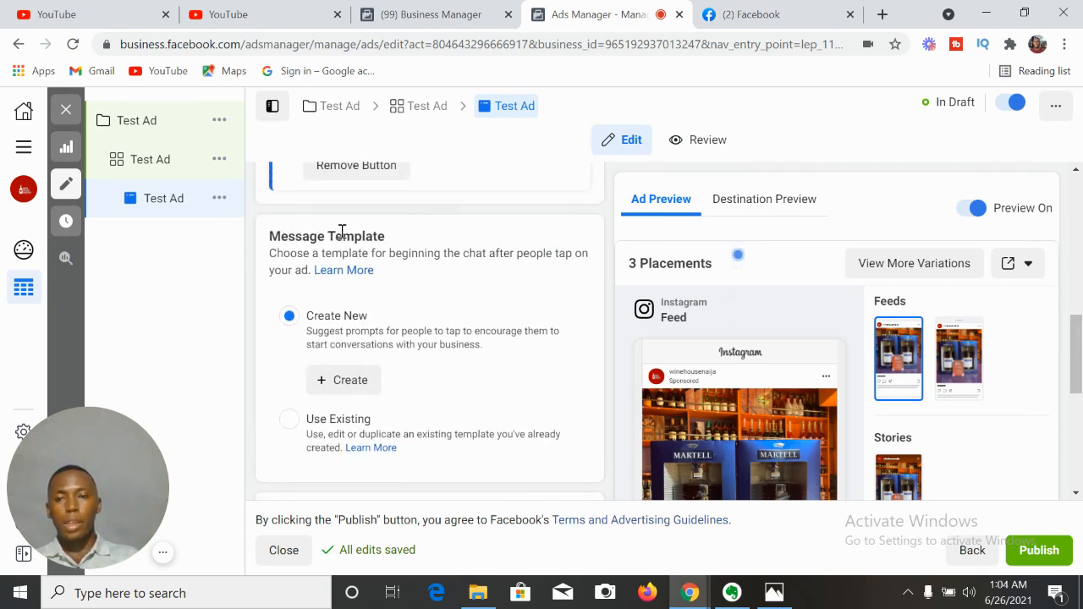
left_click_drag(386, 240, 271, 241)
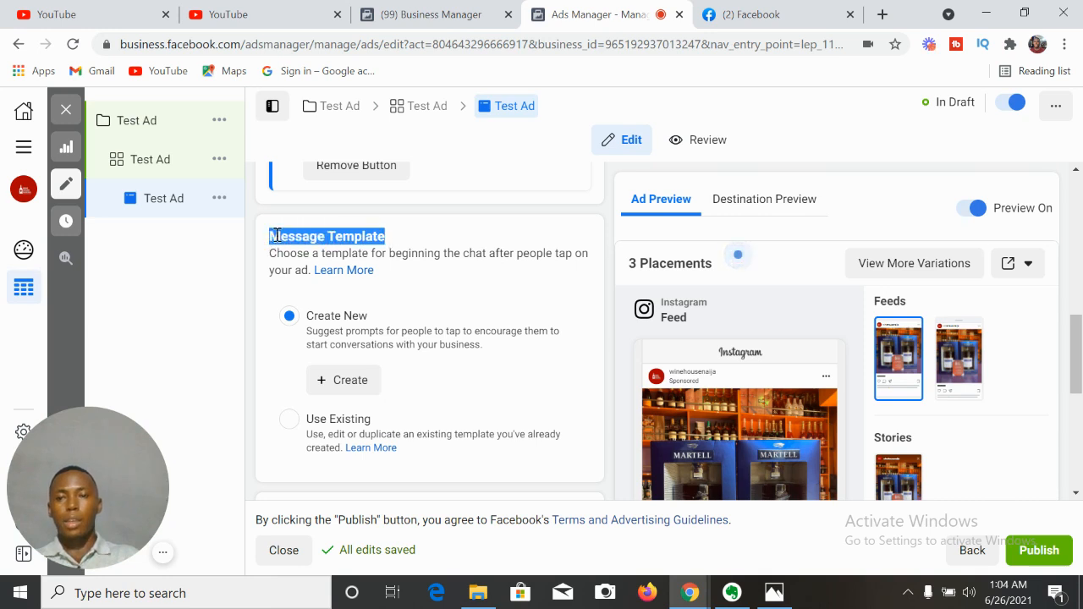
left_click(409, 242)
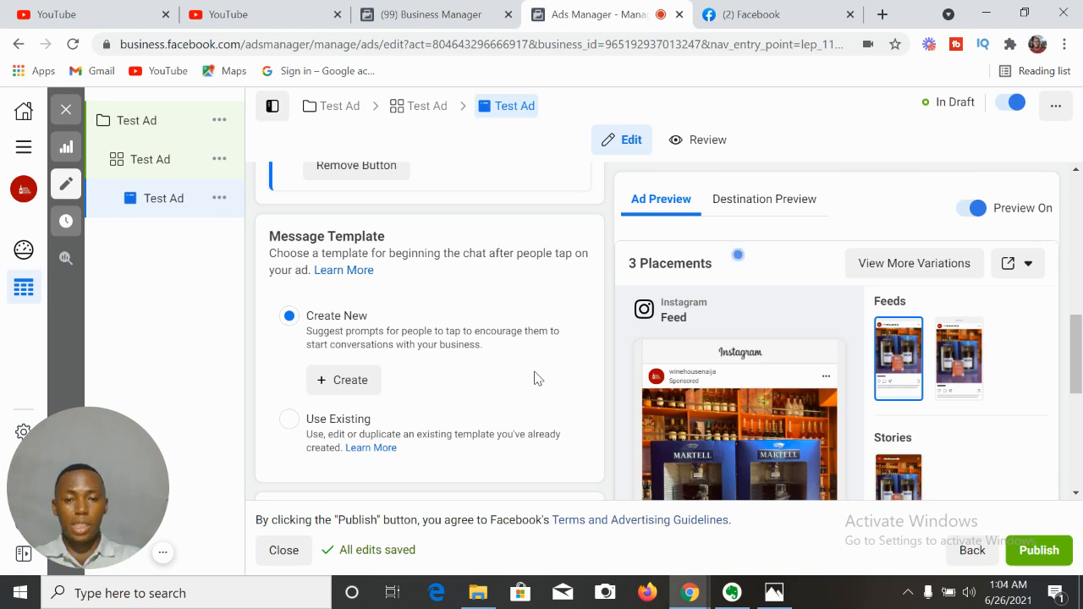
Step: Change the ad setup from using an existing post to Create Ad
left_click_drag(1076, 348, 1079, 214)
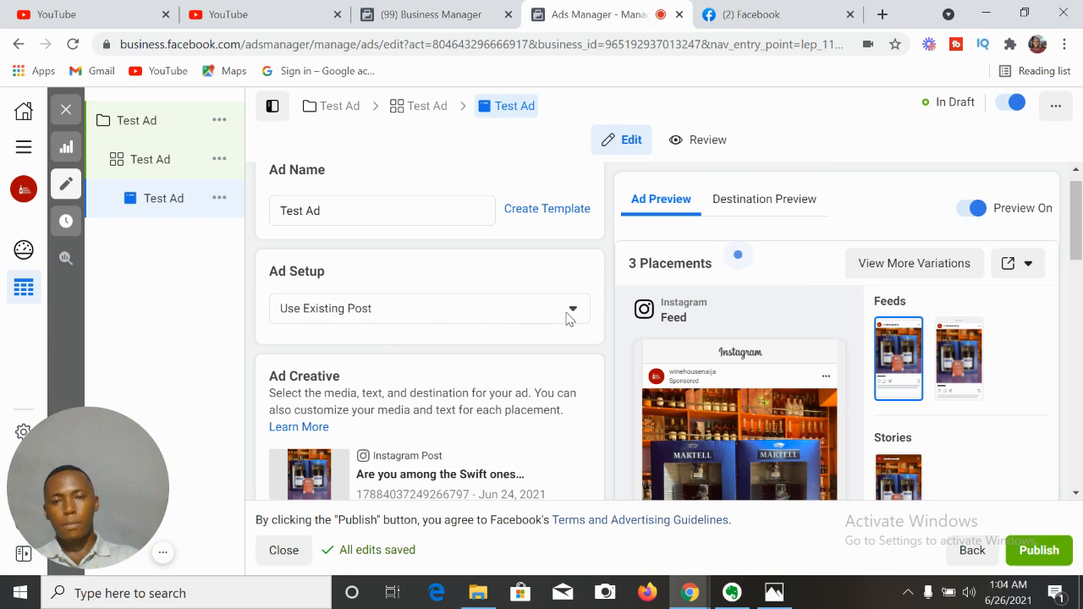
left_click(574, 312)
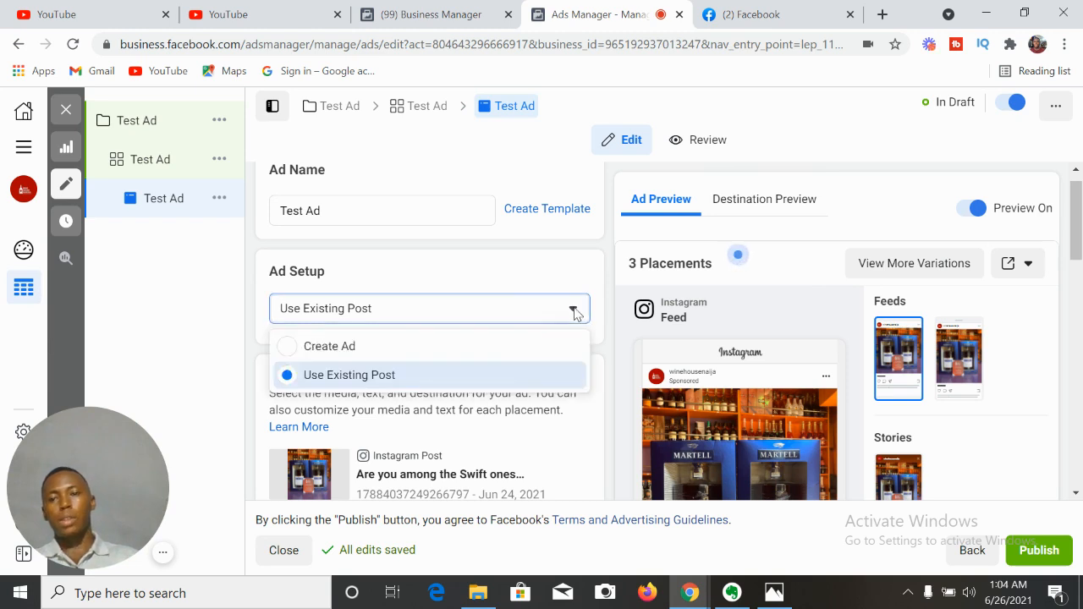
left_click(297, 349)
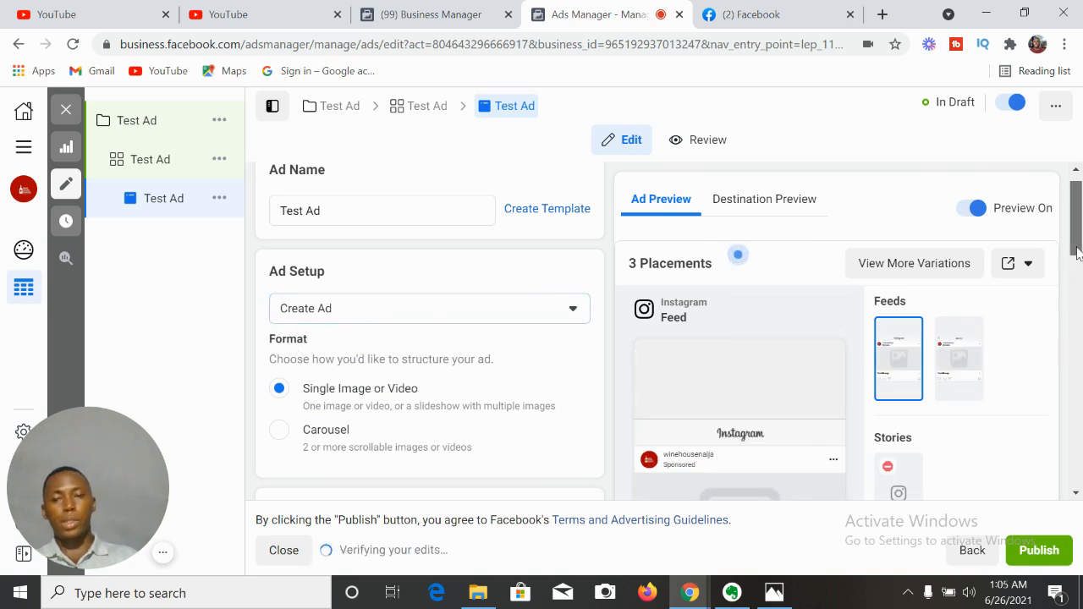
Step: Choose the account video Moet NIR.MOV as the ad's media and proceed to cropping
scroll(495, 308, "down", 5)
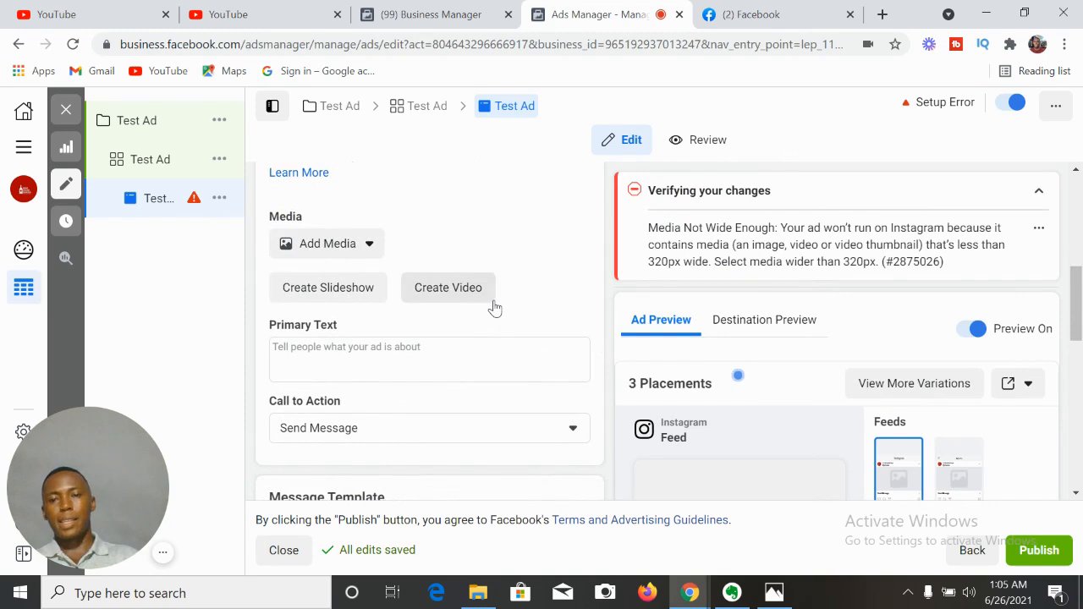
left_click(358, 247)
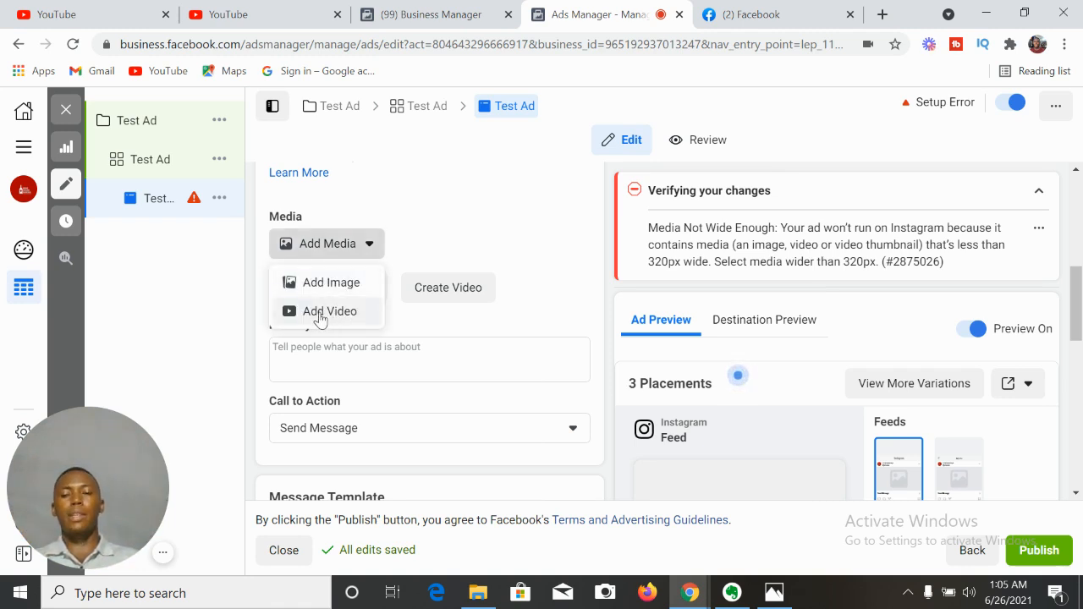
left_click(322, 313)
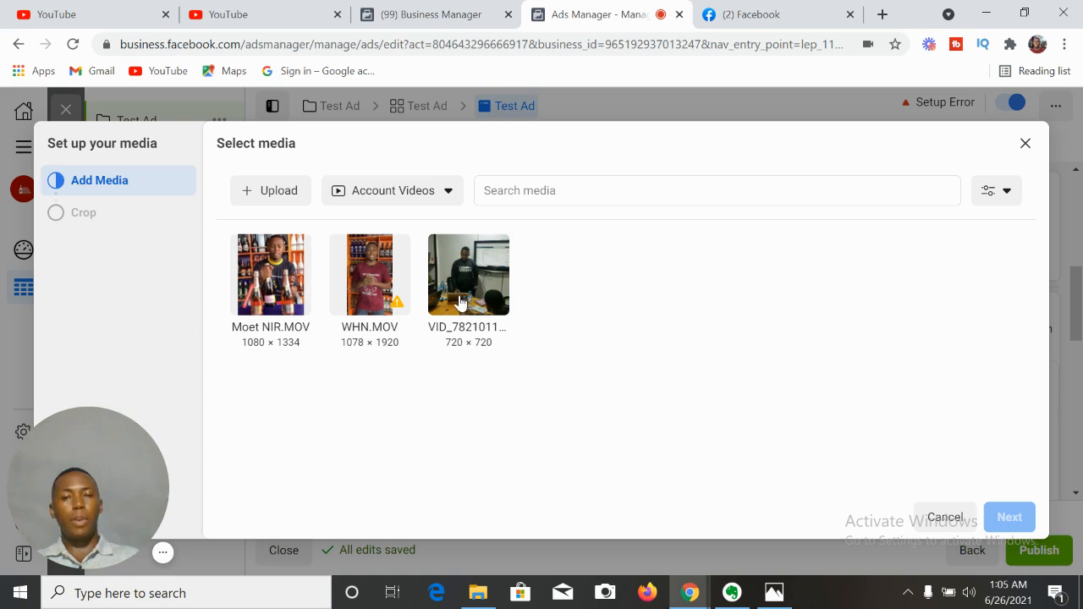
left_click(274, 291)
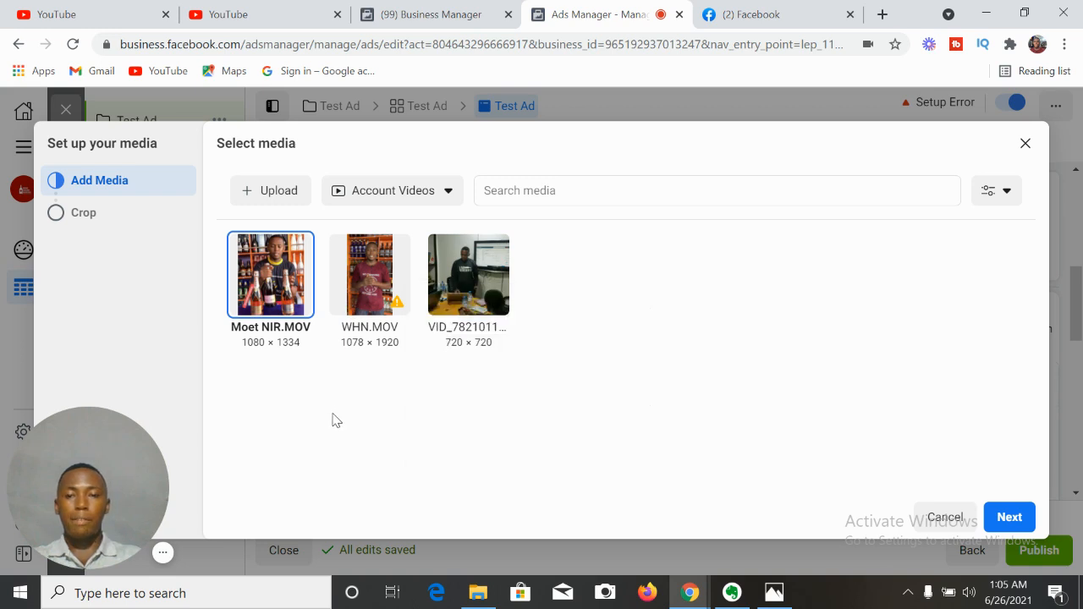
left_click(280, 193)
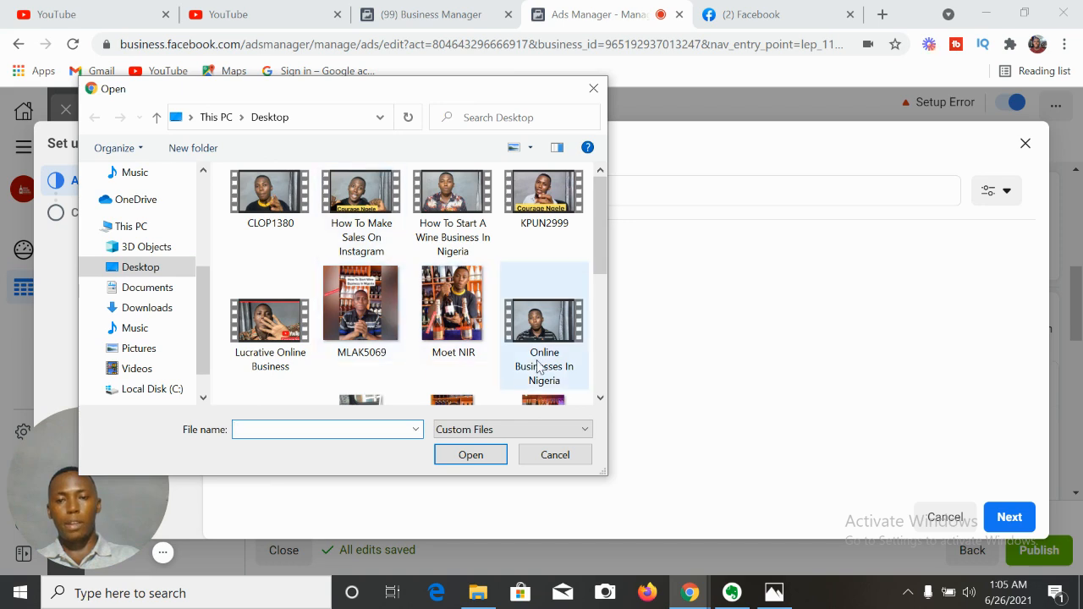
left_click(555, 455)
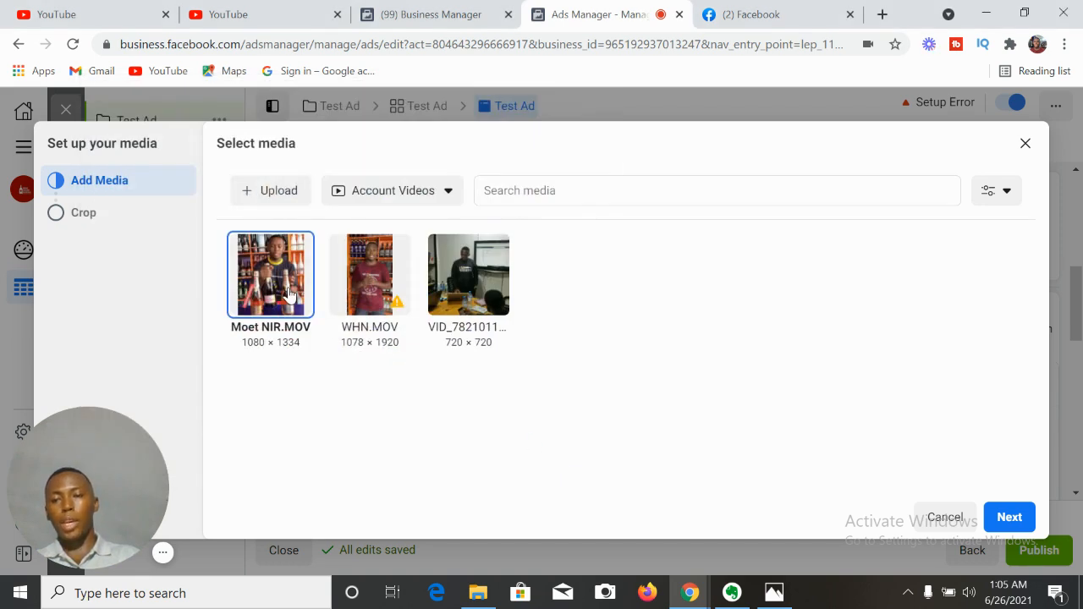
left_click(1009, 519)
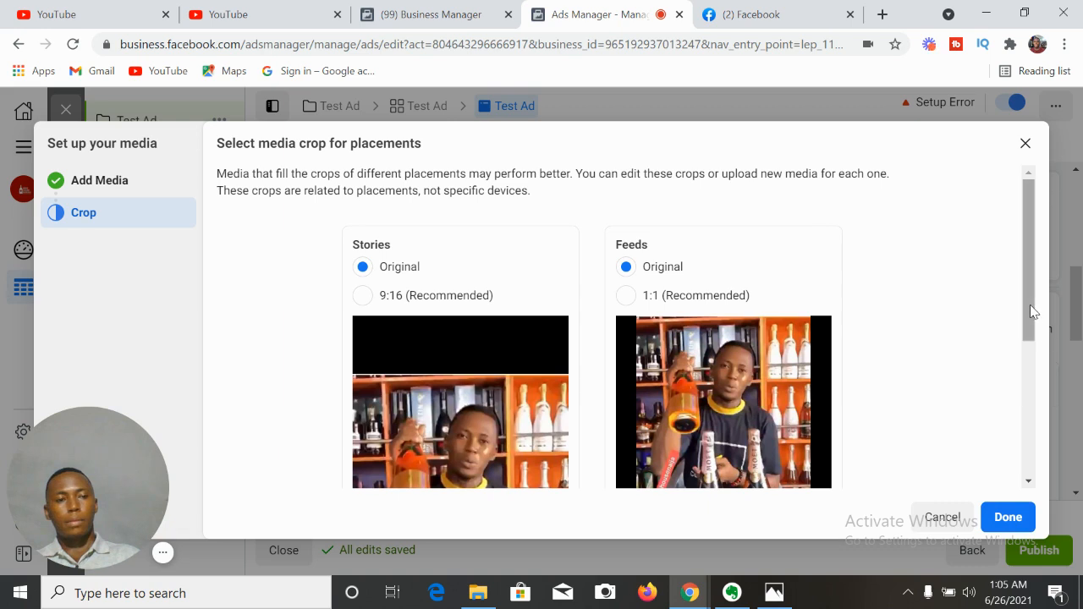
Step: Compare the recommended 9:16 crop for Stories and 1:1 crop for Feeds with the Original crops
left_click_drag(1030, 307, 1030, 353)
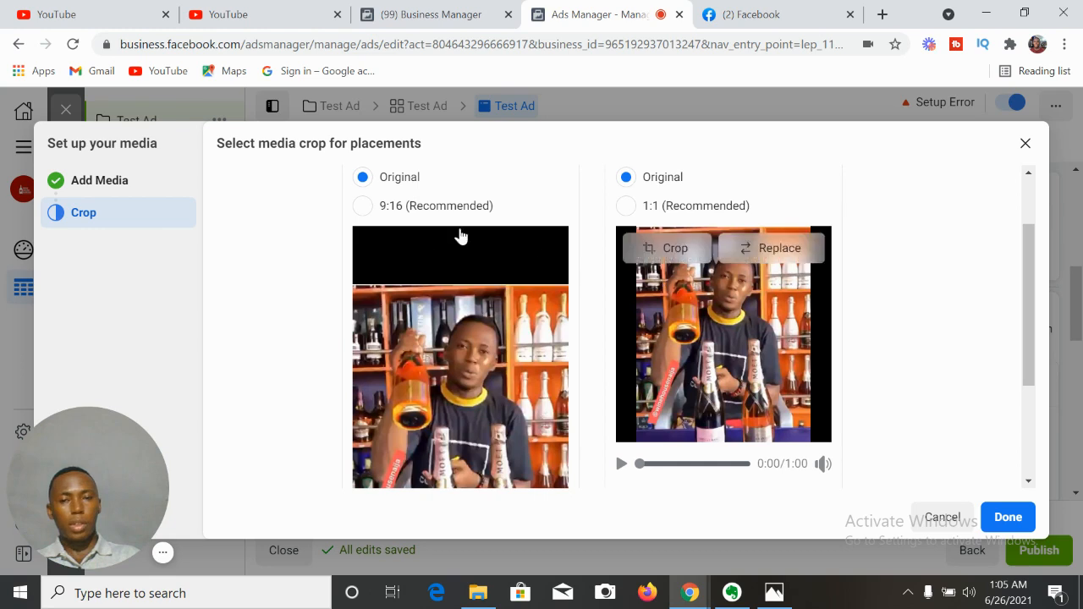
left_click(362, 207)
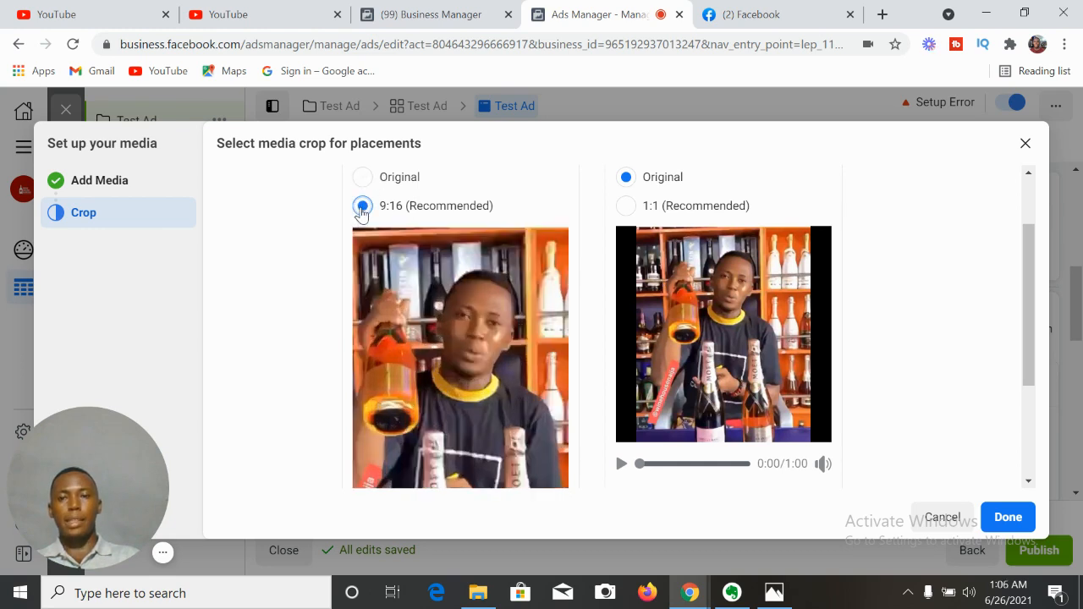
left_click(627, 207)
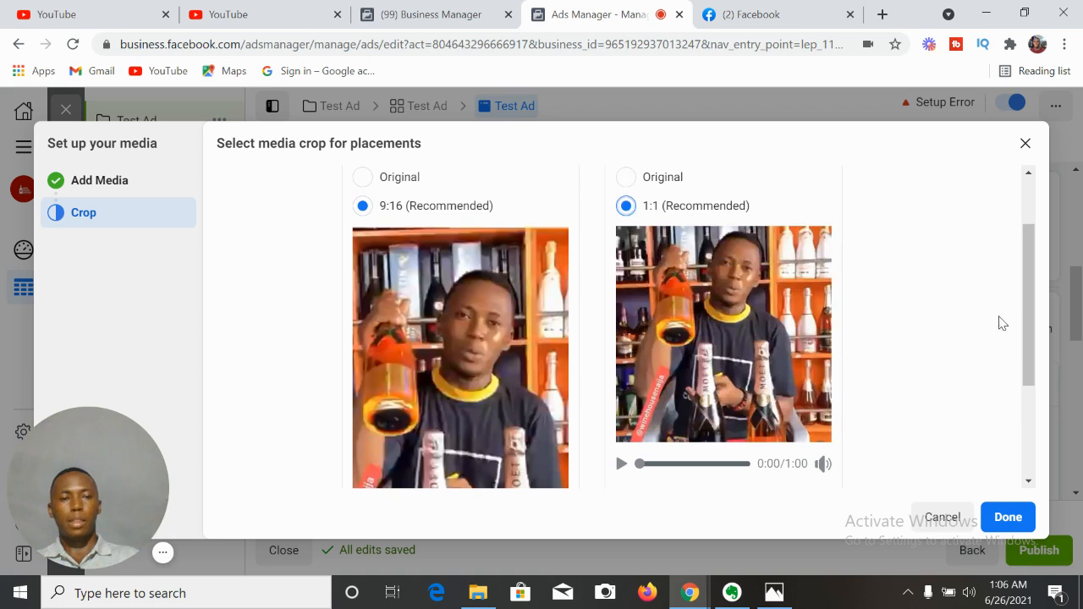
left_click_drag(1027, 303, 1026, 266)
left_click(627, 240)
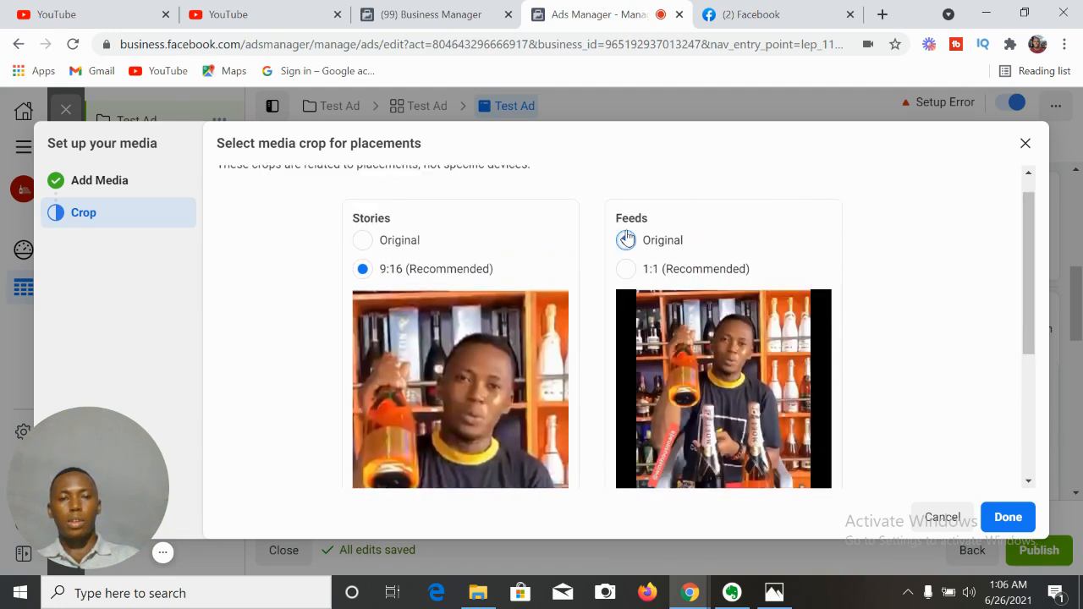
left_click(363, 241)
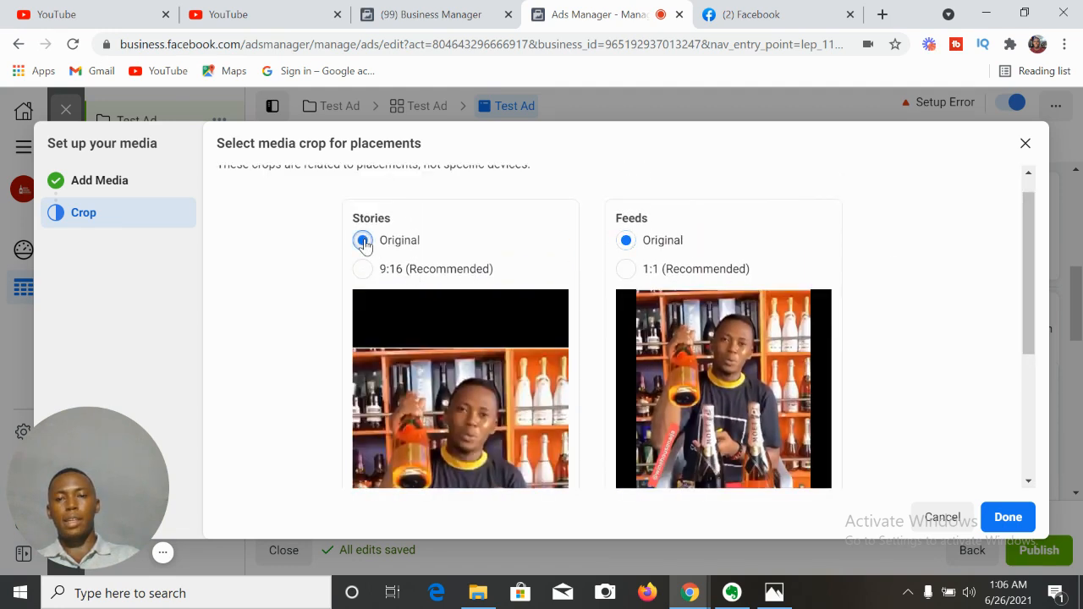
mouse_move(1029, 254)
left_mouse_down()
mouse_move(1033, 381)
mouse_move(1031, 254)
left_mouse_up()
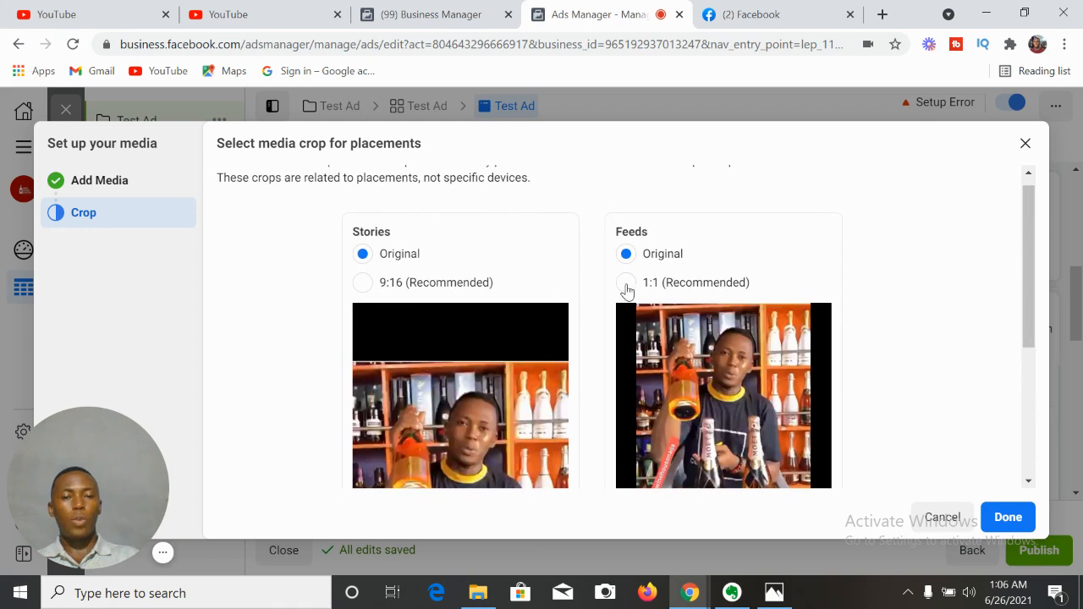
left_click(626, 286)
left_click(626, 286)
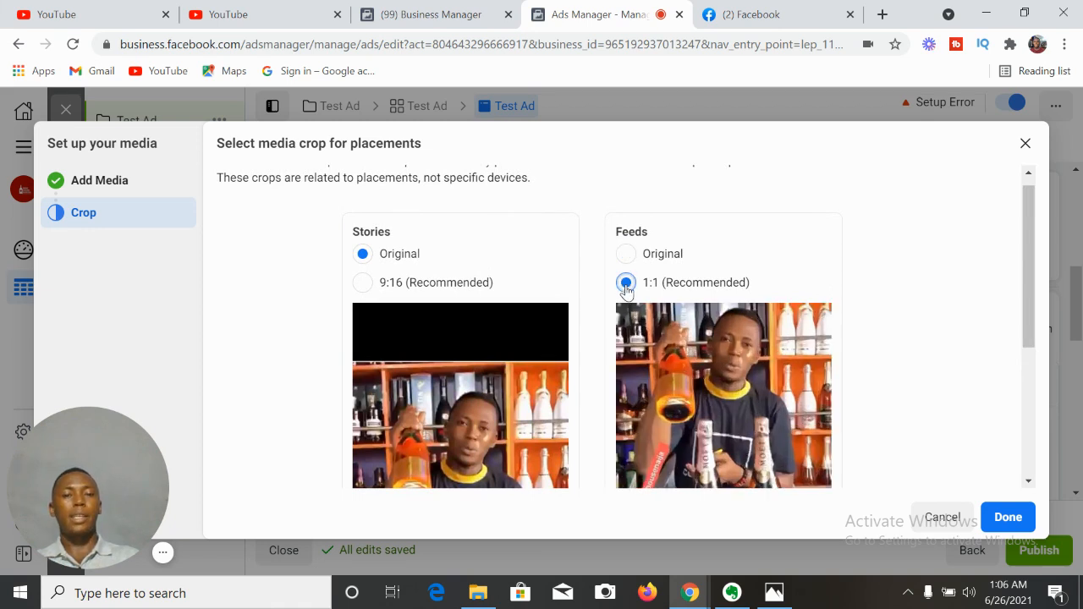
left_click(626, 253)
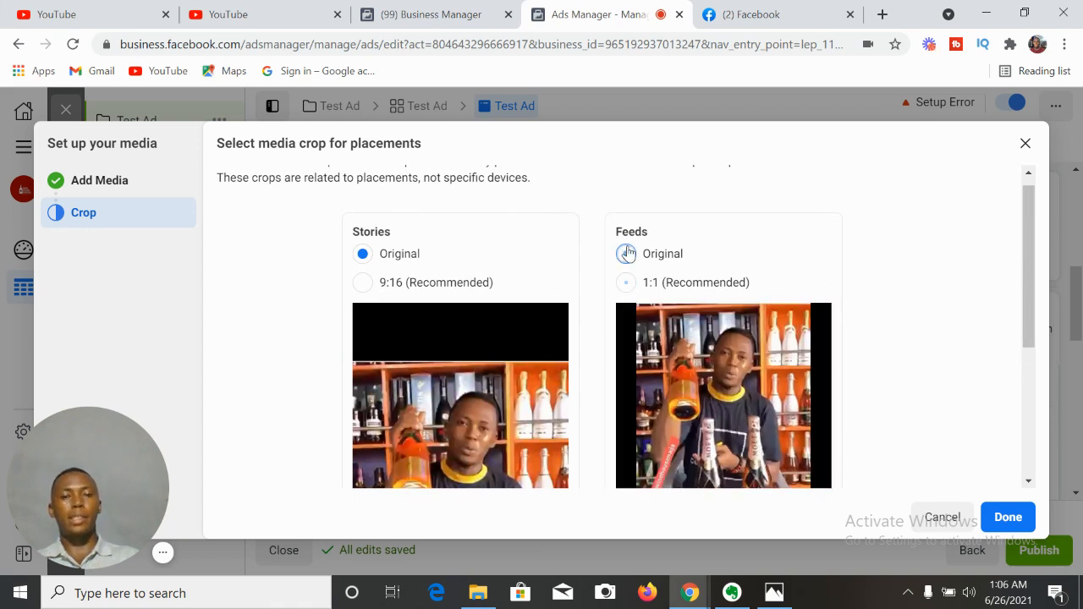
Step: Finish the media setup with the Original crop for both Stories and Feeds
scroll(1035, 381, "down", 1)
scroll(1034, 381, "down", 3)
left_click(1009, 518)
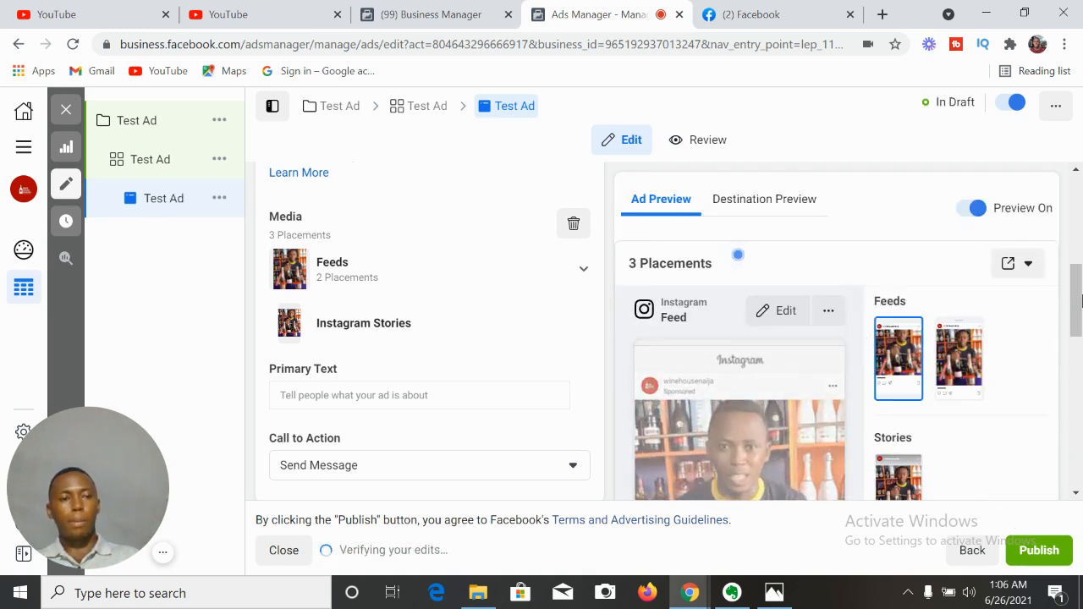
Step: Set the primary text to "We know your birthday is coming up soon, and we have a delicious cake to mark an amazing year for you."
left_click_drag(1080, 305, 1077, 451)
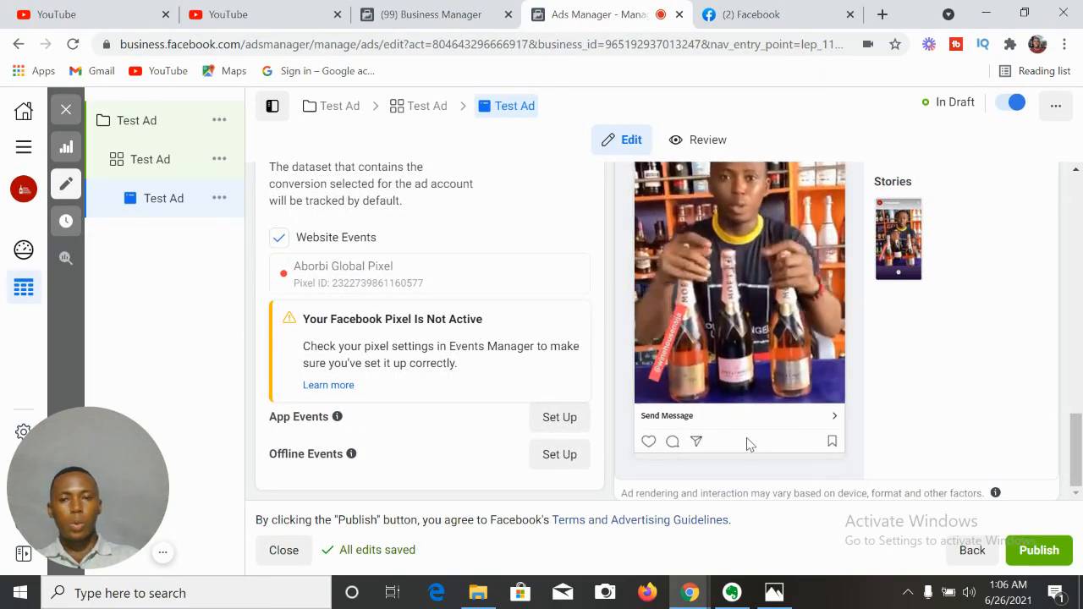
left_click_drag(1080, 451, 1072, 303)
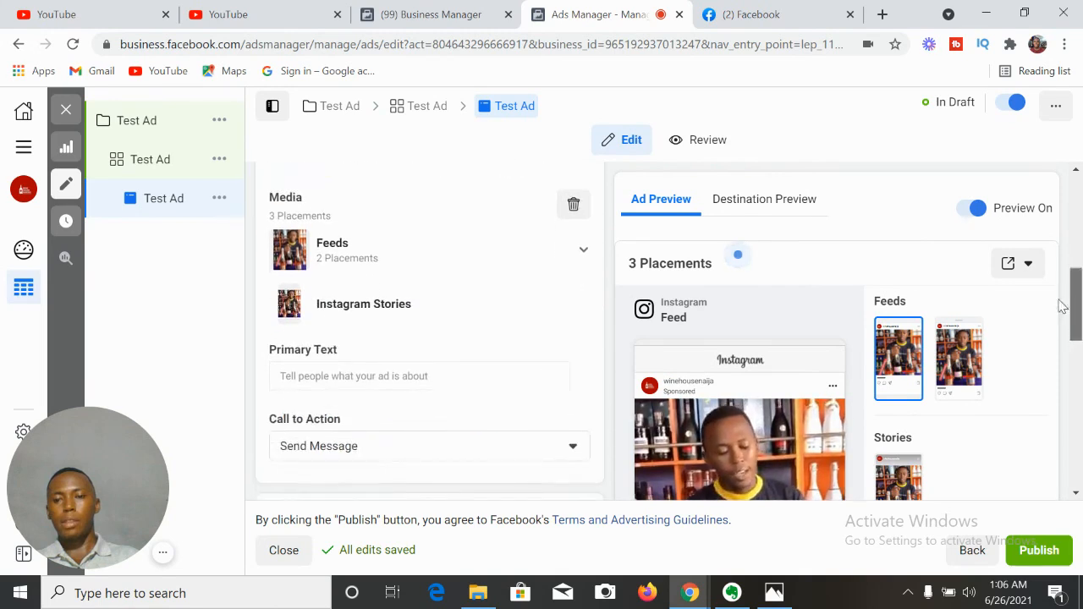
left_click(314, 378)
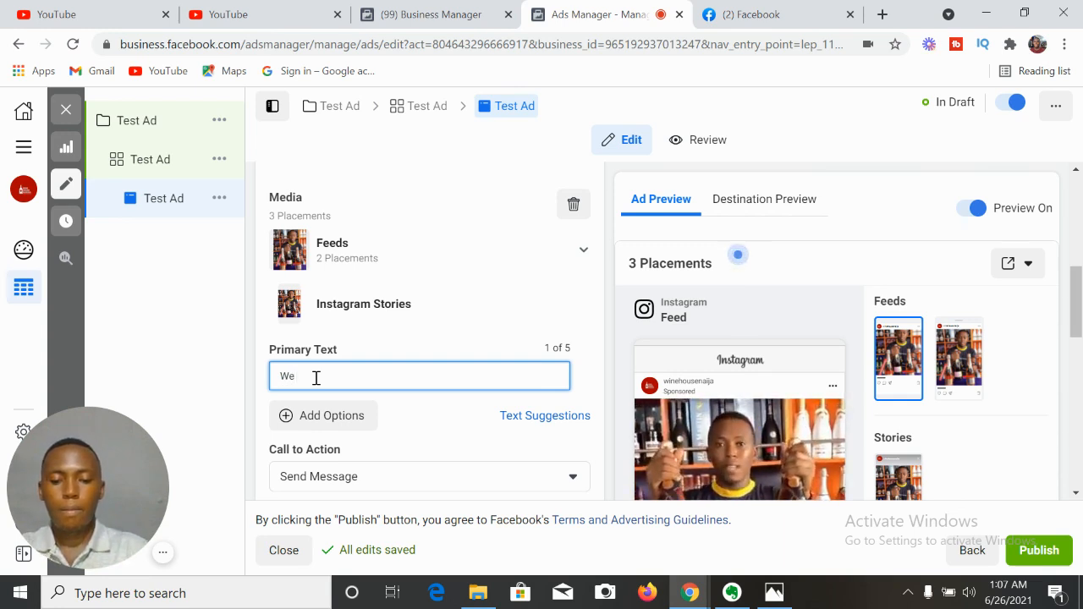
type("know your birthday is coming up soon, a")
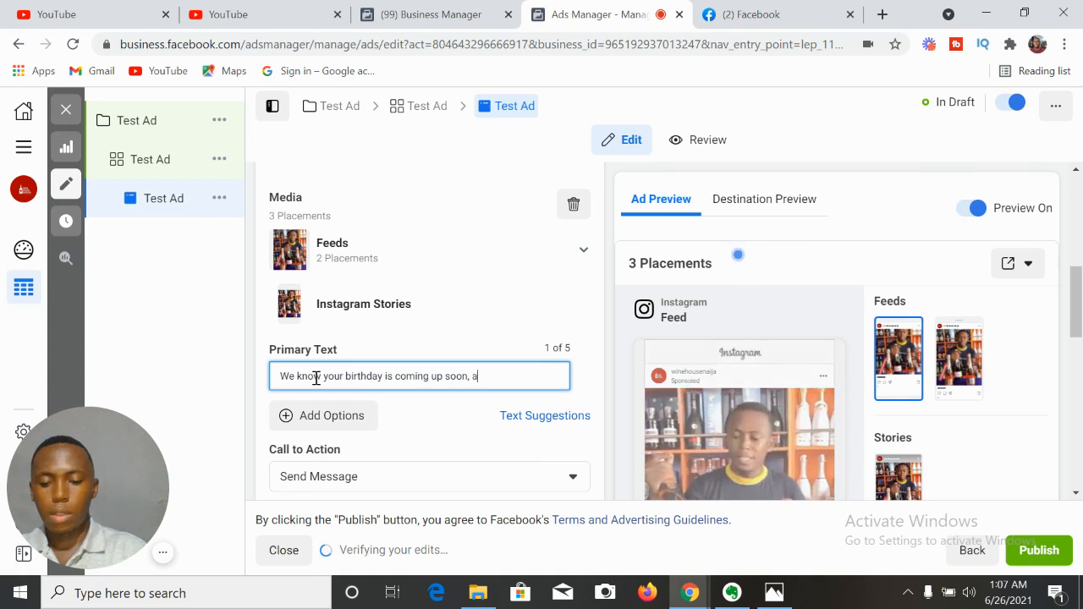
type("nd e")
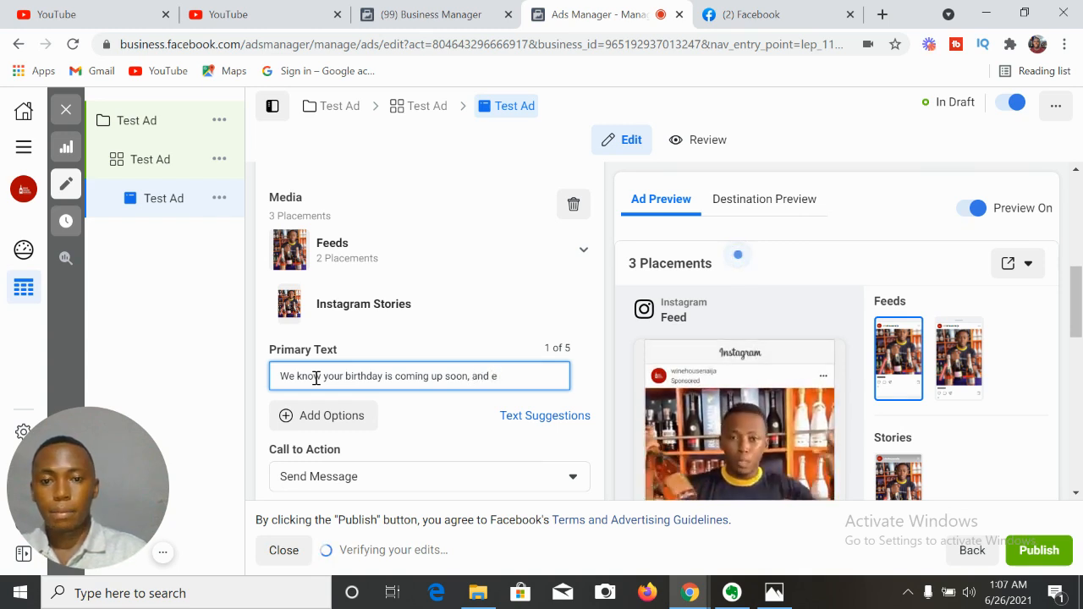
key("BackSpace")
type("we")
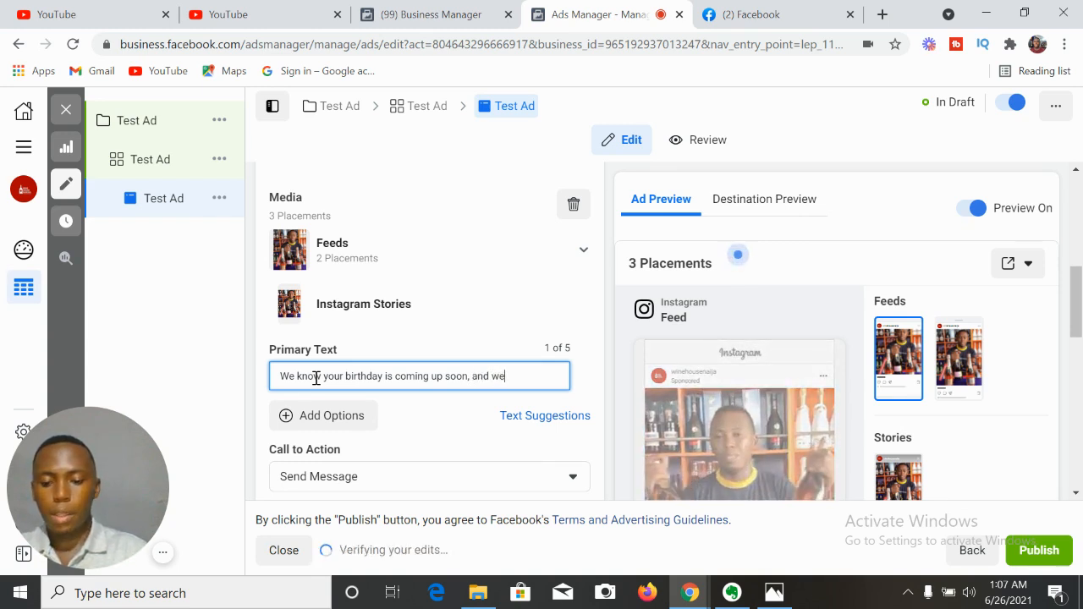
type(" have a delicious cak")
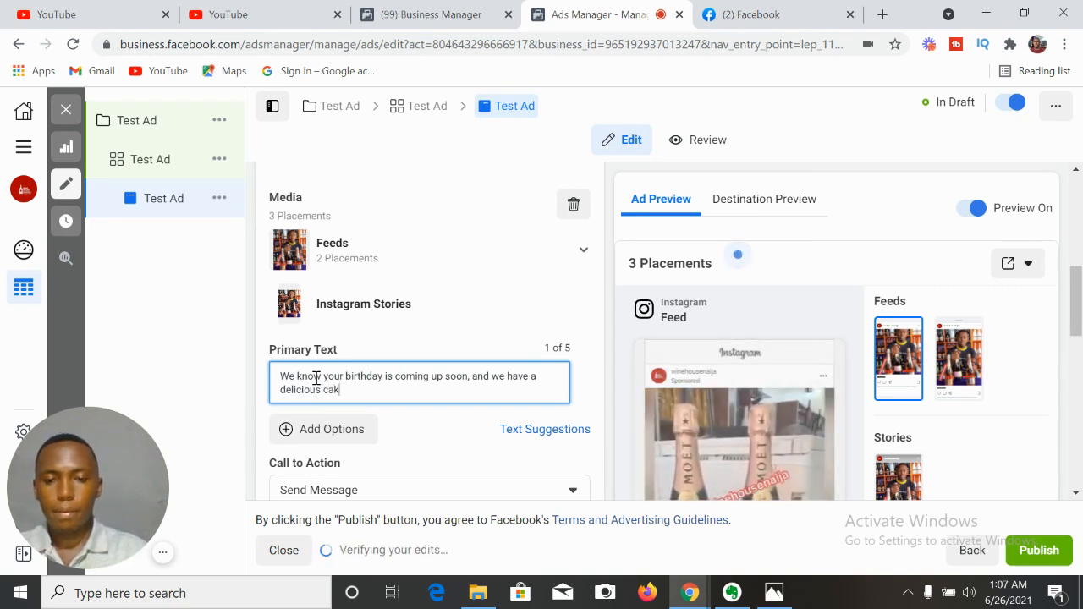
type("to ")
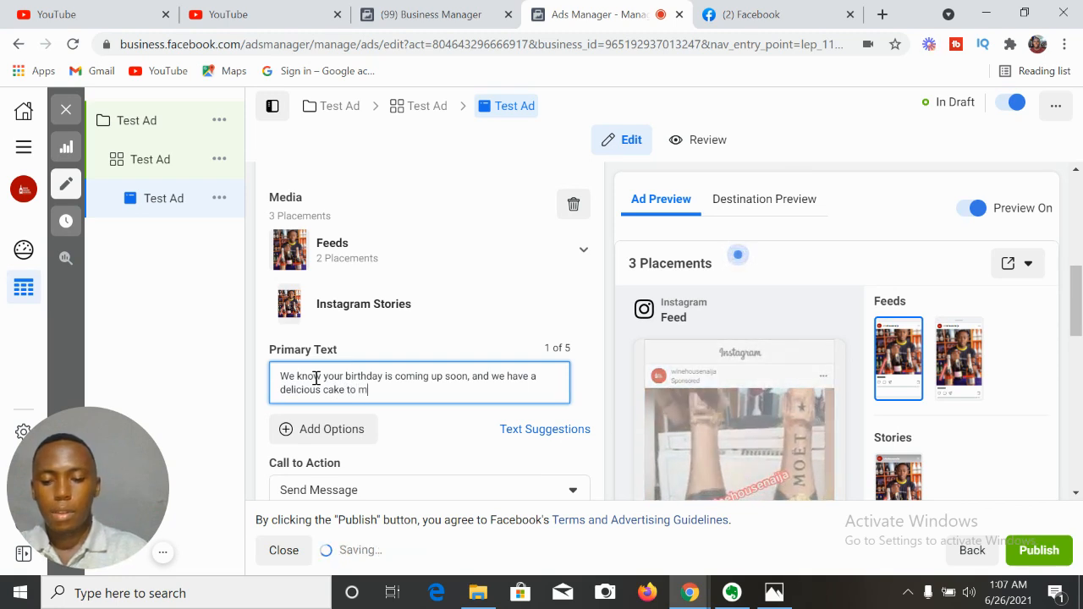
type("mark")
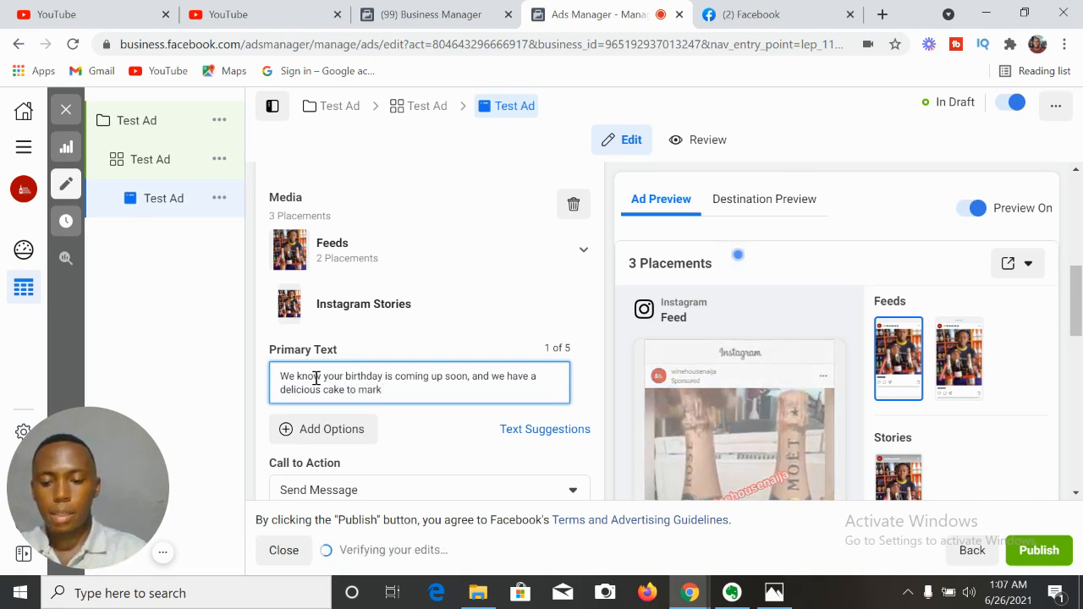
type(" an")
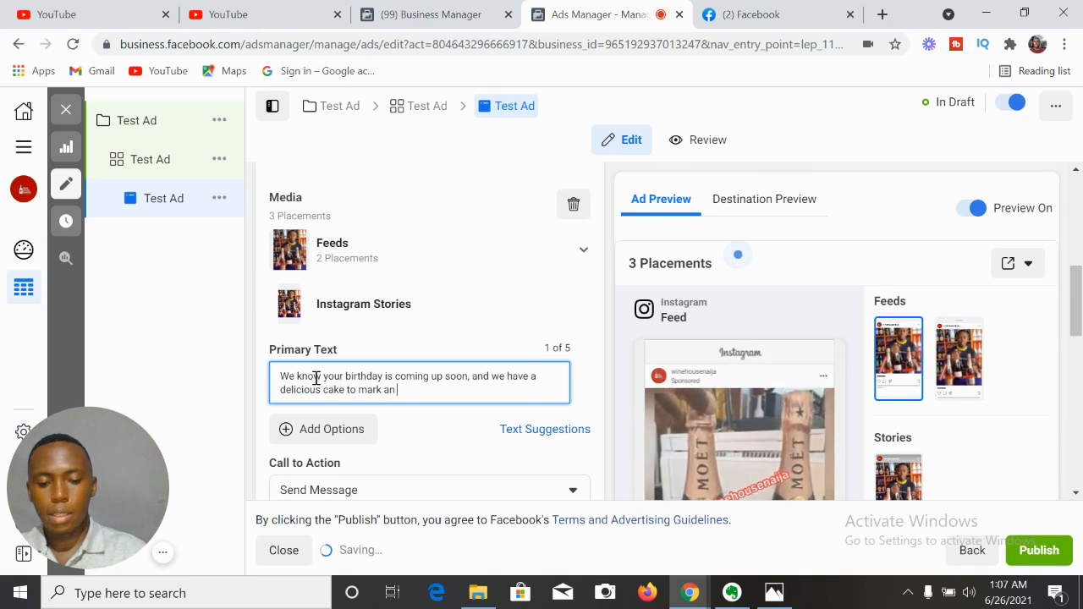
type(" amazing")
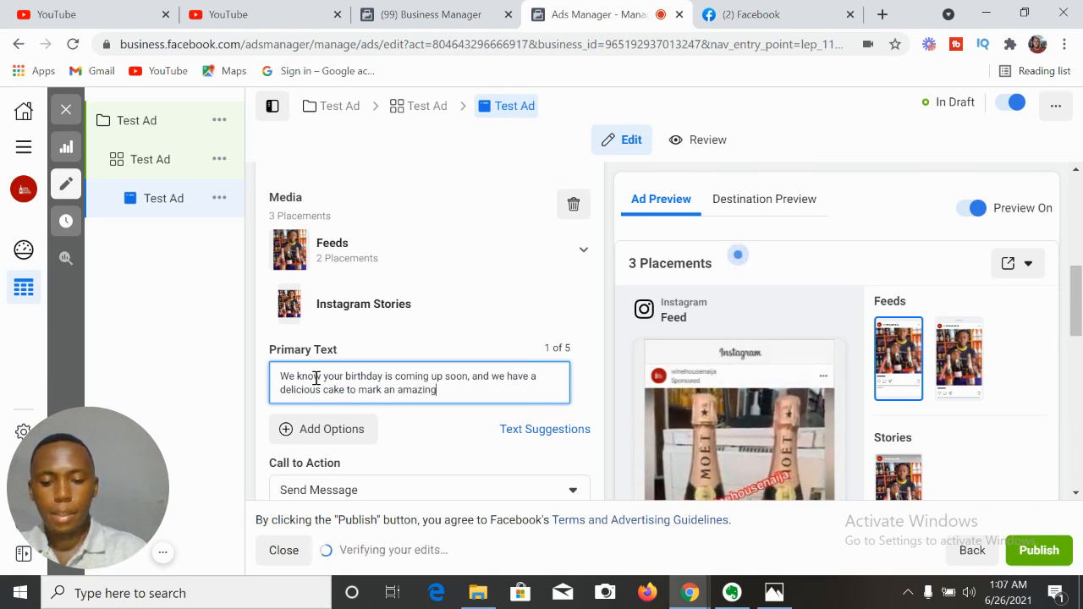
type(" year for you.")
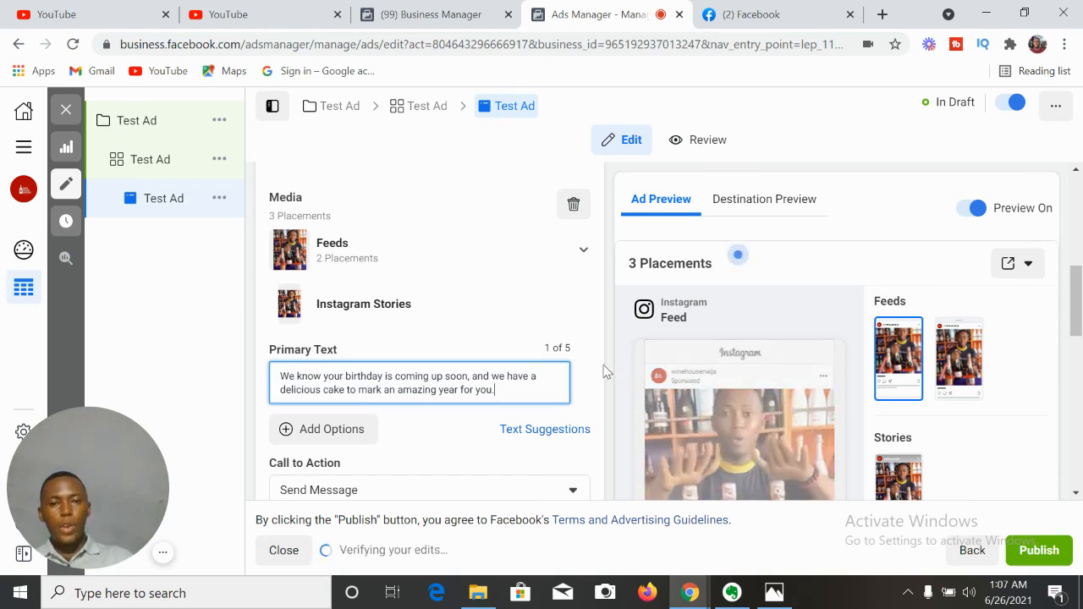
Step: Check how the primary text appears beneath the video in the Instagram Feed preview
left_click_drag(1082, 309, 1080, 459)
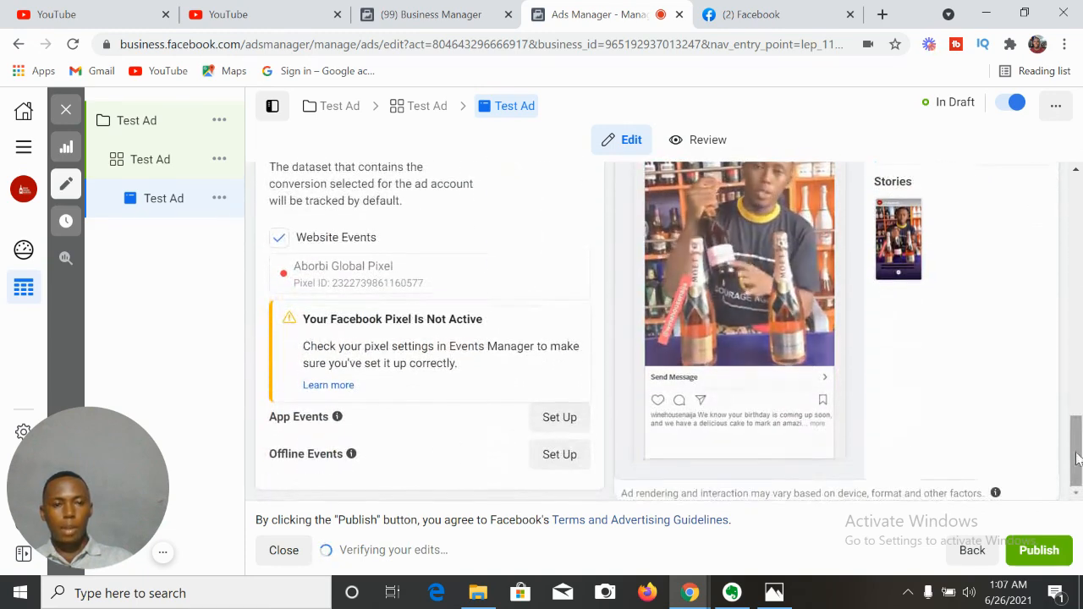
left_click_drag(699, 414, 831, 432)
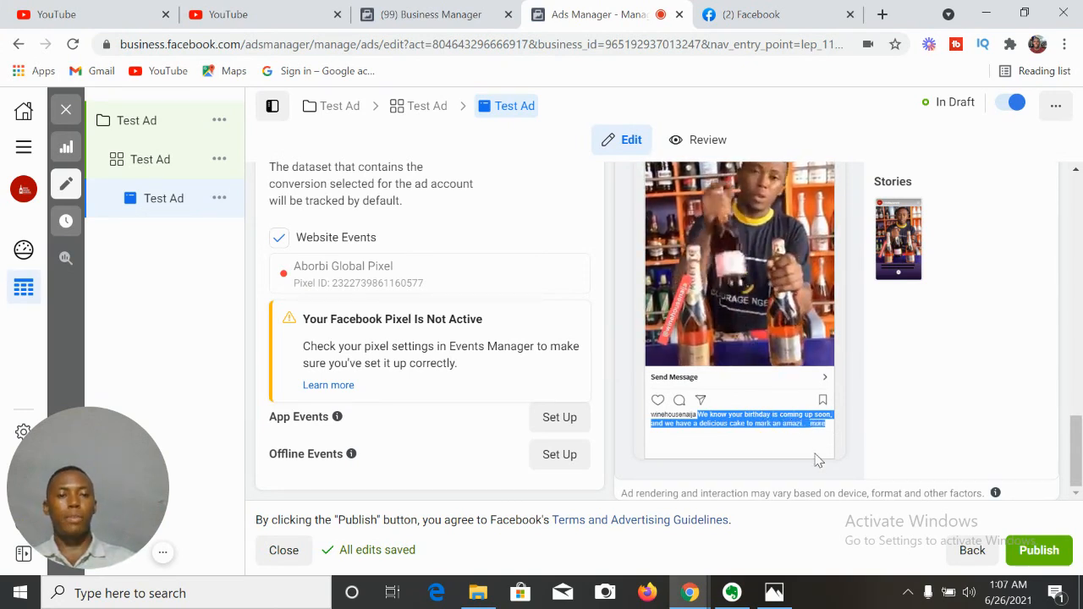
left_click(741, 438)
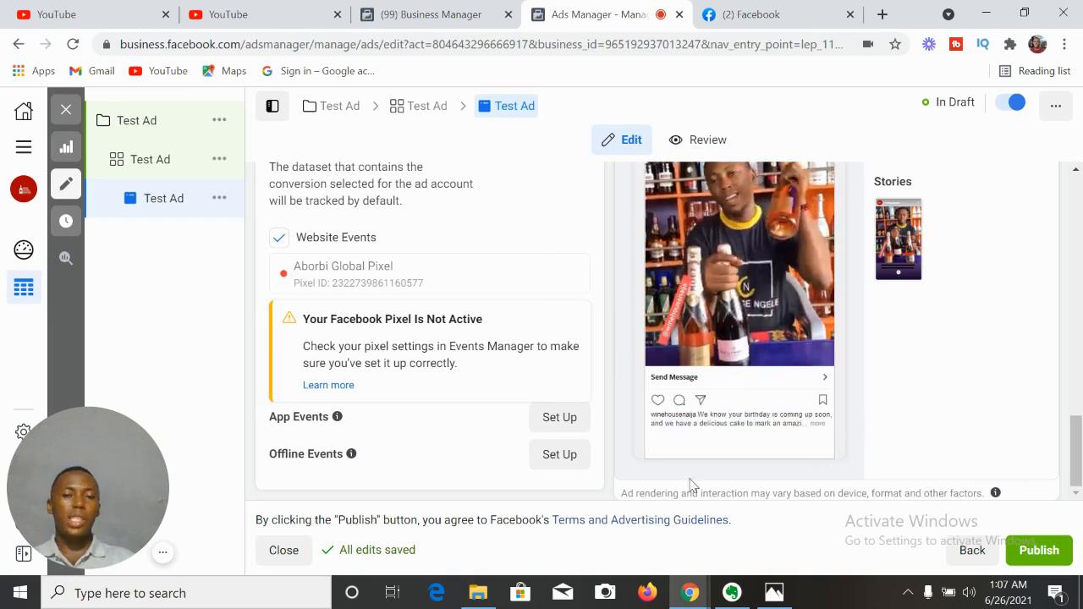
Step: Review the available call-to-action options for the ad
left_click_drag(1076, 458, 1074, 307)
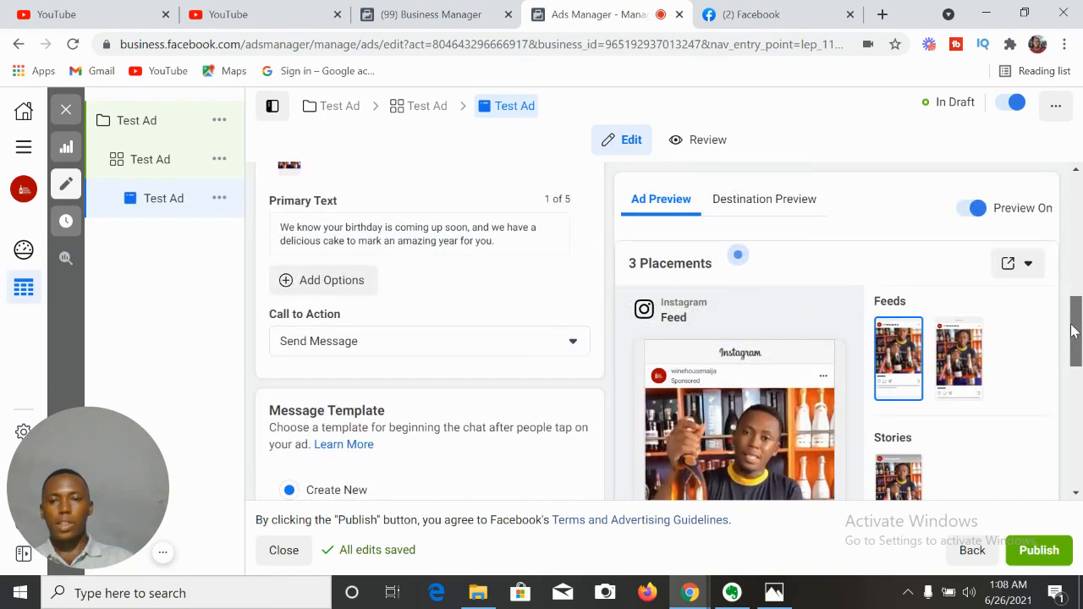
left_click(575, 347)
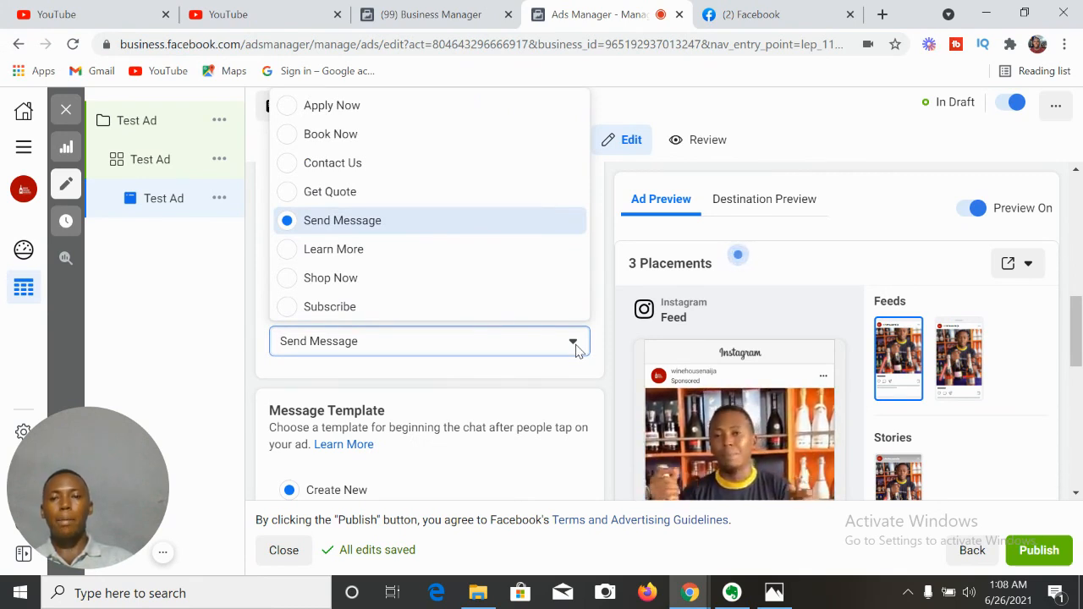
left_click(576, 347)
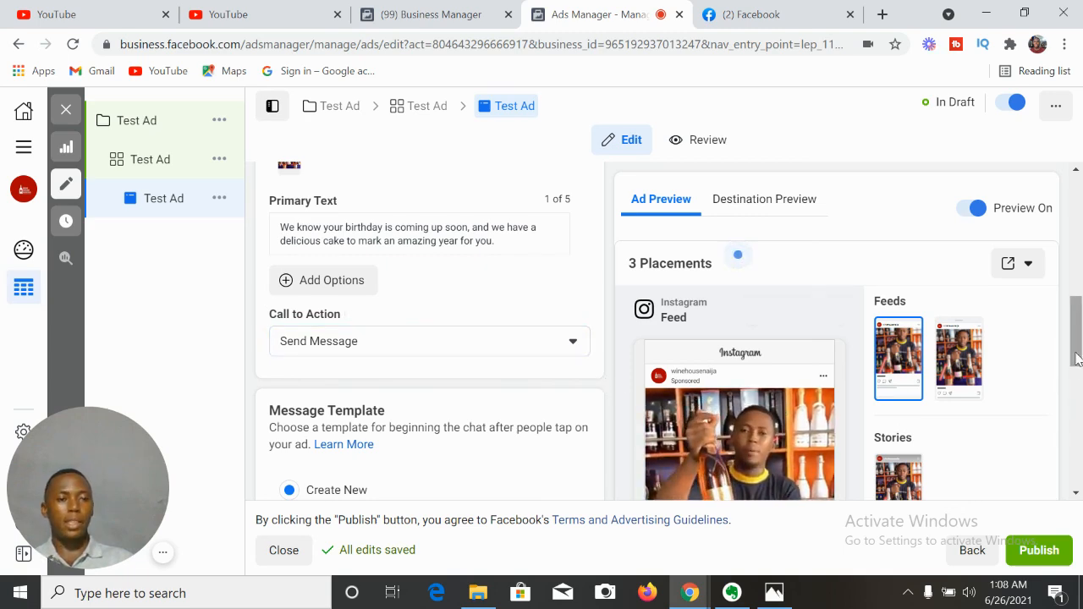
Step: Compare the ad's previews for the Instagram Explore, Instagram Feed and Instagram Stories placements, including the text and call to action
left_click_drag(1077, 345, 1078, 396)
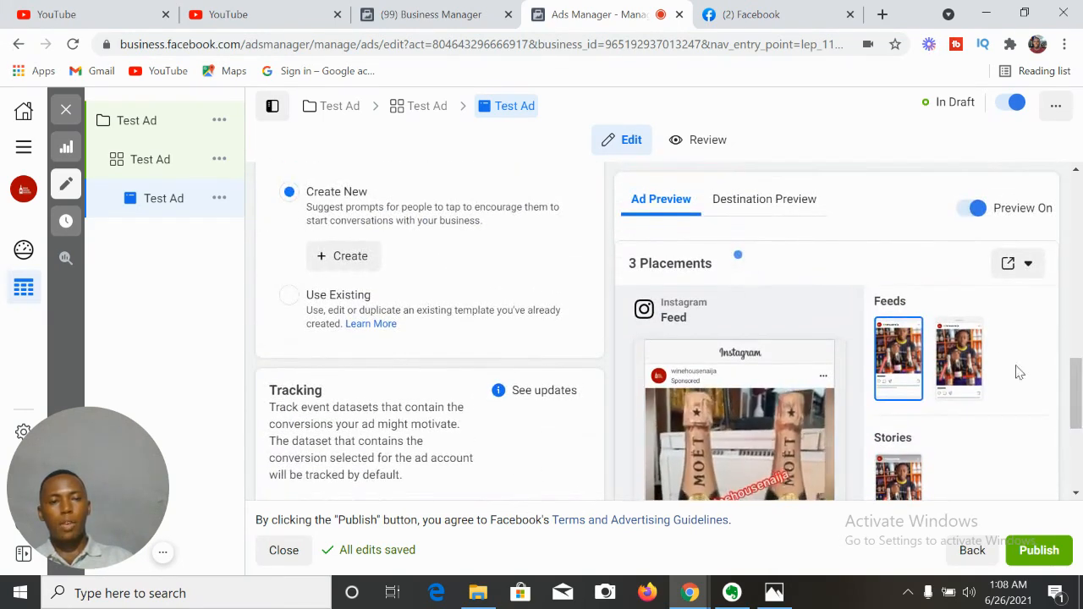
left_click(959, 355)
left_click_drag(1076, 394, 1077, 443)
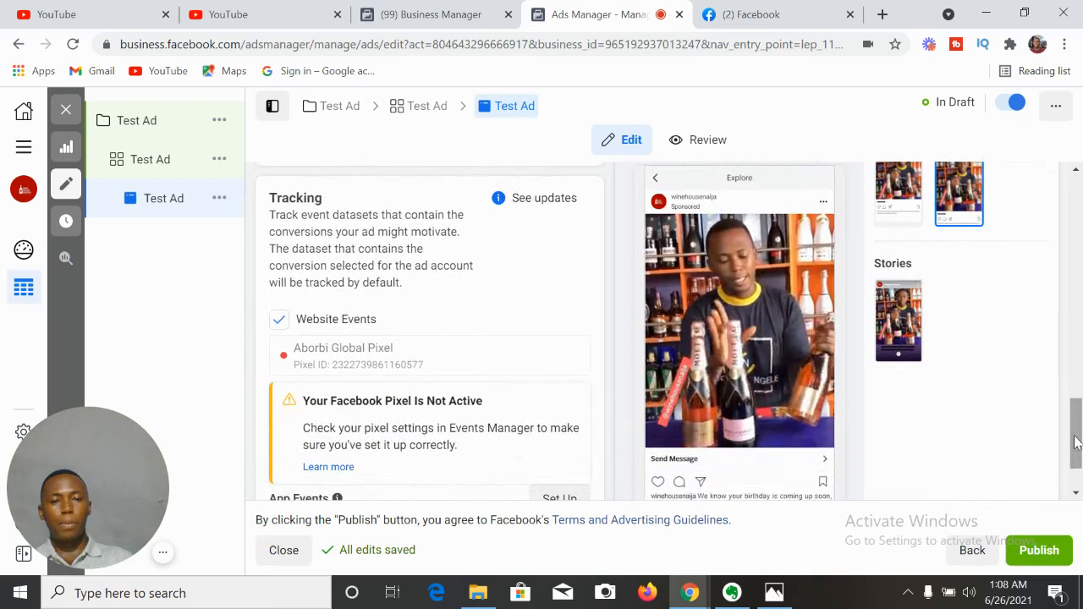
left_click(894, 200)
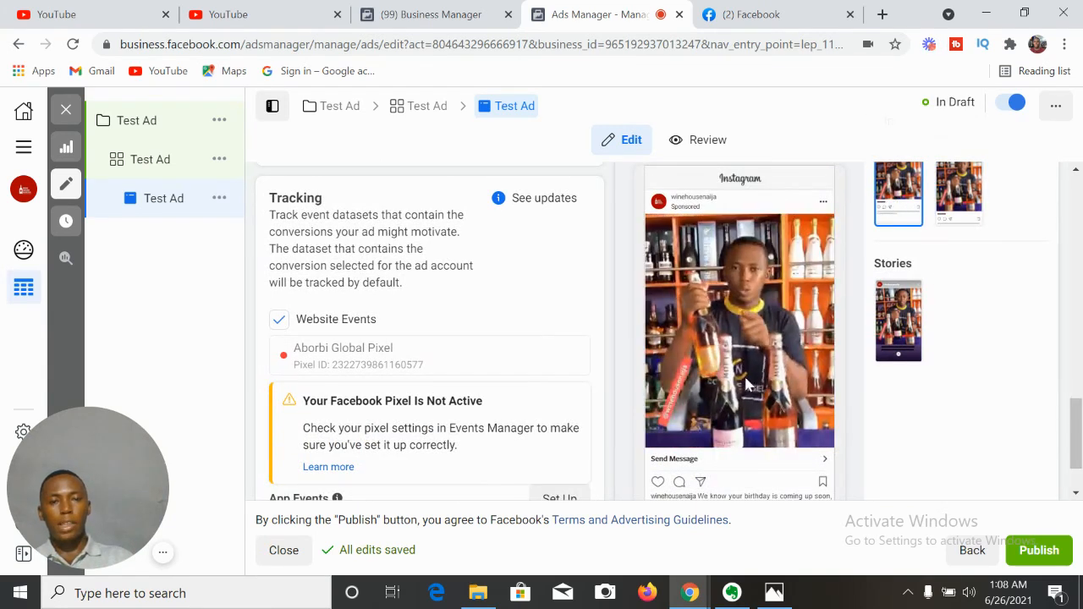
left_click(898, 319)
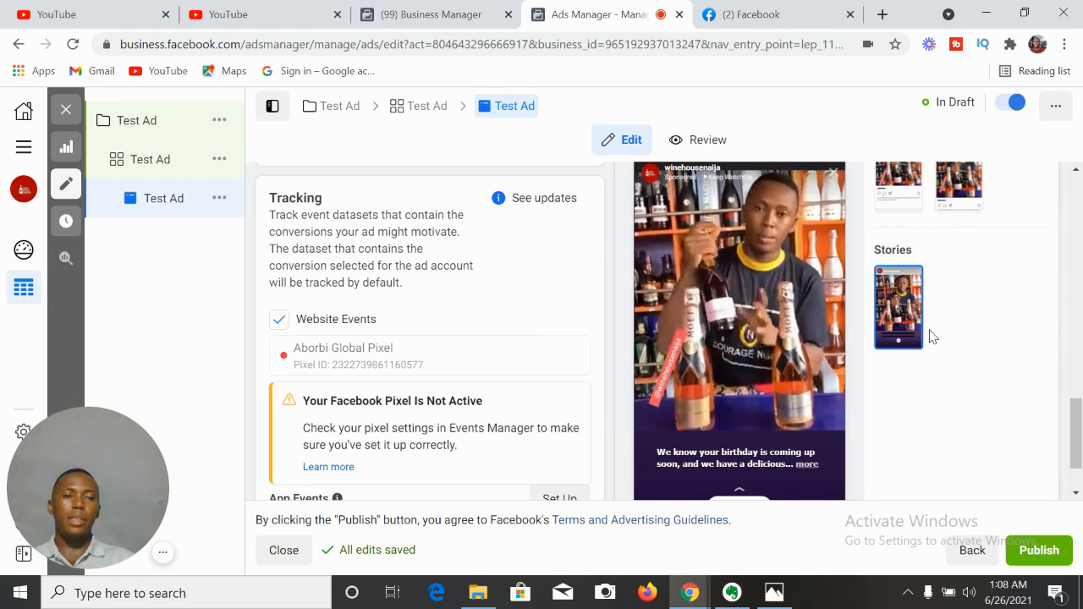
left_click_drag(1078, 438, 1078, 461)
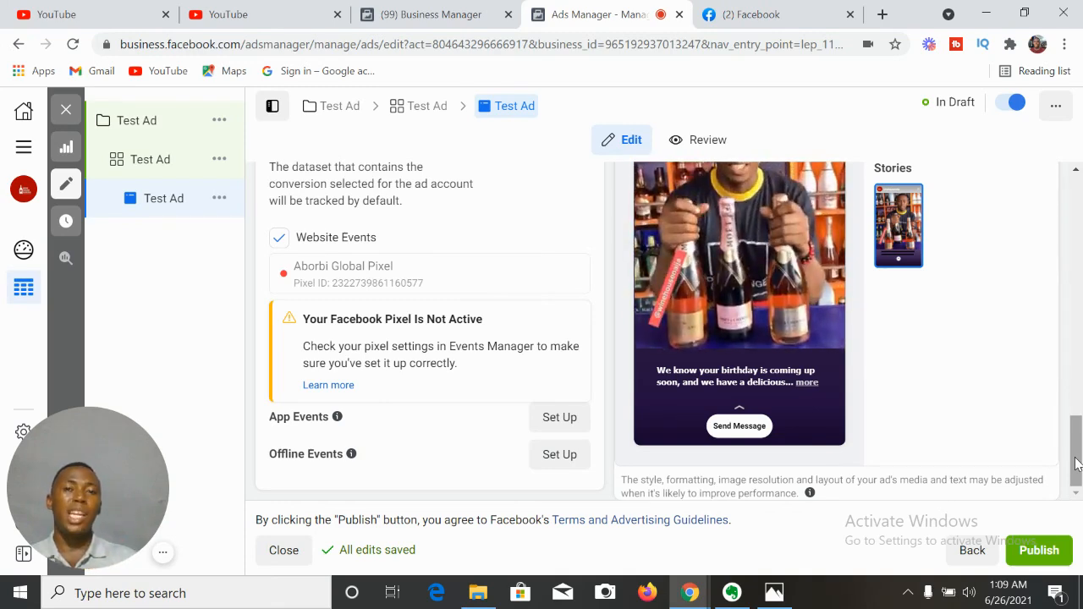
mouse_move(1076, 464)
left_mouse_down()
mouse_move(1078, 293)
mouse_move(1077, 449)
left_mouse_up()
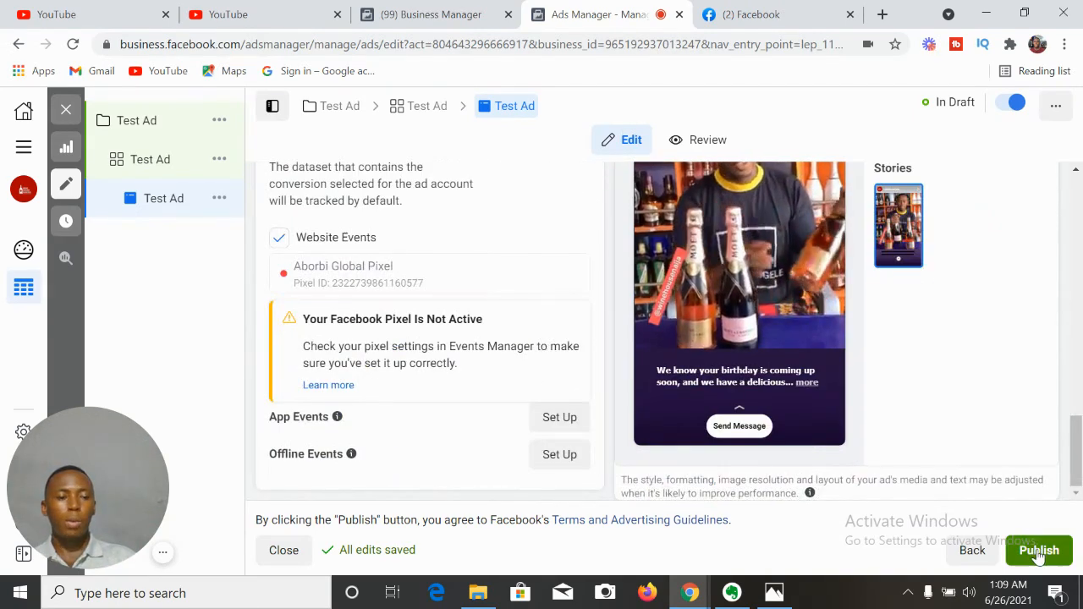